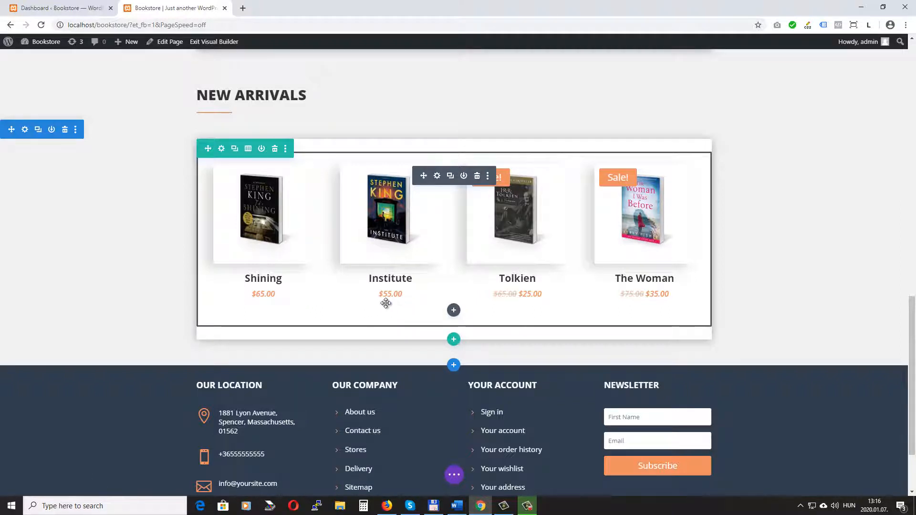
- Insert the saved Section Title section from the library below the New Arrivals products
scroll(386, 303, down, 1)
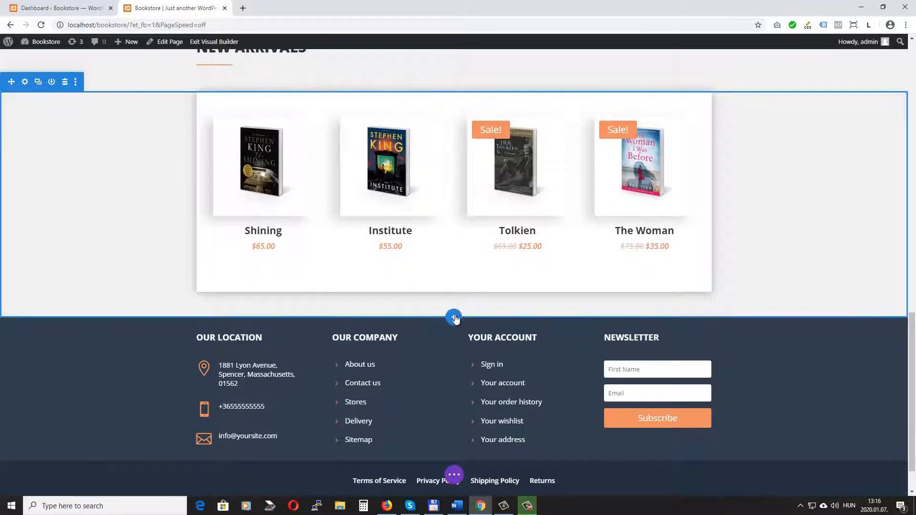
click(453, 317)
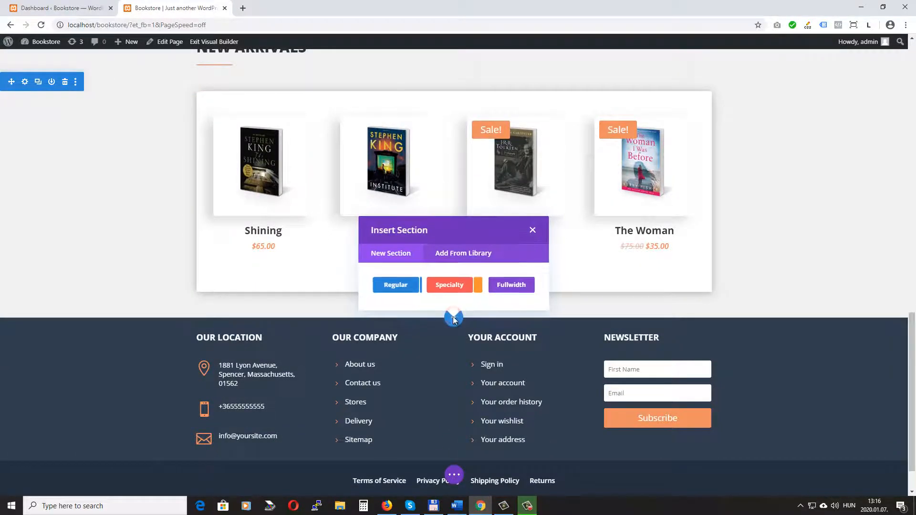
click(459, 256)
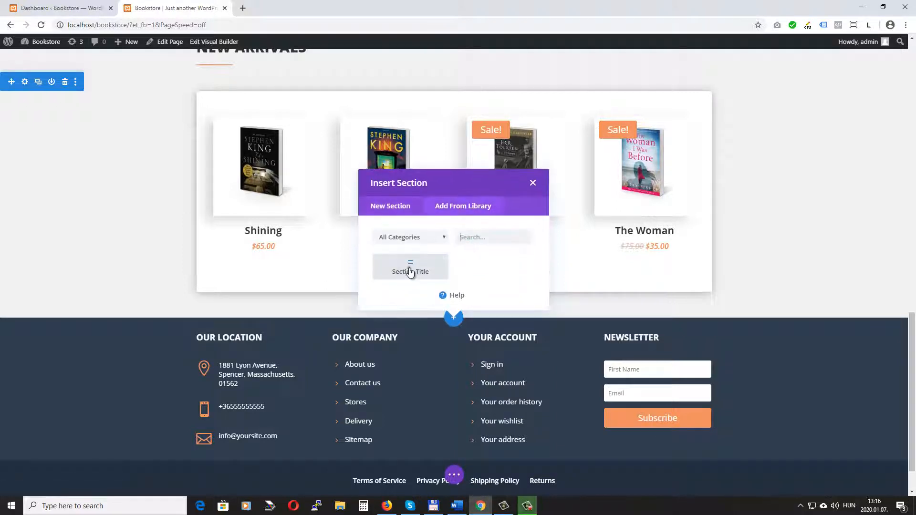
click(407, 268)
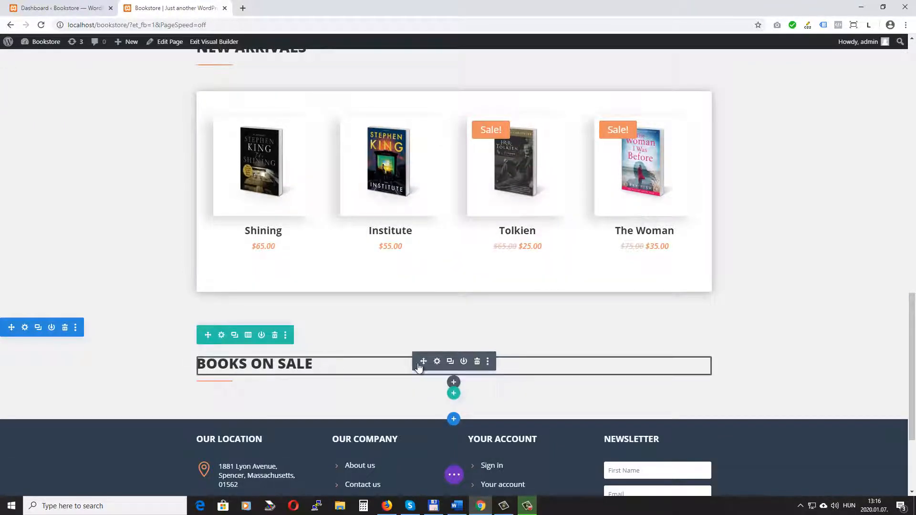
- Replace the inserted title's text with "browse by categories" and save the text module
click(436, 361)
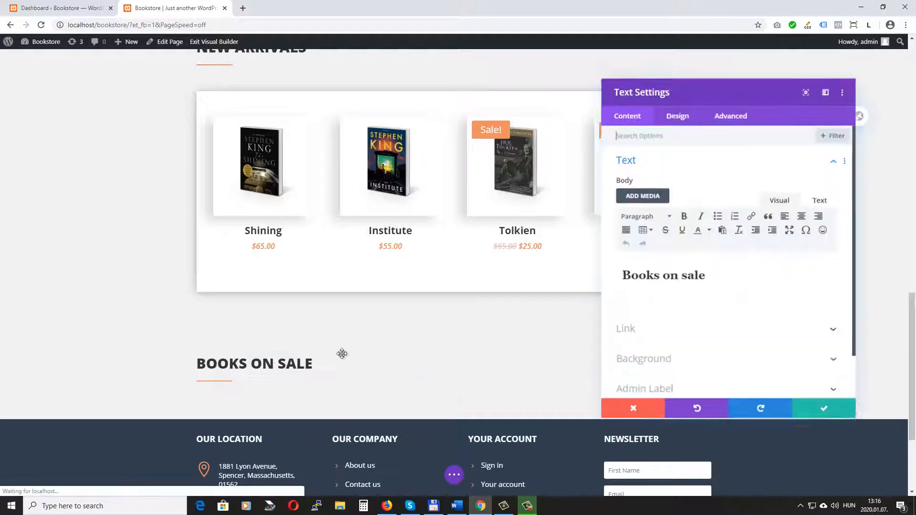
drag(713, 275, 549, 267)
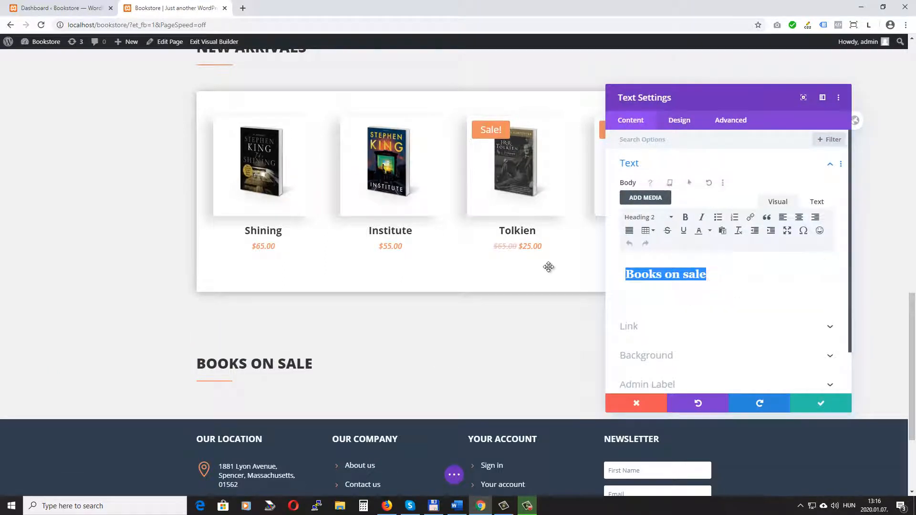
text(browse by c)
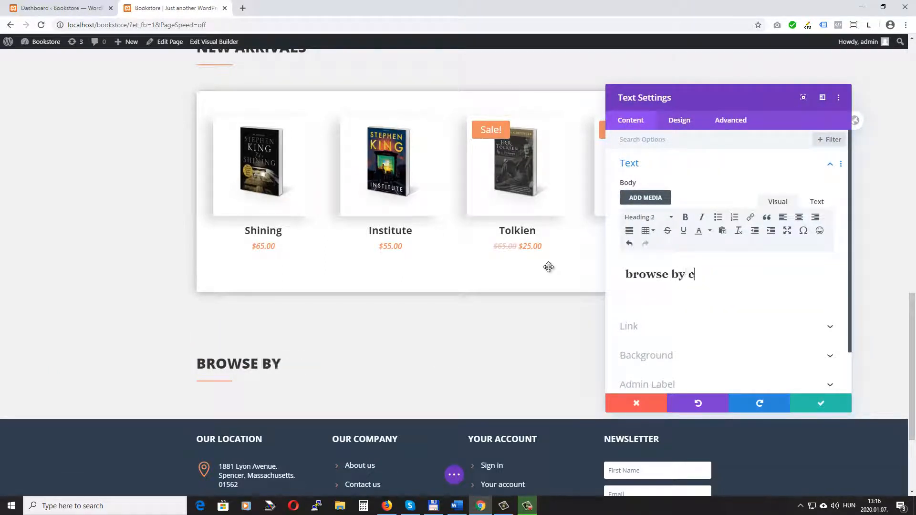
text(ategories)
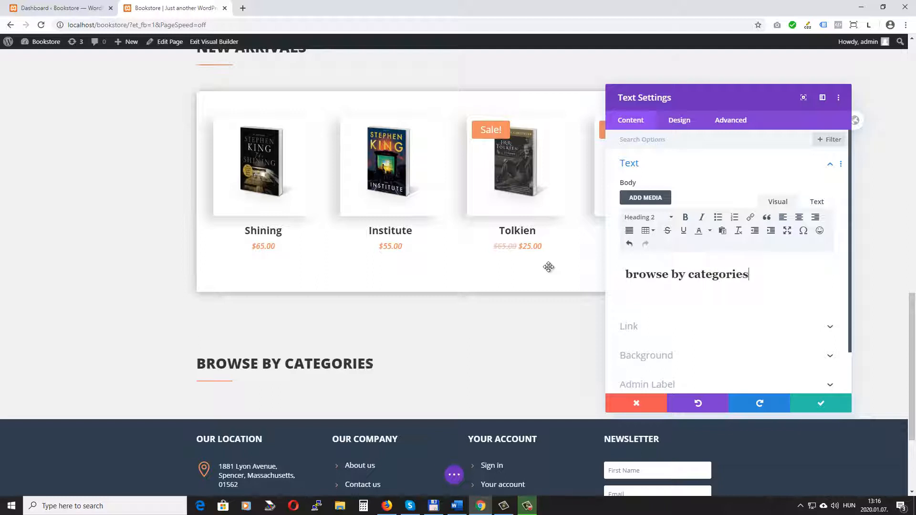
click(813, 407)
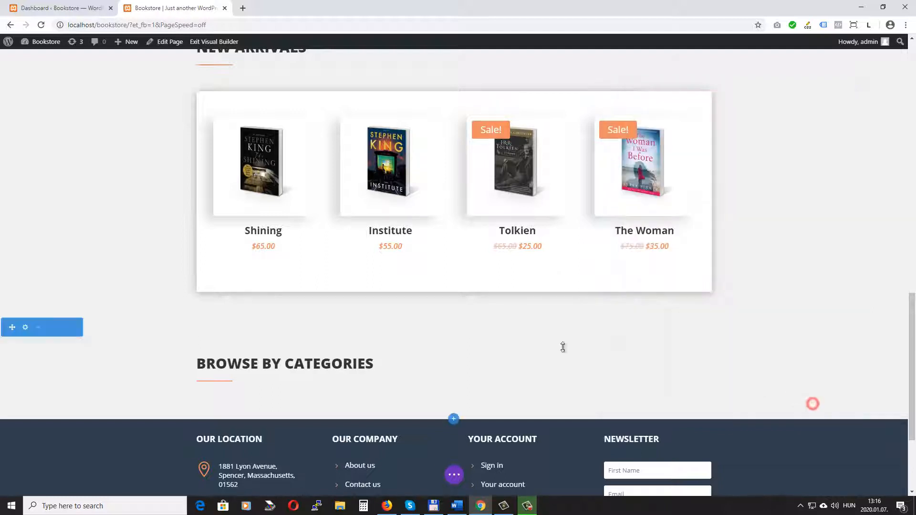
- Set the top padding of the Browse by Categories title section to 0px and save it
click(24, 327)
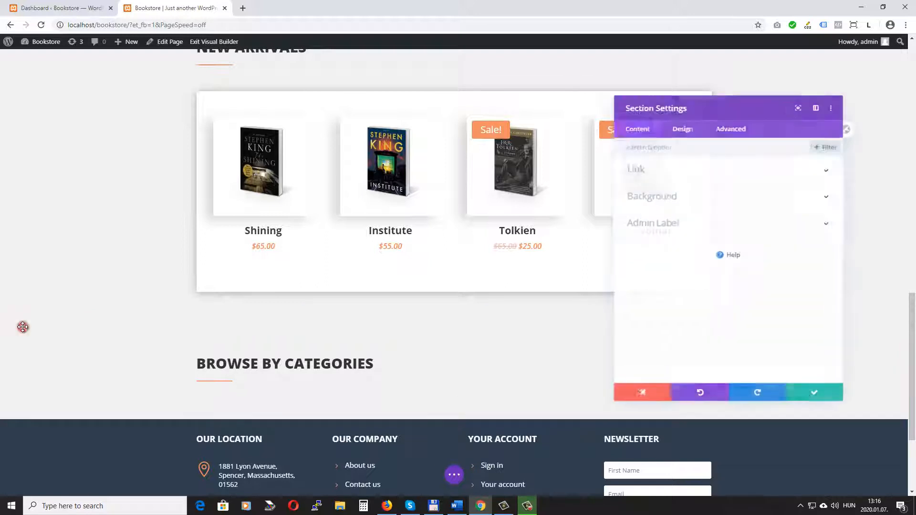
click(685, 115)
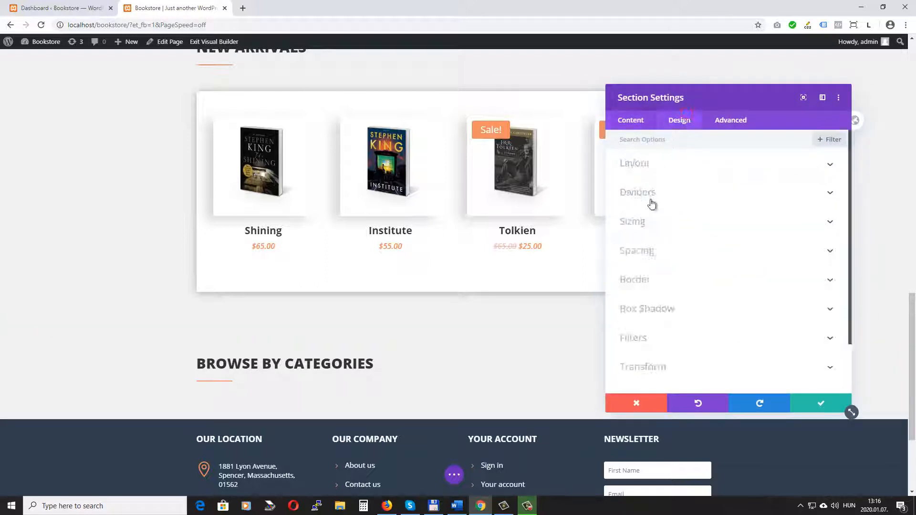
click(653, 262)
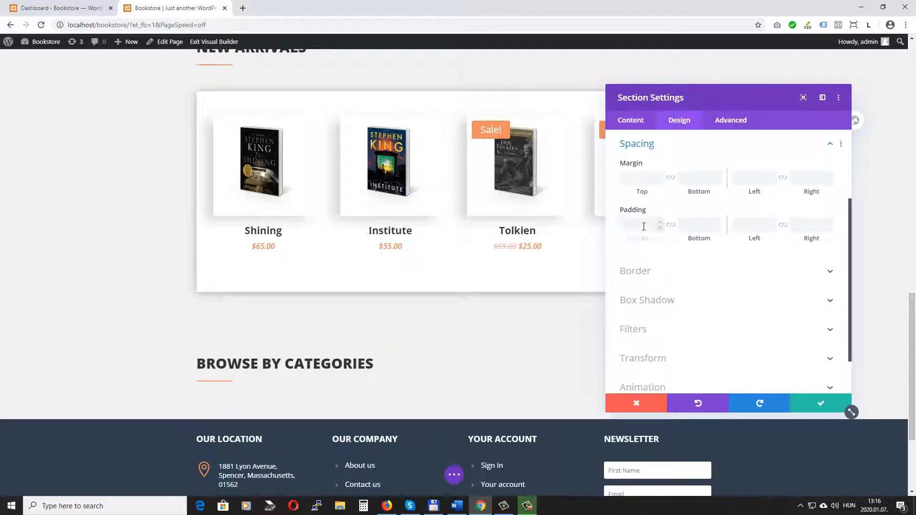
click(643, 227)
text(0)
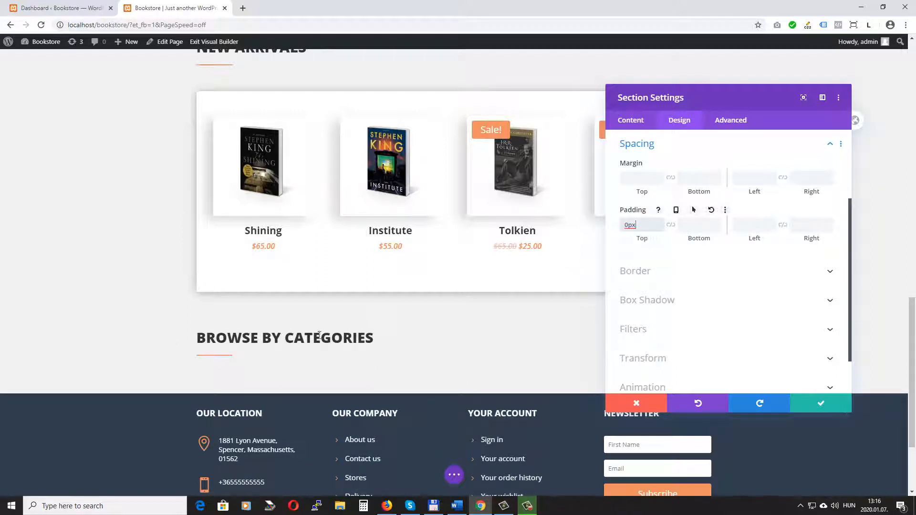
click(826, 404)
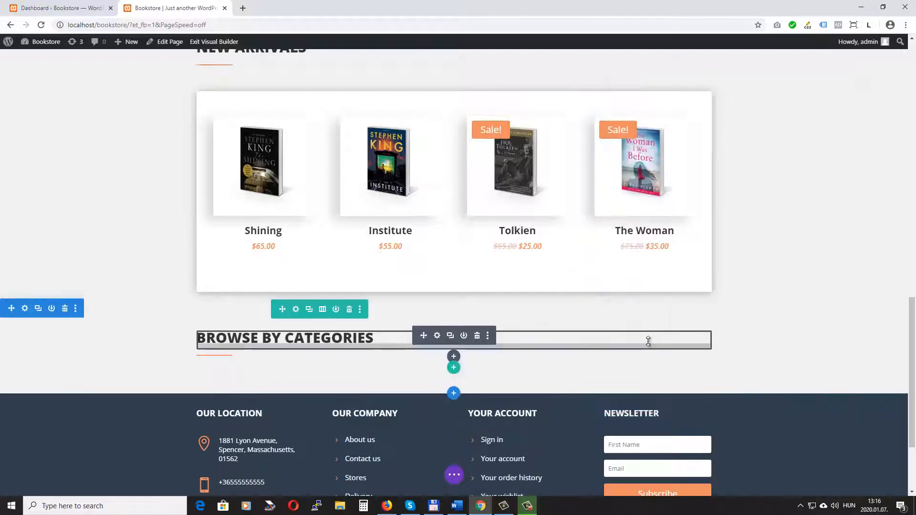
- Add a regular section with an equal five-column row below the Browse by Categories title, without inserting a module
click(453, 393)
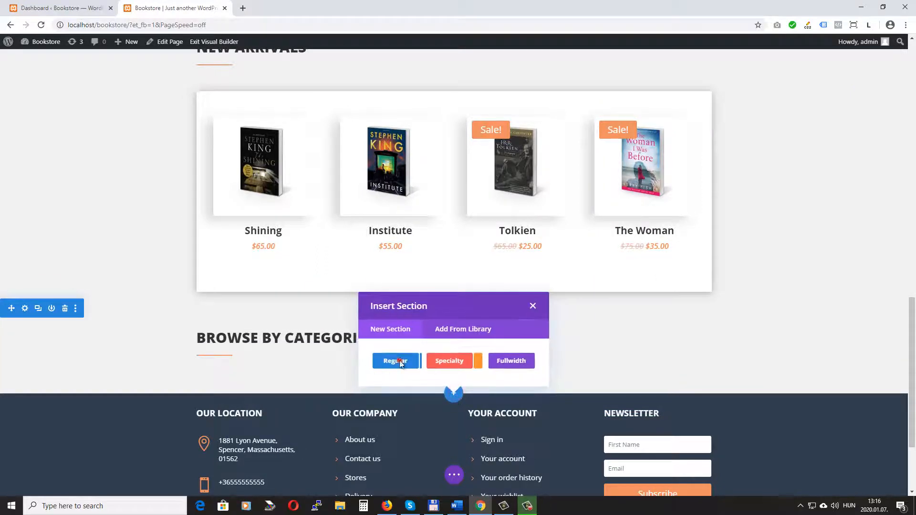
click(400, 362)
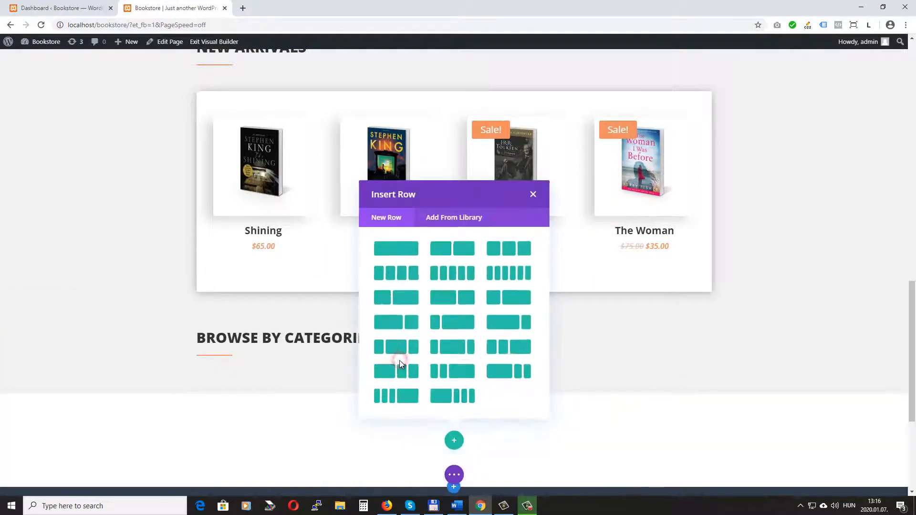
click(461, 276)
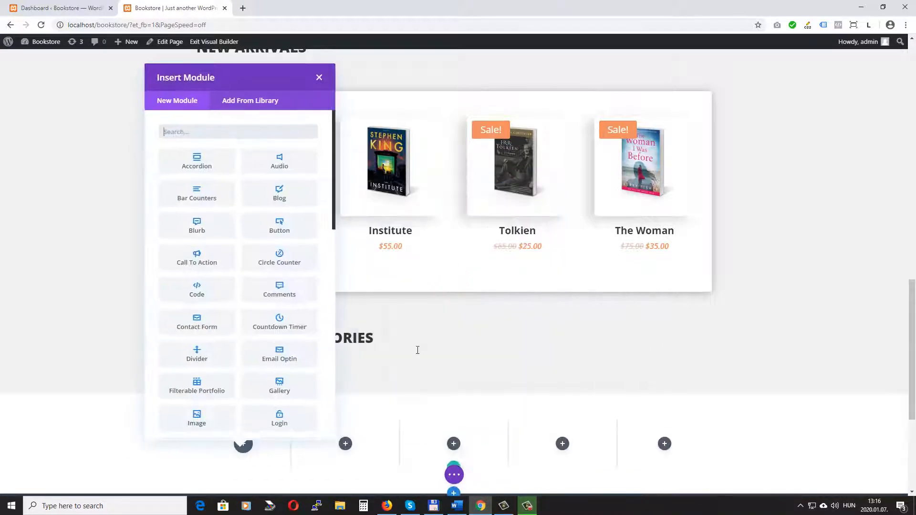
click(319, 77)
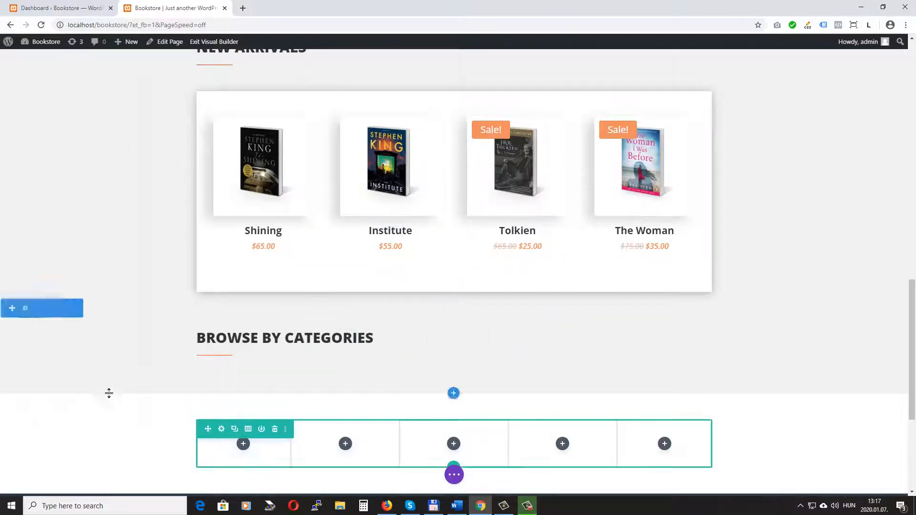
- Set the background color of the new five-column section to #f1f1f1
scroll(158, 402, down, 4)
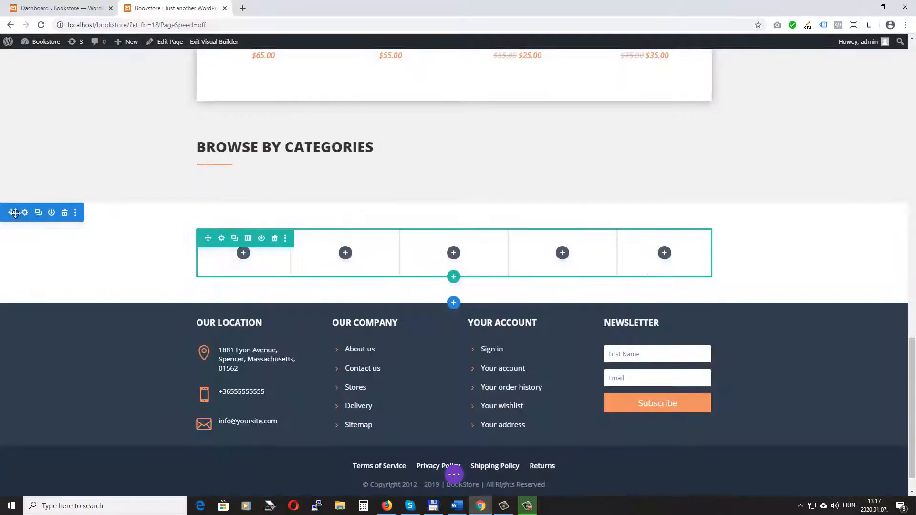
click(25, 213)
click(665, 197)
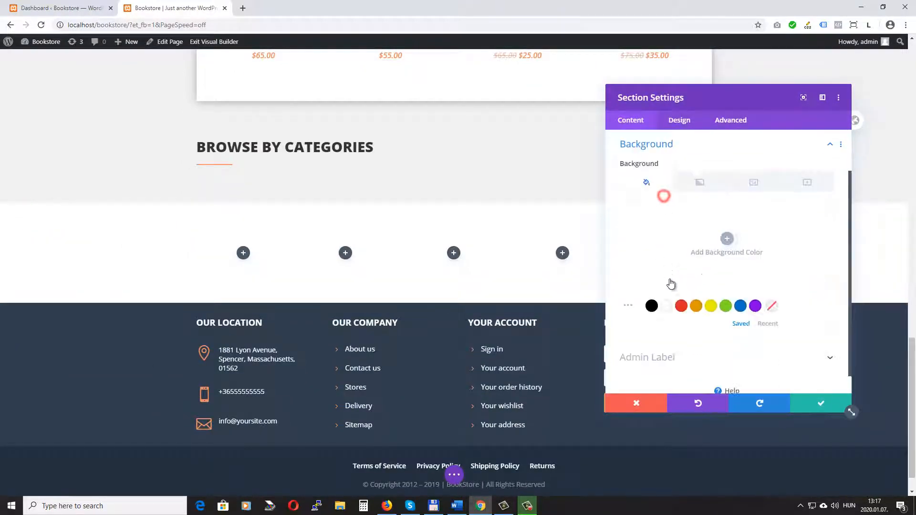
click(727, 238)
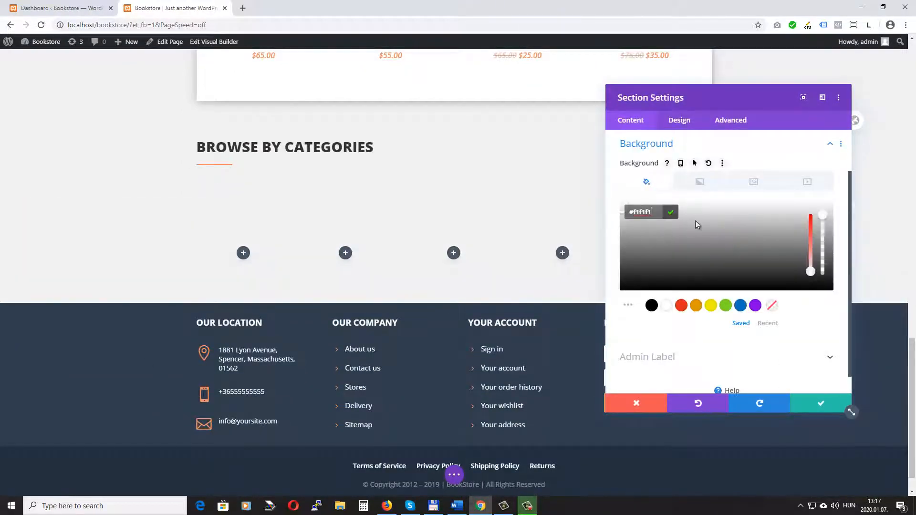
- Set the five-column section's top padding to 0px and save the section settings
click(667, 119)
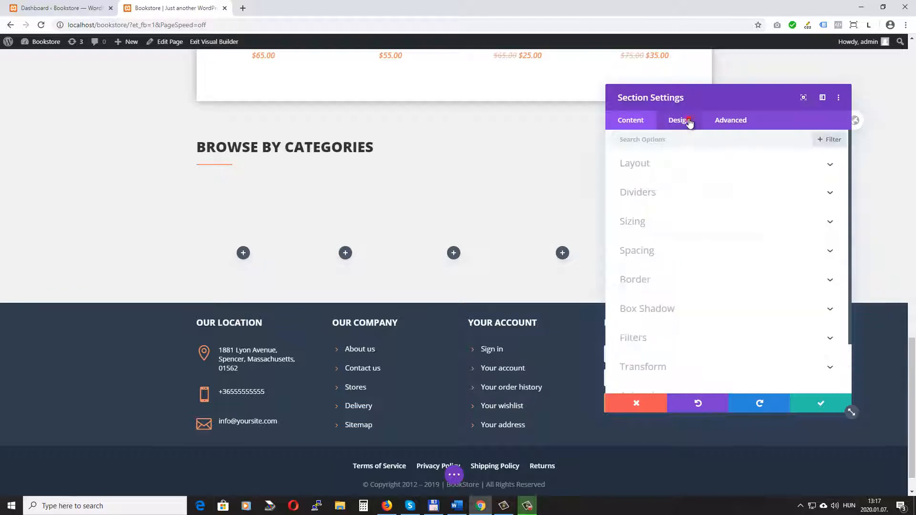
click(647, 253)
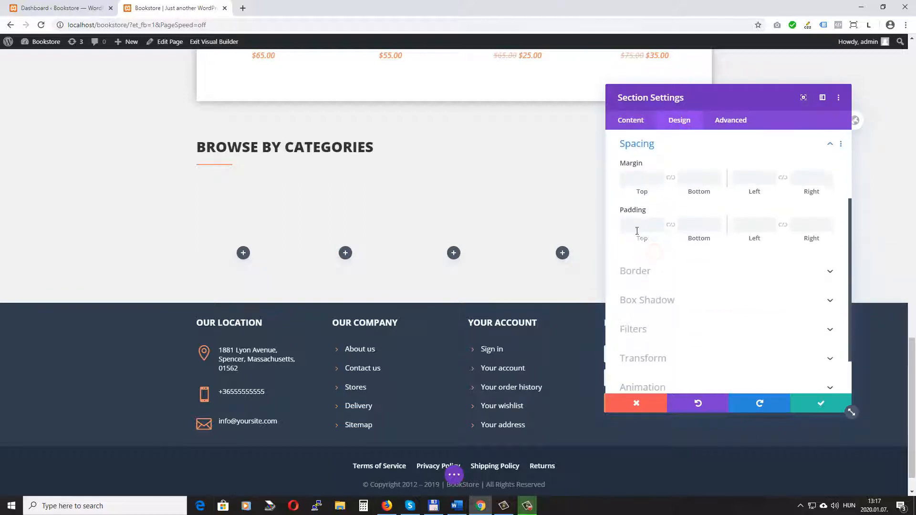
click(636, 227)
text(0)
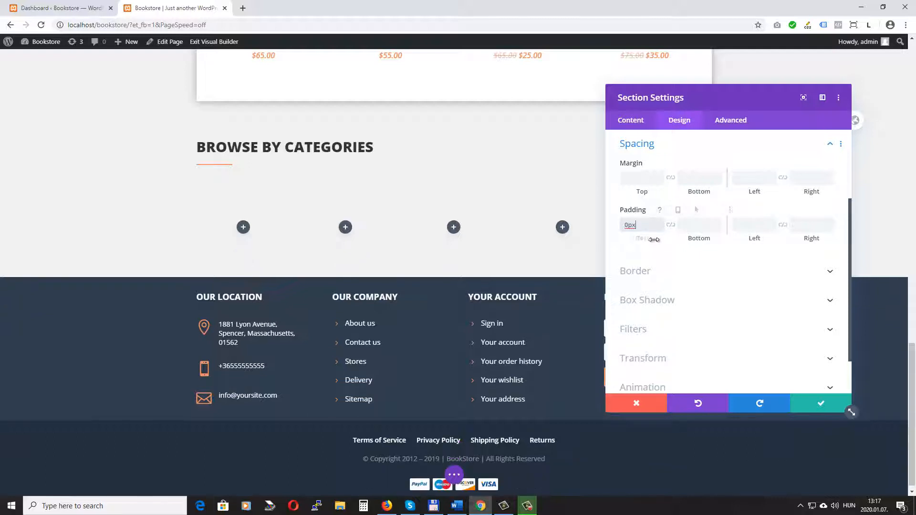
click(827, 408)
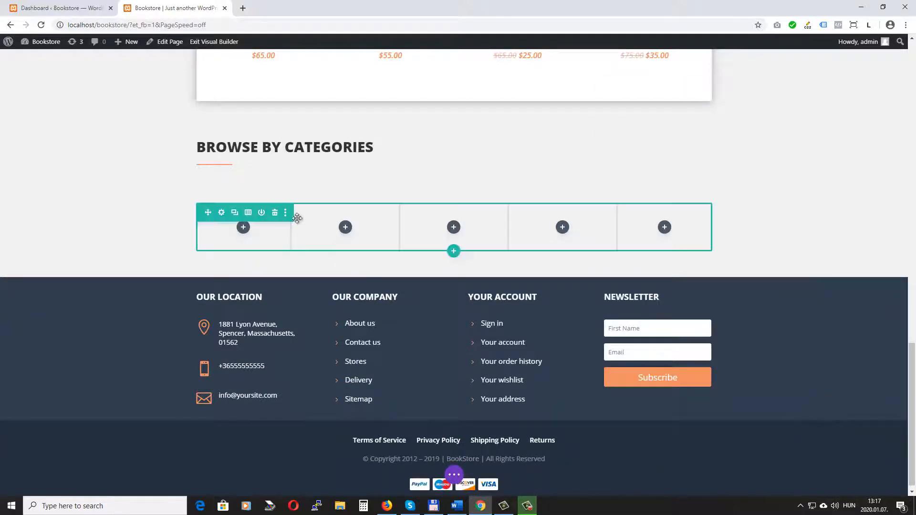
- Give the five-column row a white #ffffff background
click(222, 212)
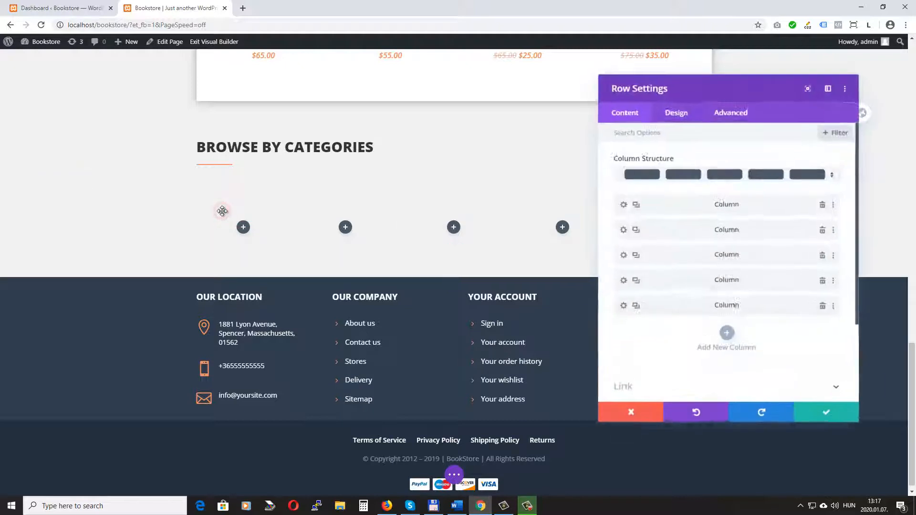
scroll(743, 289, down, 2)
click(680, 307)
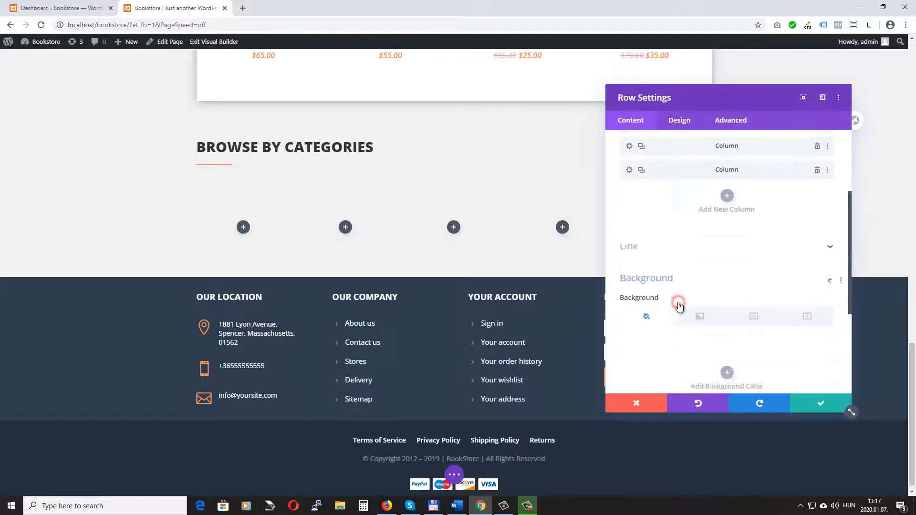
click(667, 326)
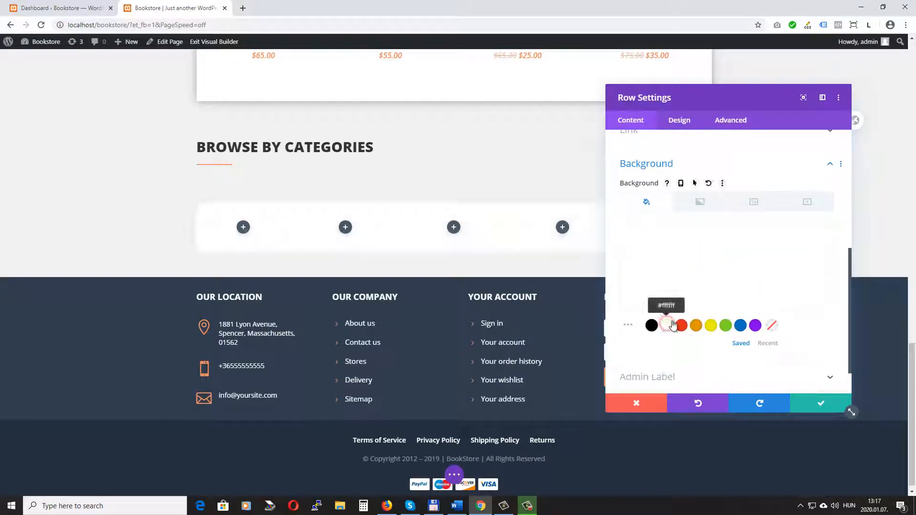
- Link the row's left and right padding and set both to 23px
click(679, 122)
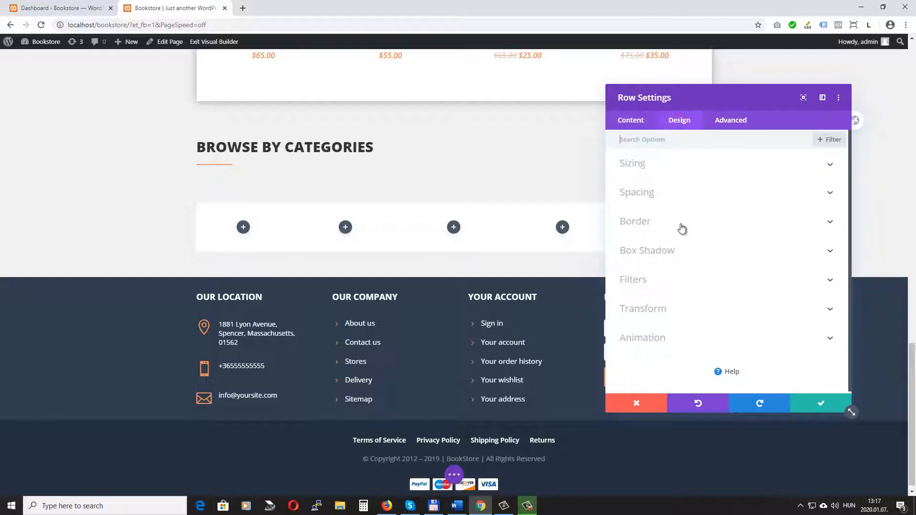
click(660, 202)
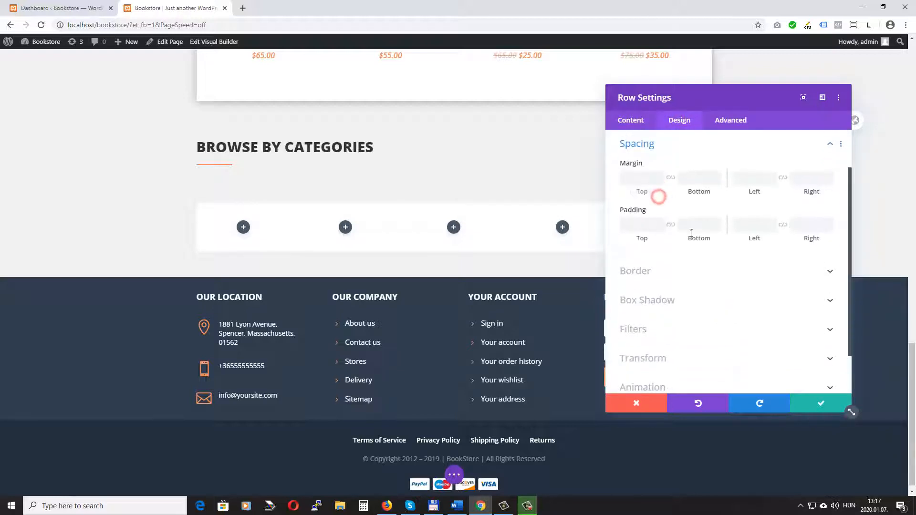
click(782, 226)
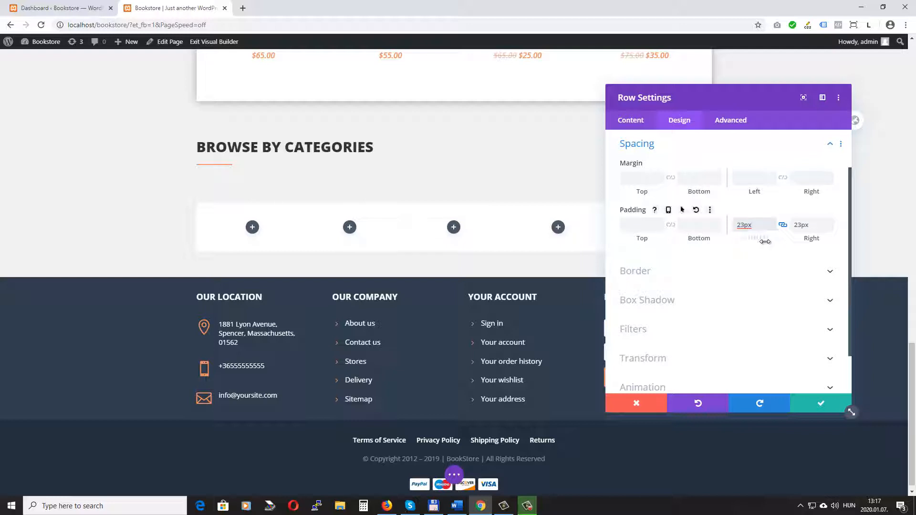
- Apply the first box shadow preset, a soft shadow around all sides, to the row and save its settings
scroll(763, 268, down, 1)
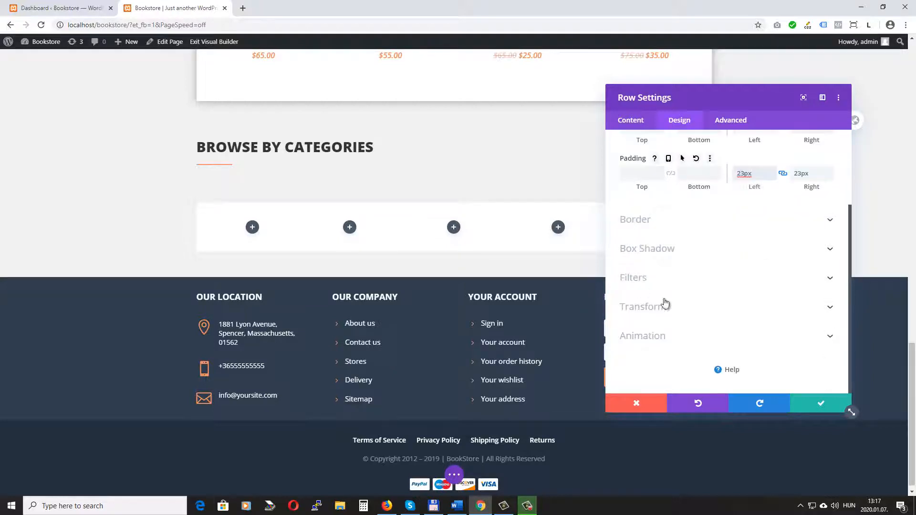
click(666, 254)
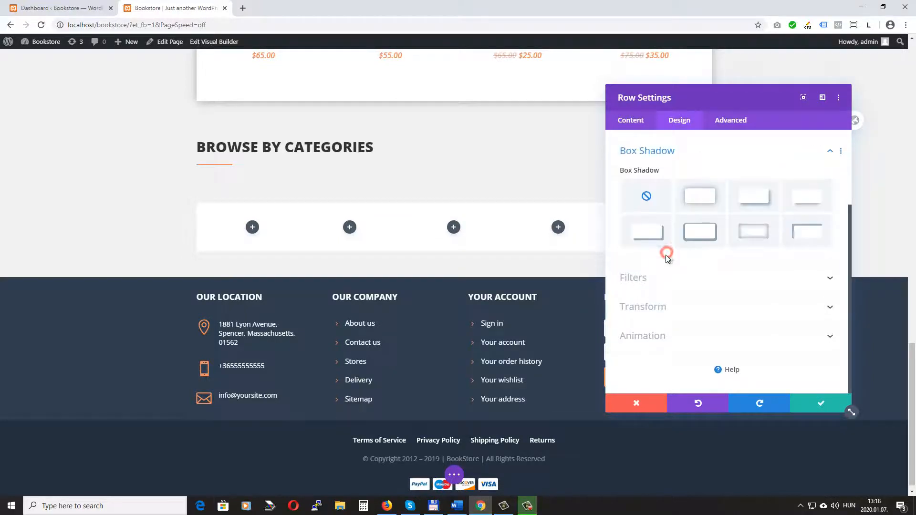
click(700, 197)
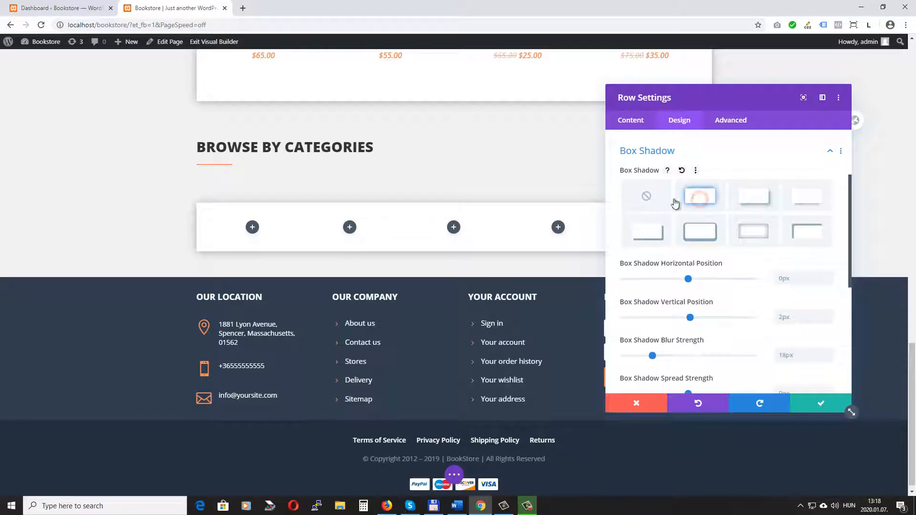
click(821, 406)
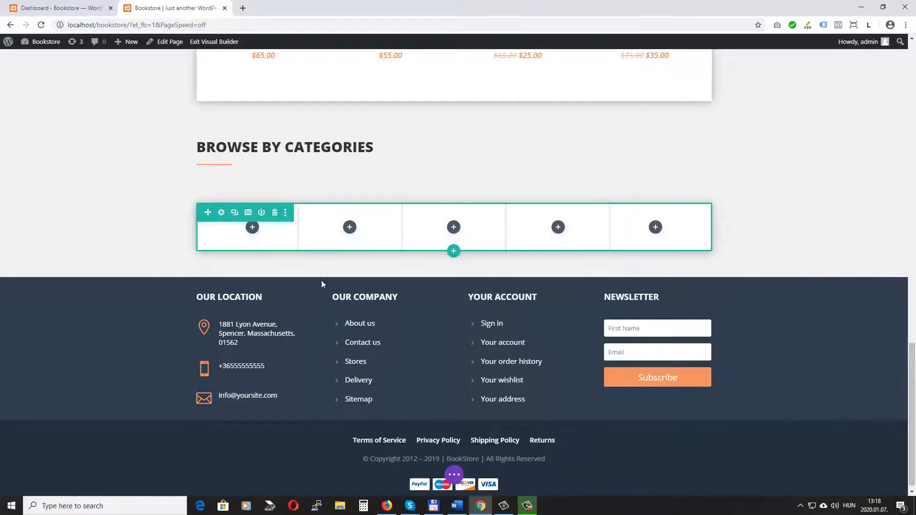
- Insert an Image module in the row's first column and upload short-stories.png as its picture
click(254, 230)
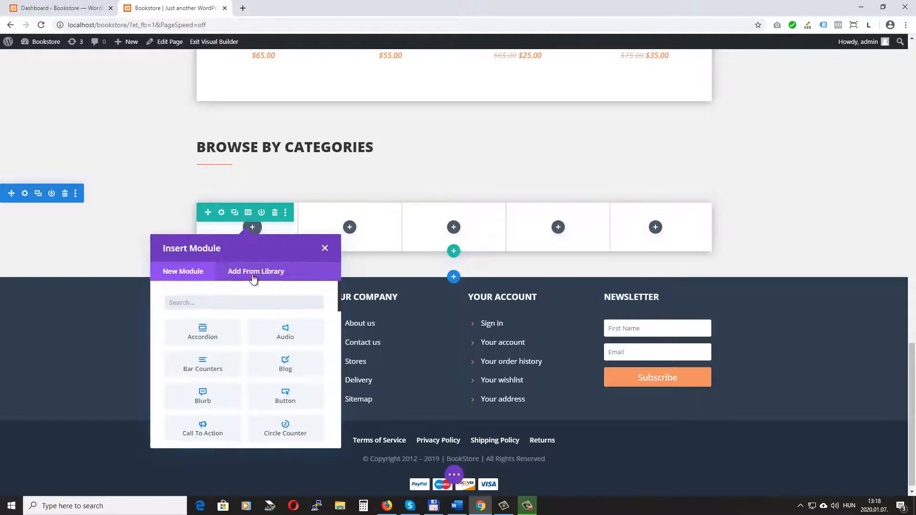
text(im)
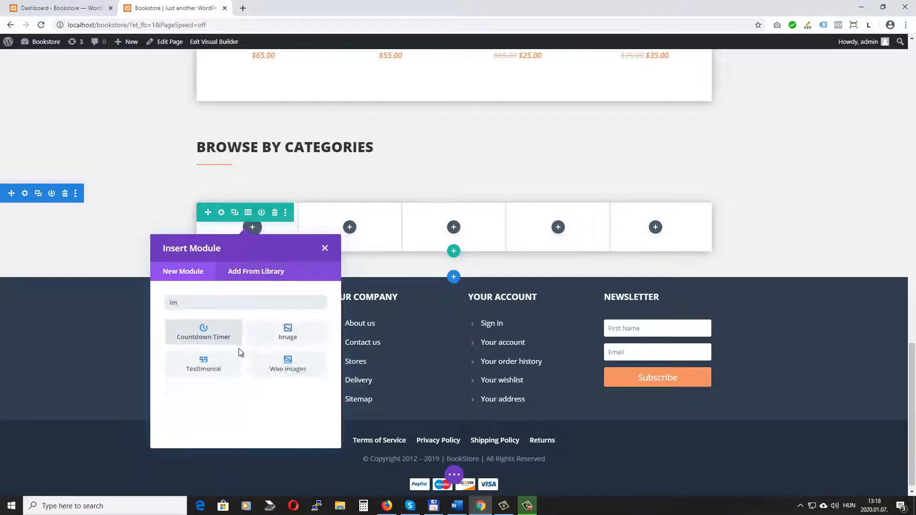
click(289, 330)
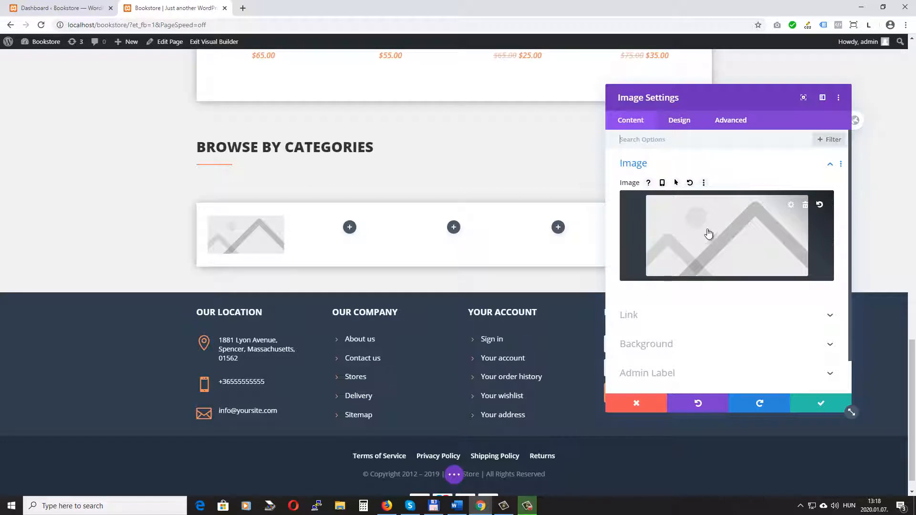
click(725, 237)
click(138, 81)
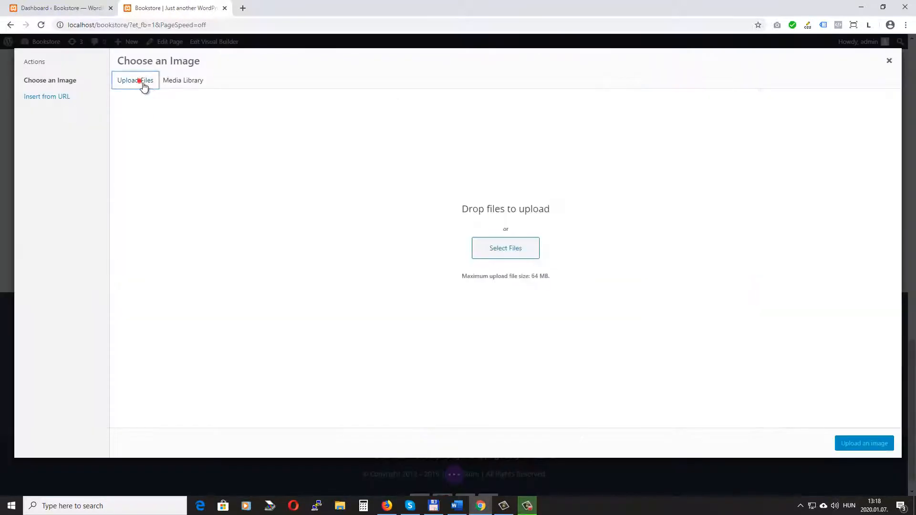
click(523, 247)
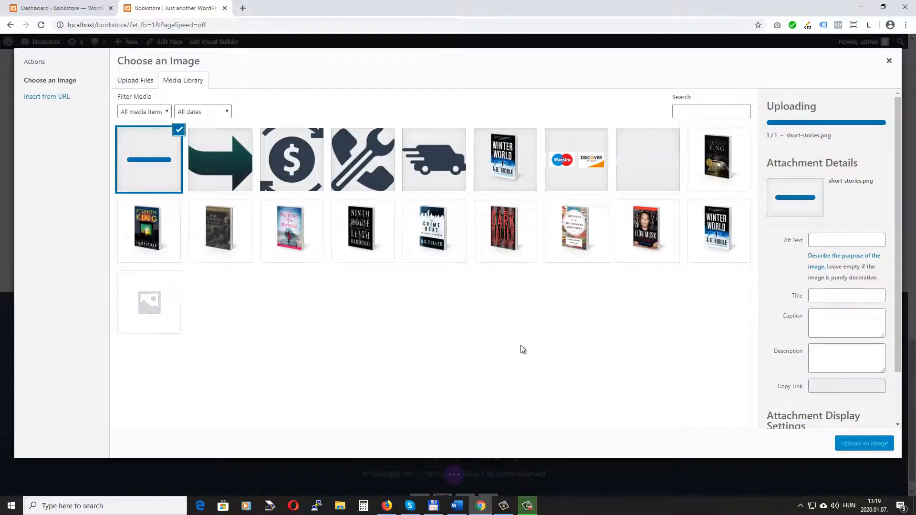
click(865, 444)
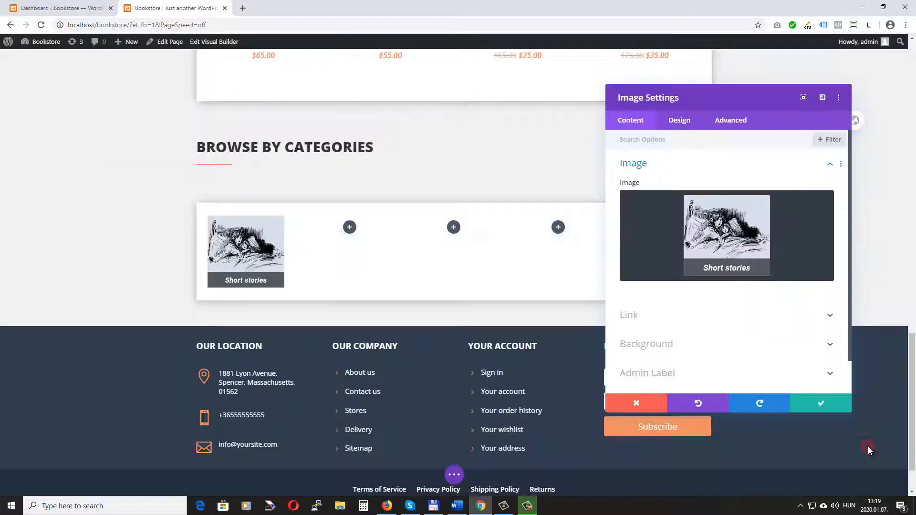
- Review the store's product categories list in the WordPress dashboard, then return to the homepage builder
click(50, 7)
mouse_move(26, 226)
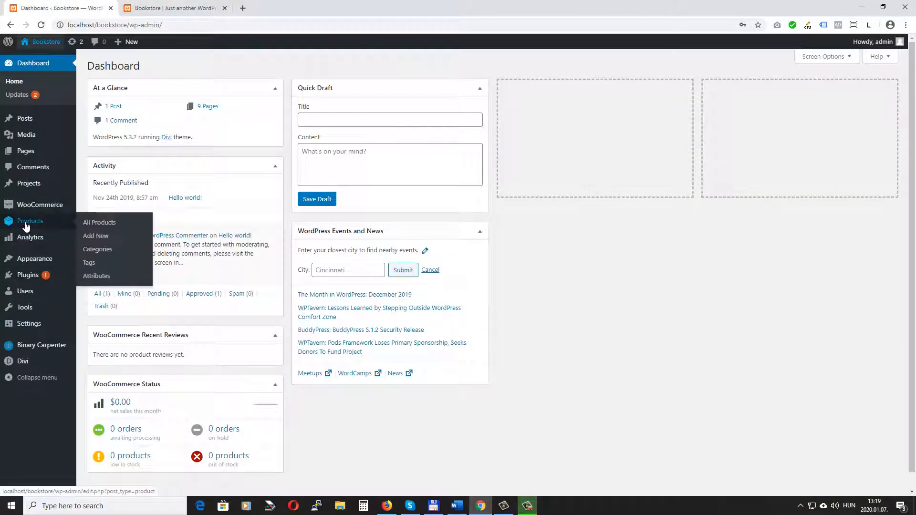
click(106, 252)
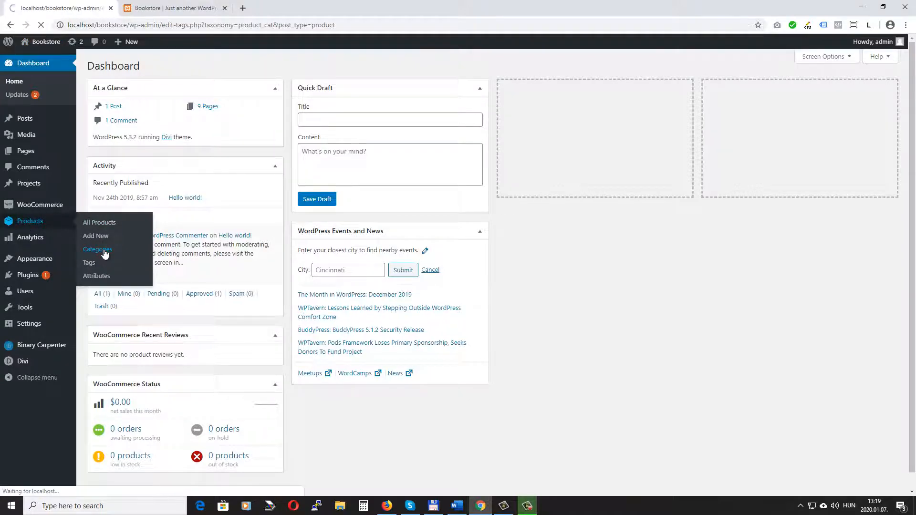
scroll(506, 143, down, 2)
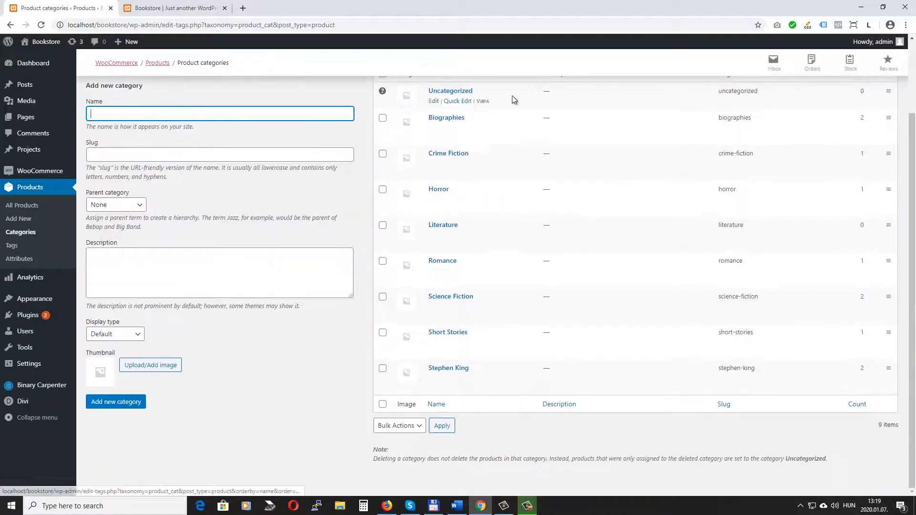
click(168, 8)
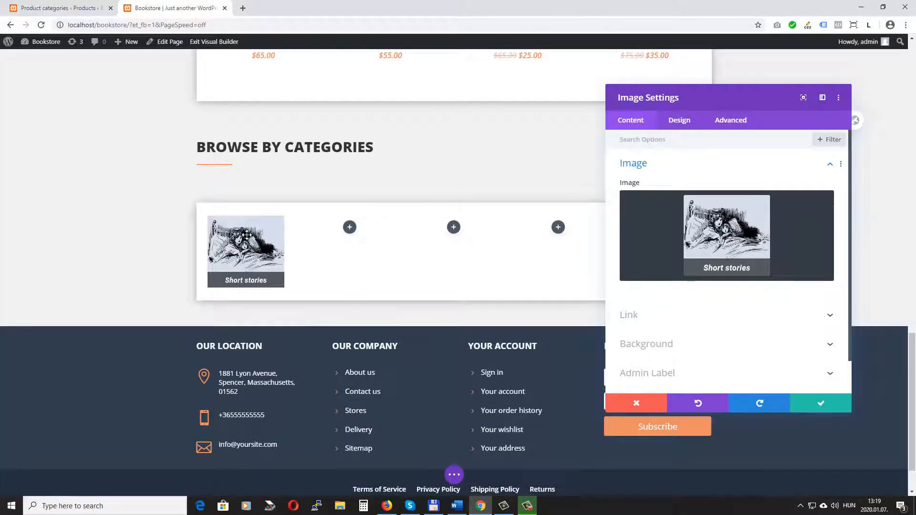
- Set the Short stories image's top and bottom margins to 25px
click(687, 121)
click(663, 221)
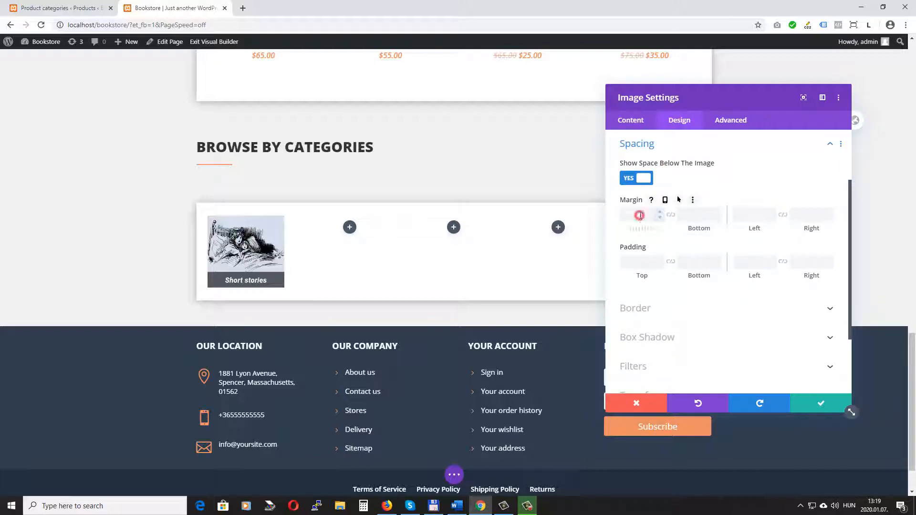
click(640, 215)
click(694, 214)
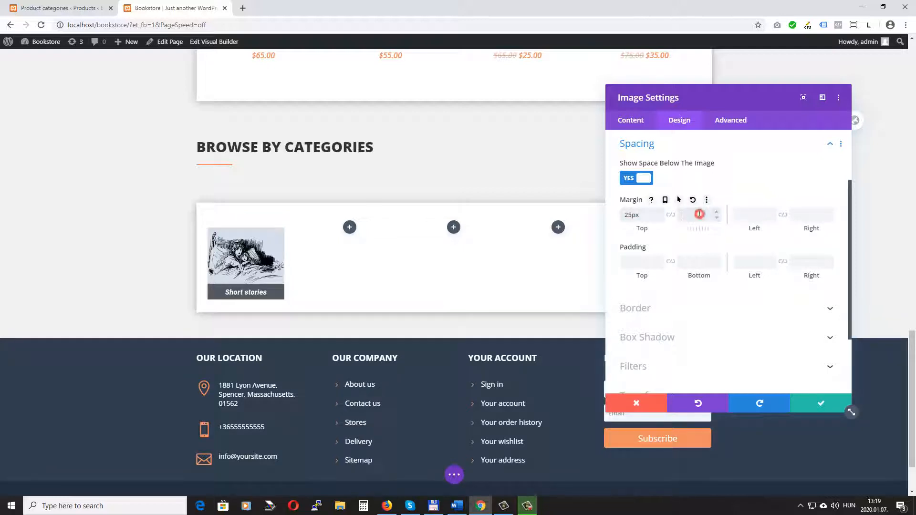
text(25)
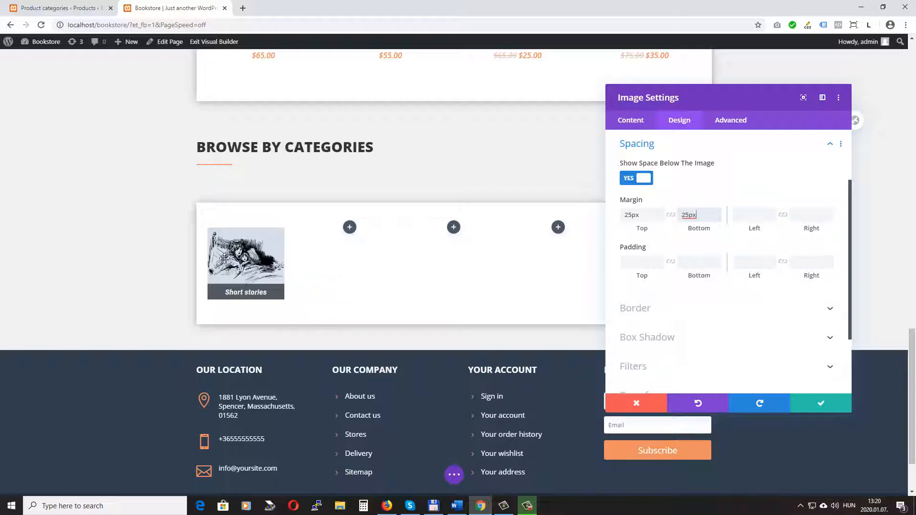
- Give the Short stories image a hover transform that scales it to 110% in both directions, and save the module settings
scroll(739, 258, down, 2)
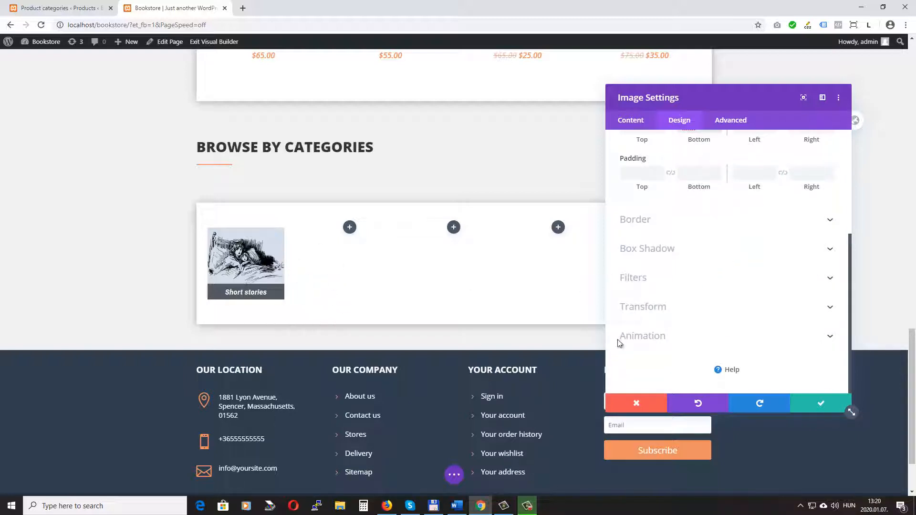
click(673, 306)
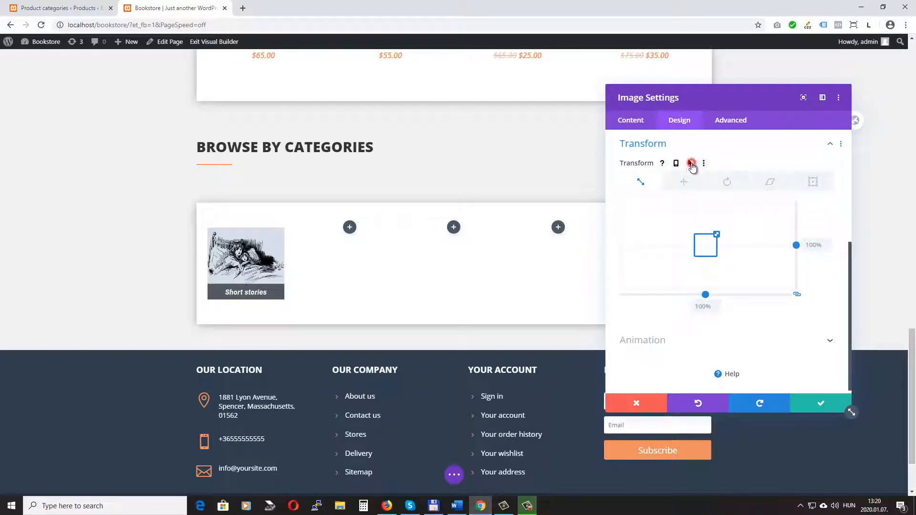
click(691, 163)
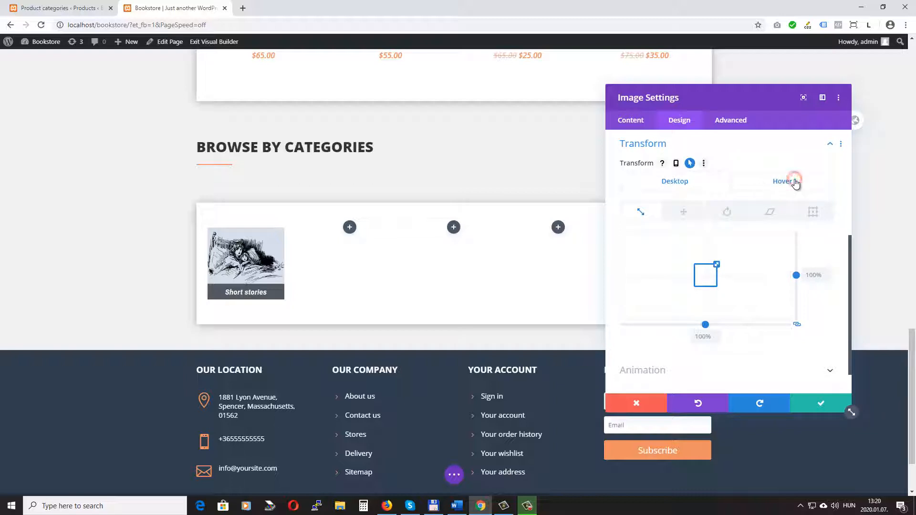
click(794, 182)
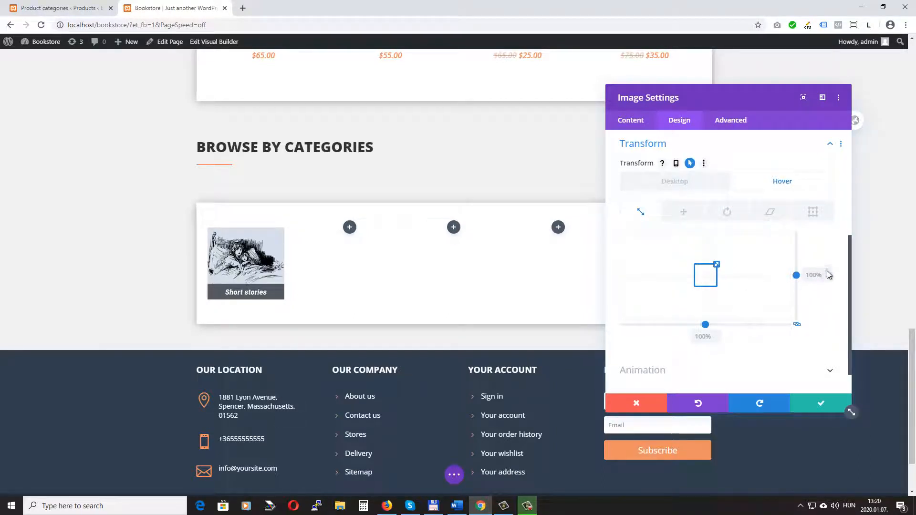
drag(828, 274, 822, 270)
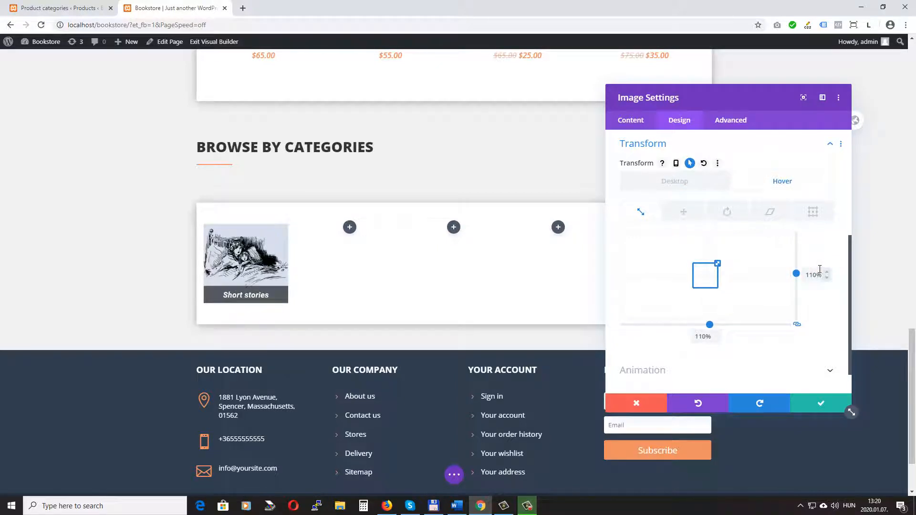
click(817, 404)
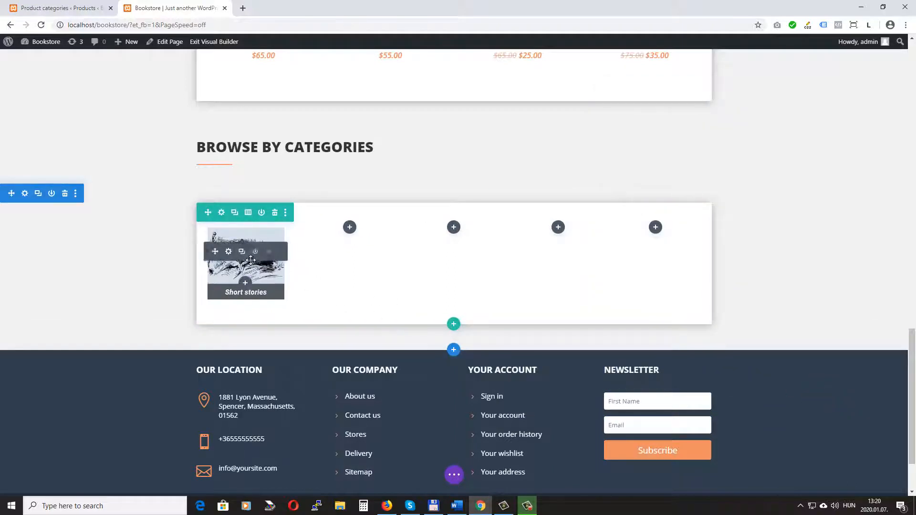
- Save the page, exit the visual builder and check the Short stories image's hover effect on the live homepage
click(454, 475)
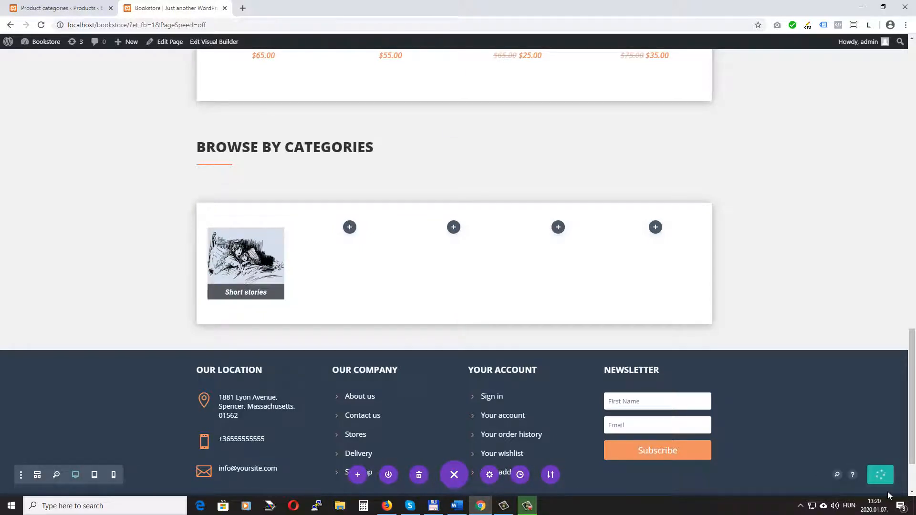
click(205, 42)
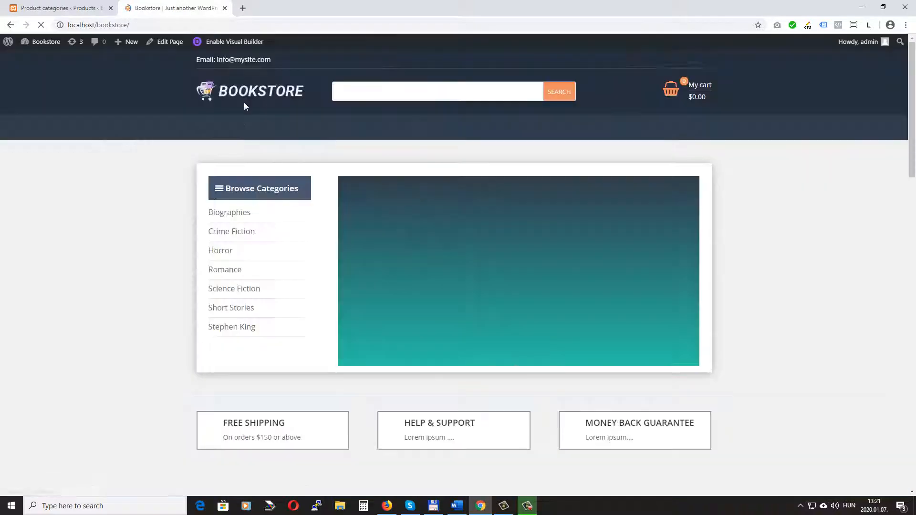
scroll(175, 342, down, 15)
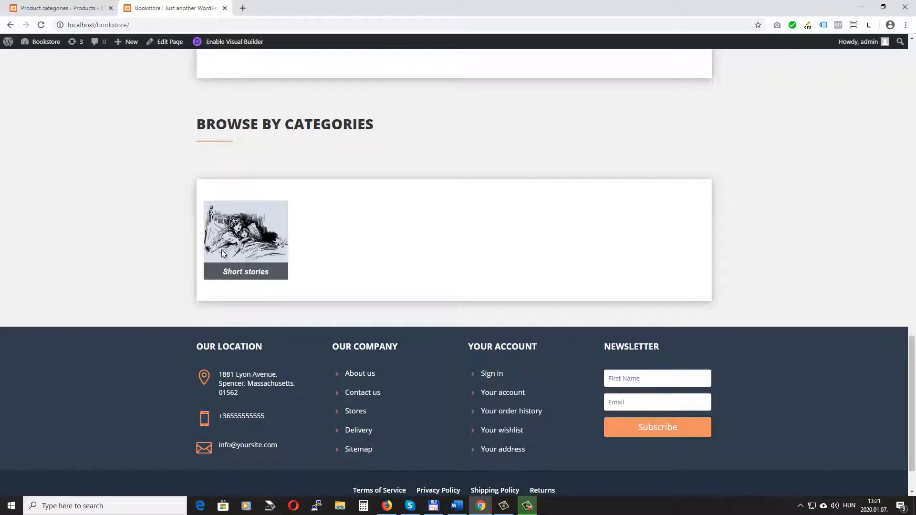
- Reopen the page in the visual builder, set the Short stories image's margins to 15px top and 20px bottom, and save the module
click(232, 45)
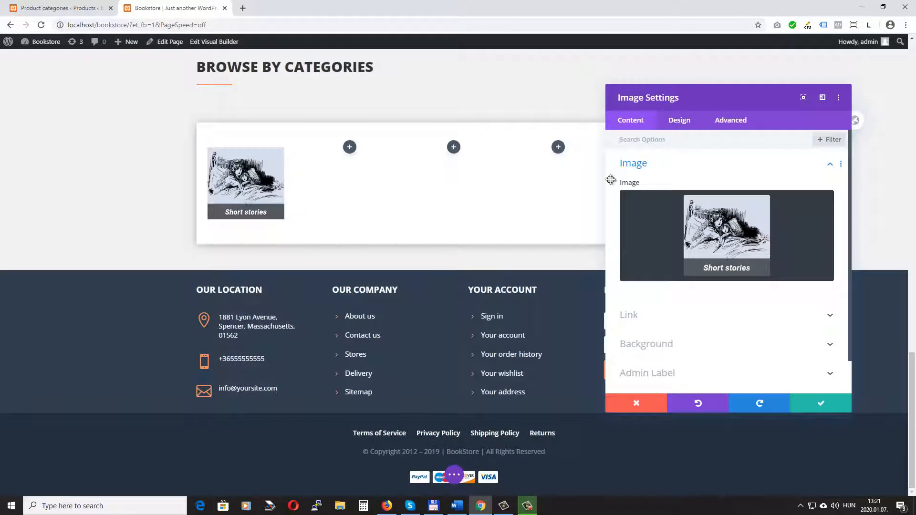
click(679, 120)
click(651, 222)
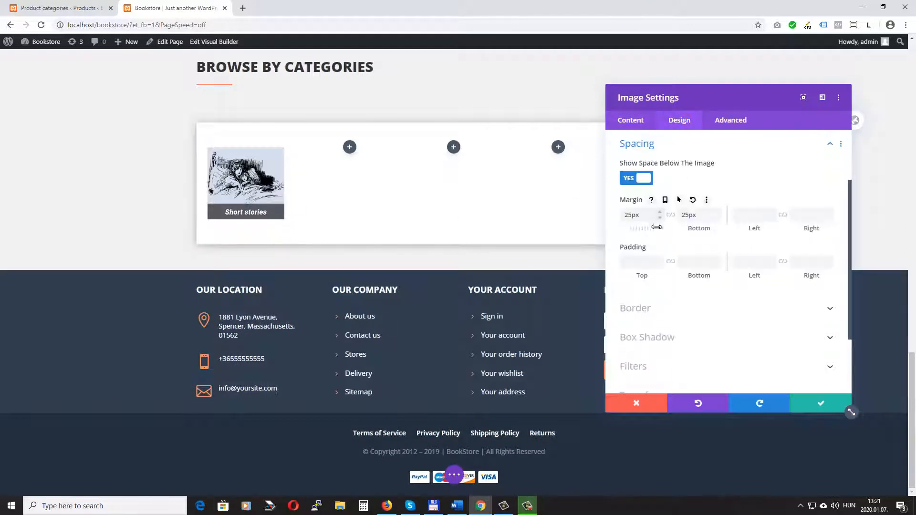
drag(661, 223, 657, 224)
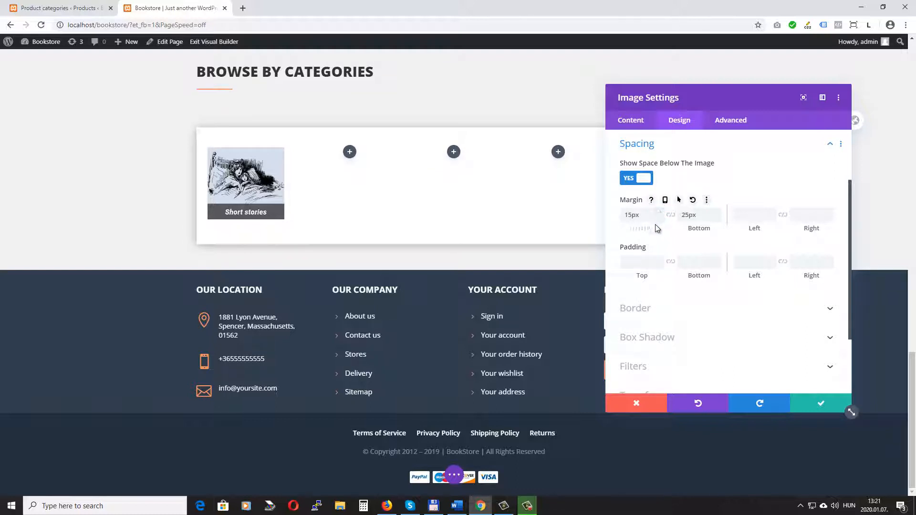
click(718, 217)
click(717, 217)
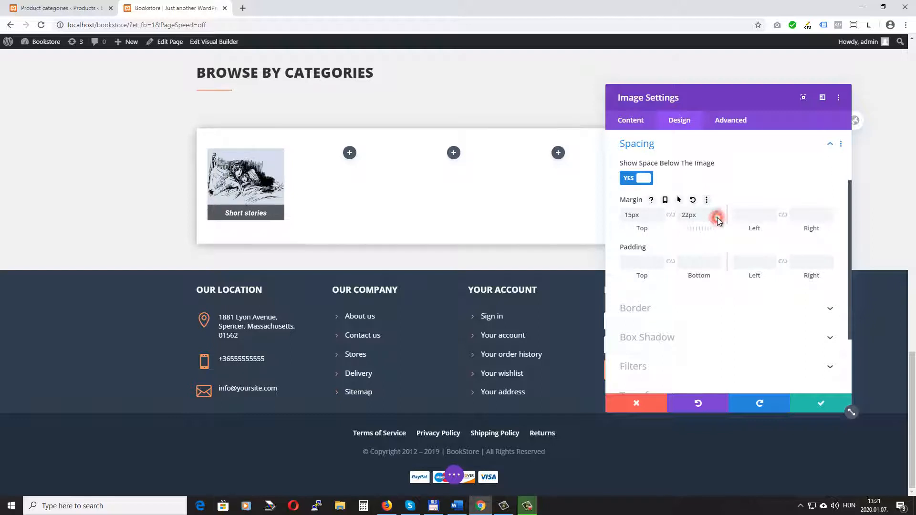
click(717, 217)
click(718, 218)
click(717, 217)
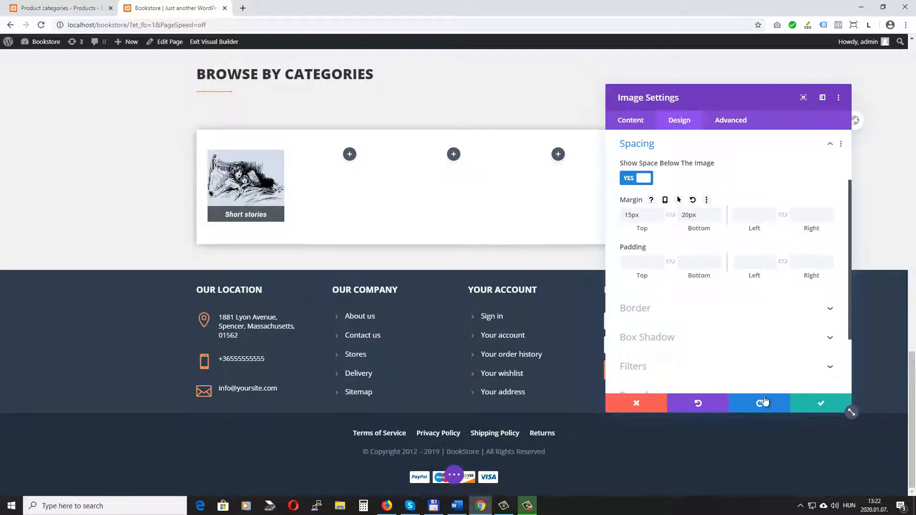
click(825, 405)
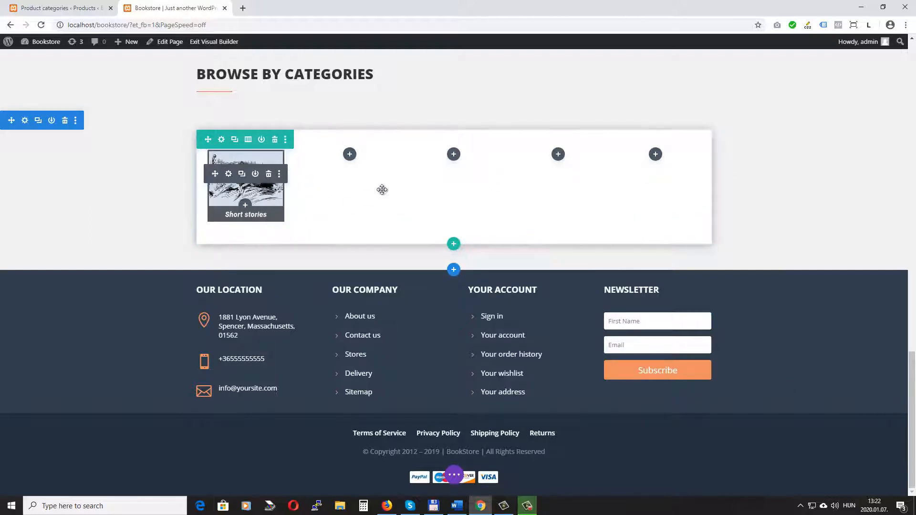
- Duplicate the Short stories image module and move the copy into the row's second column
mouse_move(219, 184)
click(242, 175)
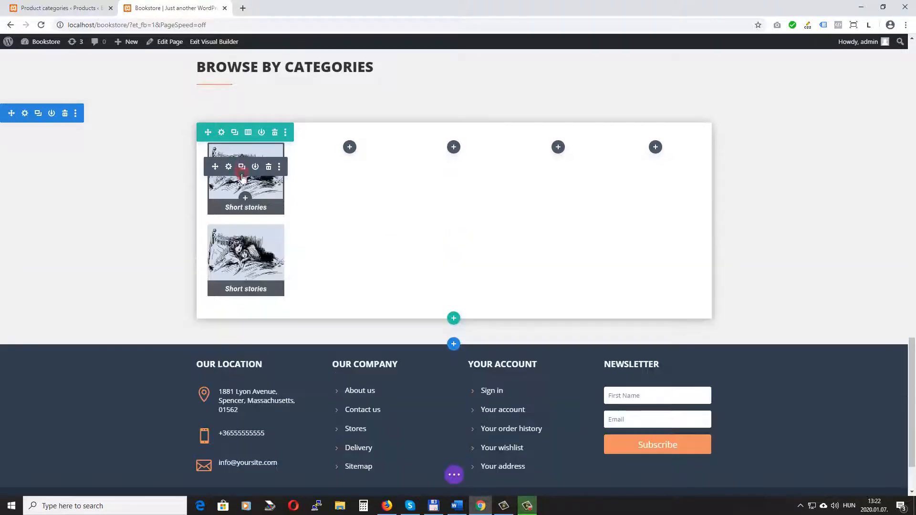
mouse_move(225, 255)
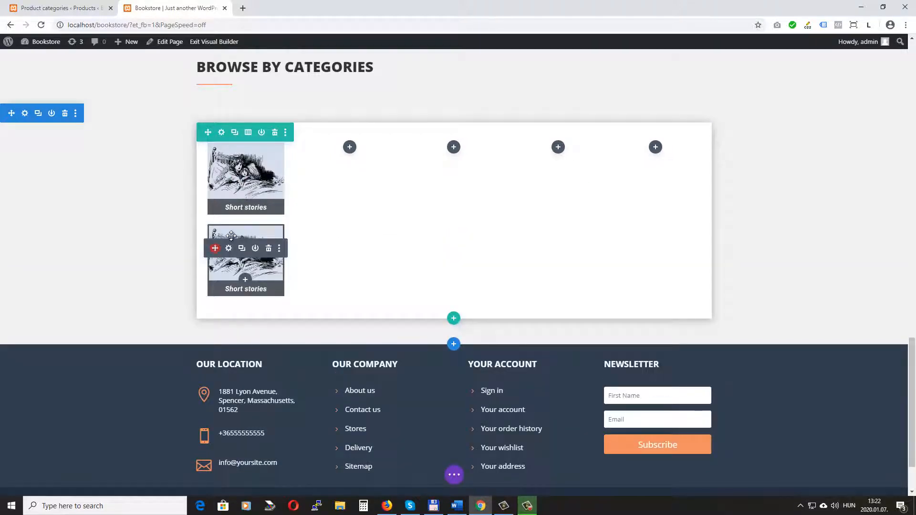
drag(231, 236, 348, 173)
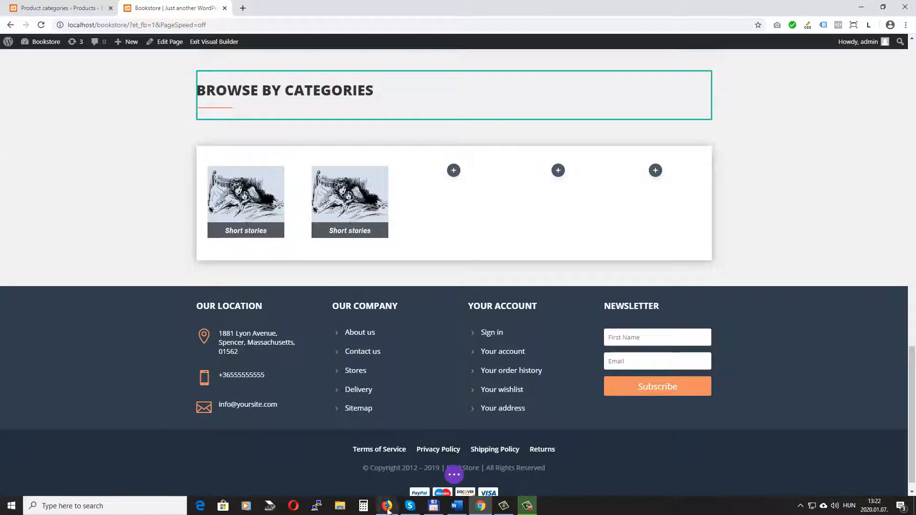
- Replace the second column's picture with an uploaded scifi.png and save the image settings
click(330, 188)
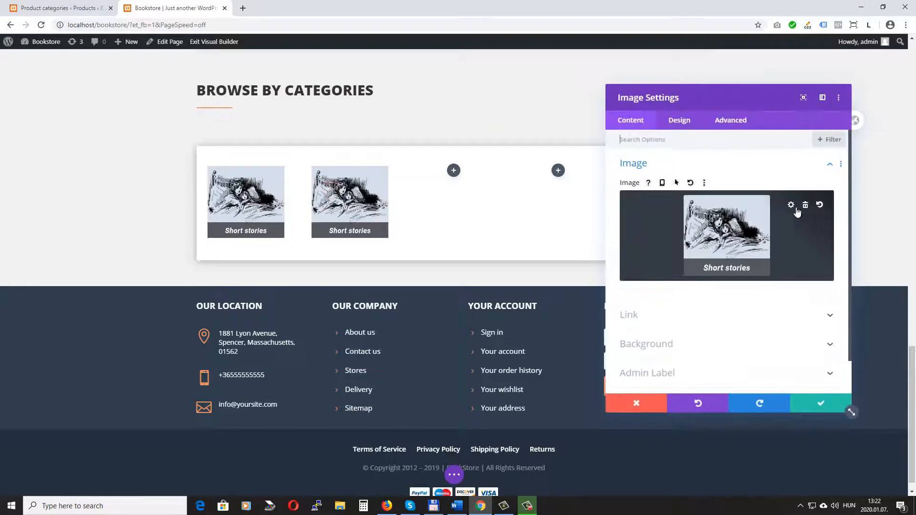
click(805, 205)
click(696, 225)
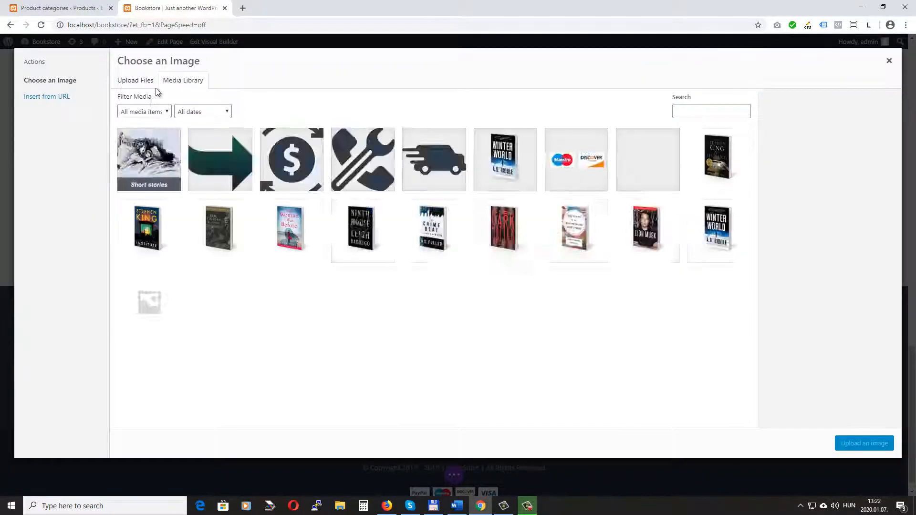
click(144, 82)
click(505, 248)
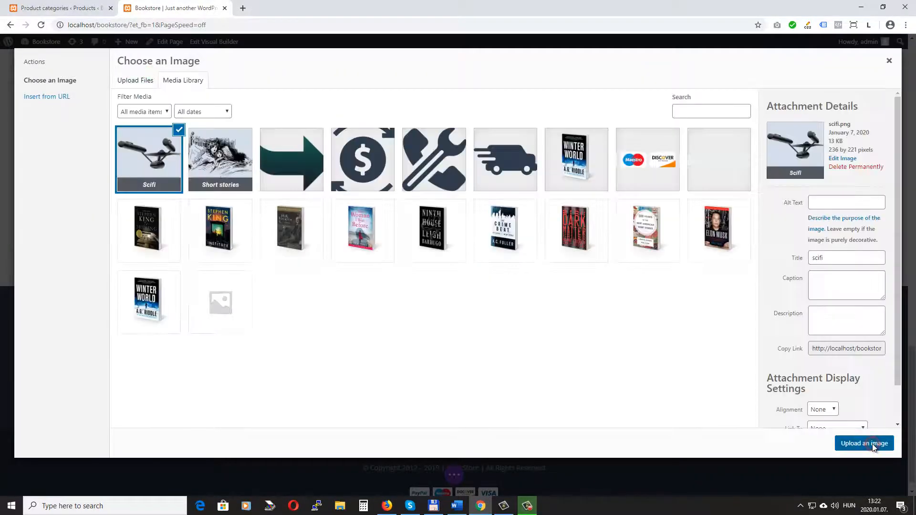
click(873, 444)
click(820, 402)
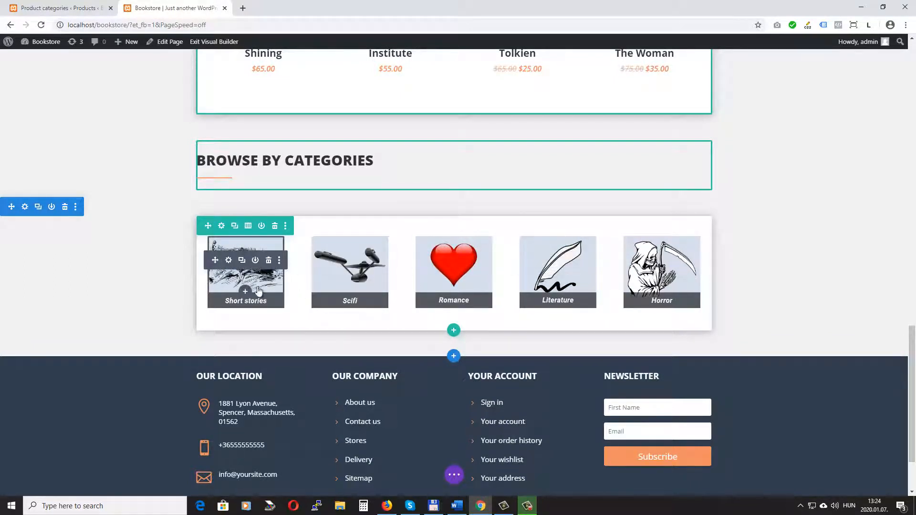
- Copy the Short Stories product category's link, set it as the Short stories image's link URL and save the module
click(59, 8)
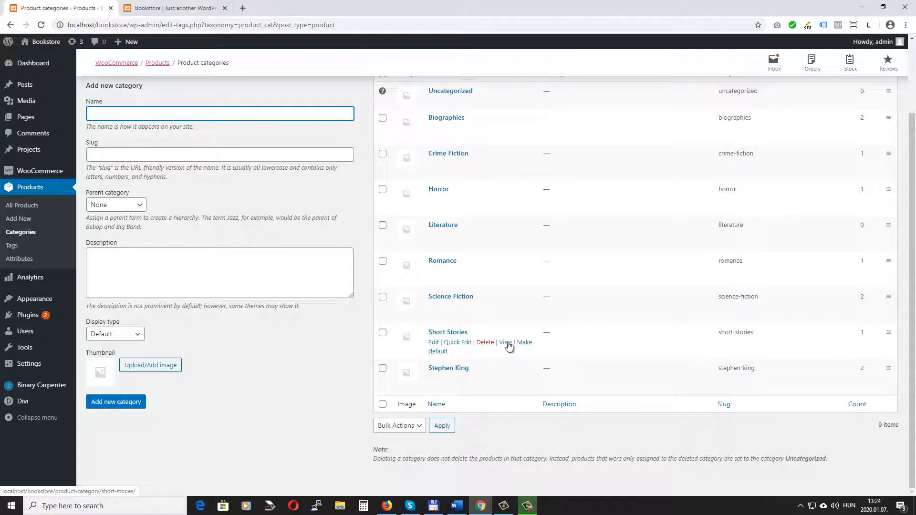
right_click(506, 343)
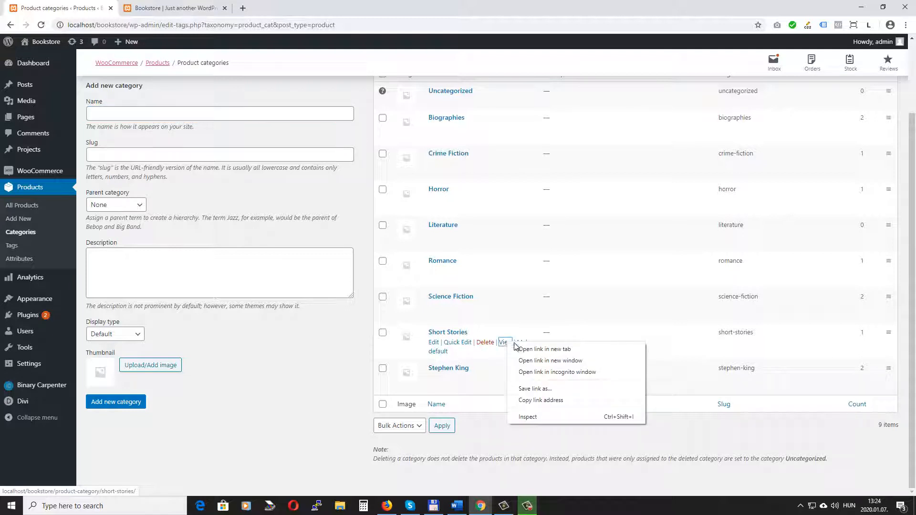
click(546, 402)
click(174, 7)
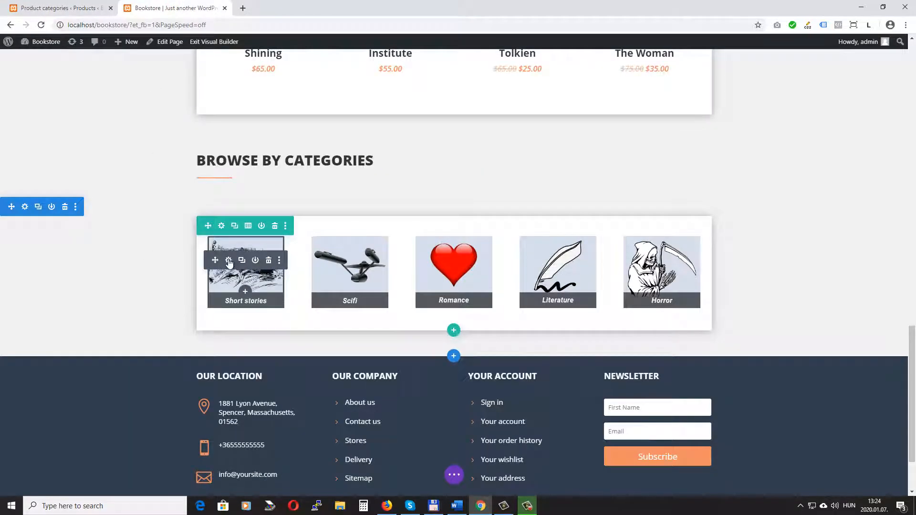
click(229, 261)
scroll(676, 310, down, 1)
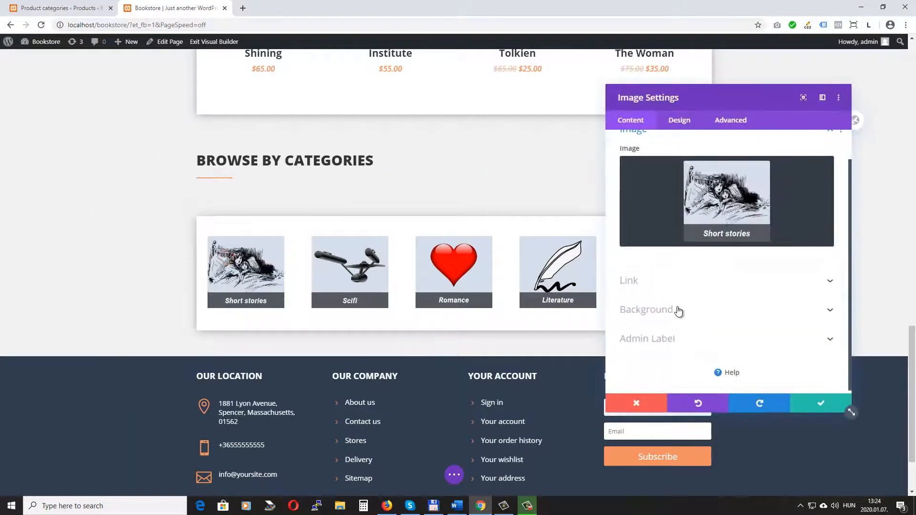
click(666, 279)
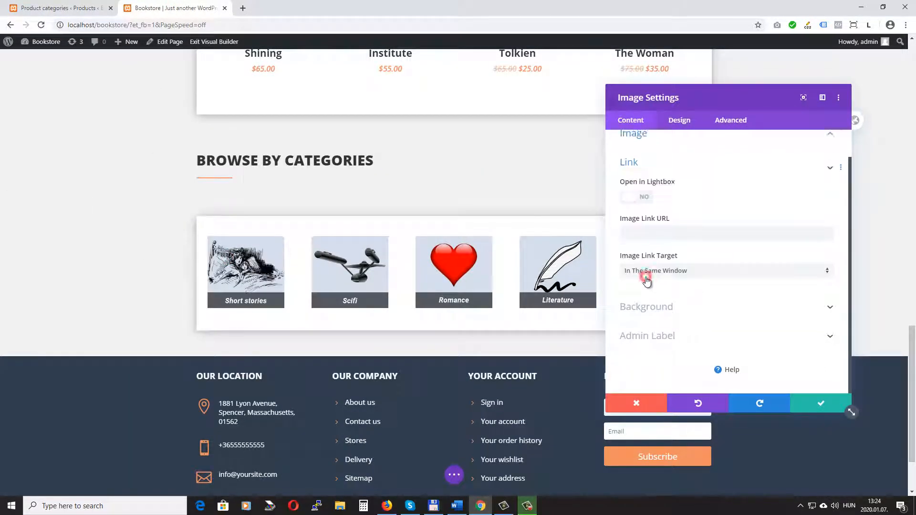
click(641, 234)
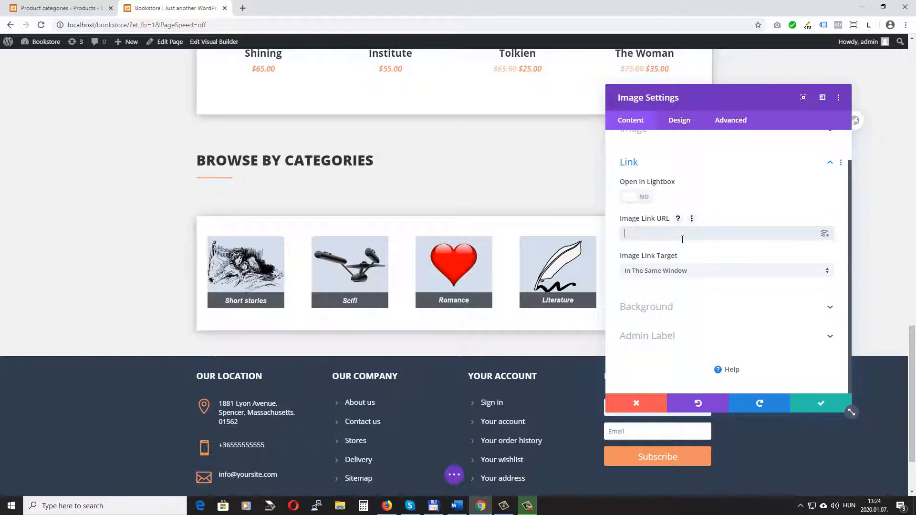
key(ctrl+v)
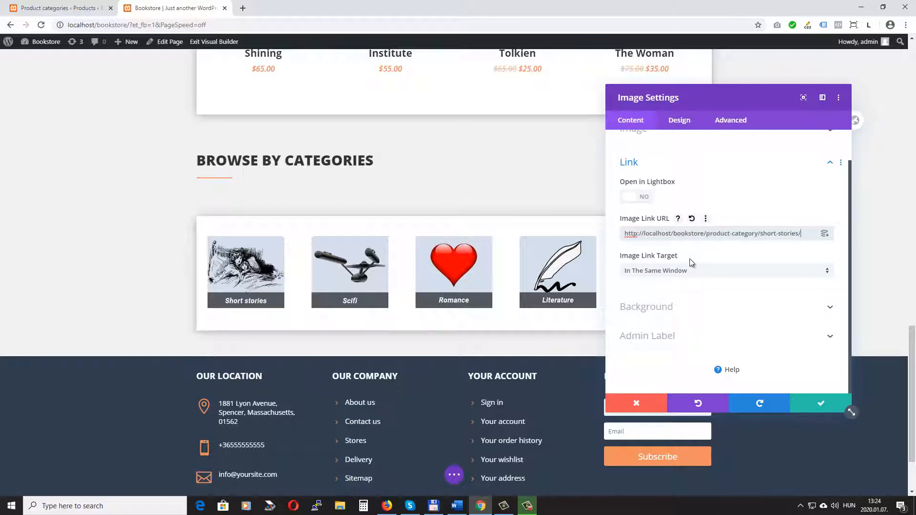
click(818, 402)
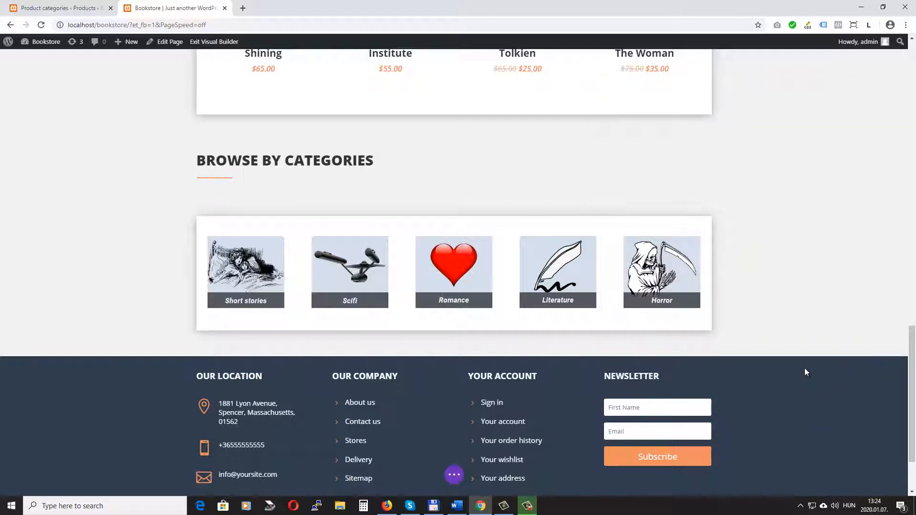
- Link the Scifi image to the Science Fiction product category's address, copied from the category list, and save the module
click(55, 8)
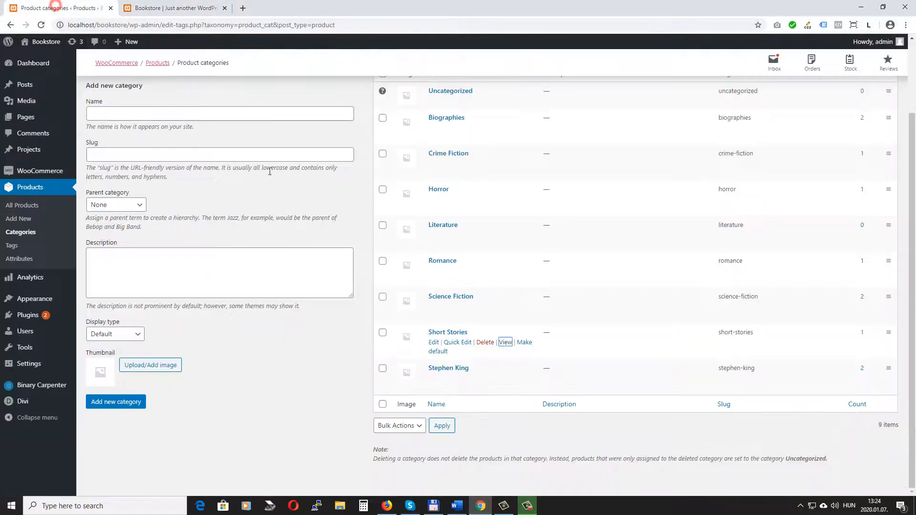
scroll(468, 315, up, 1)
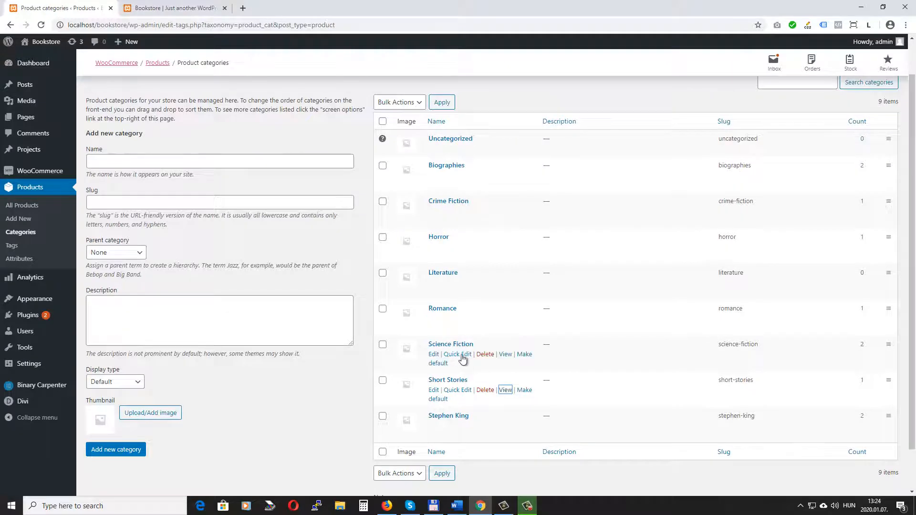
right_click(507, 363)
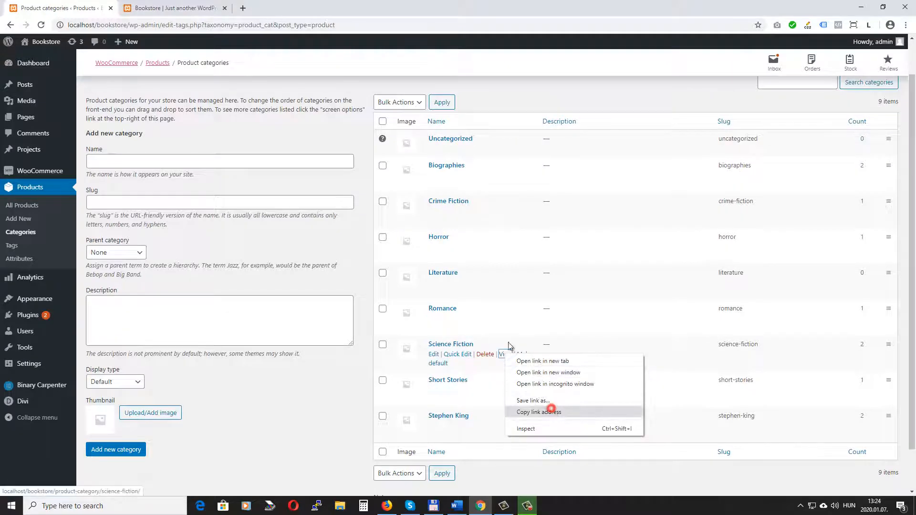
click(549, 411)
click(174, 5)
click(329, 260)
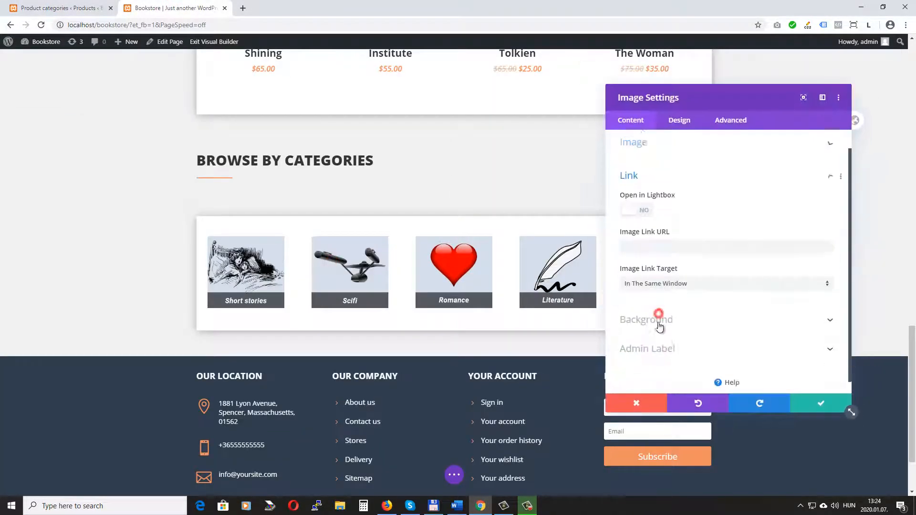
scroll(659, 313, down, 1)
click(638, 233)
key(ctrl+v)
click(820, 403)
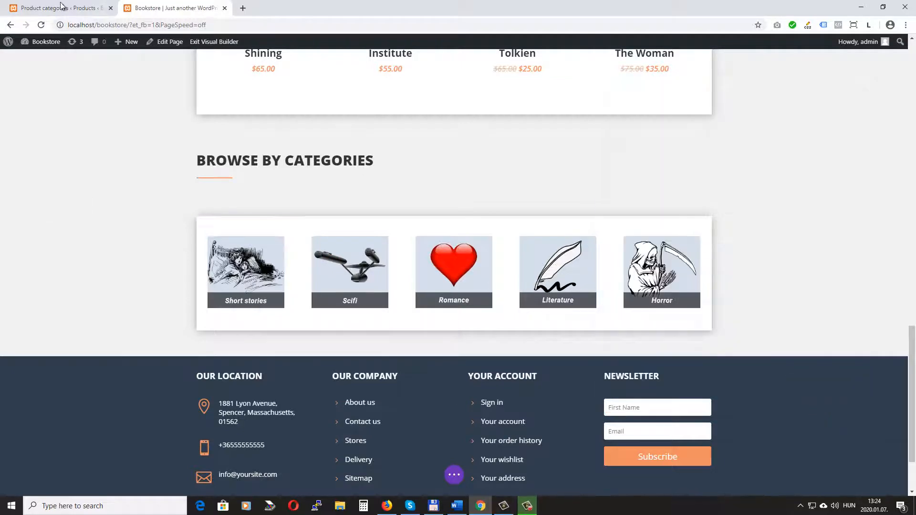
- Link the Romance image to the Romance product category's address, copied from the category list, and save the module
key(ctrl+1)
right_click(507, 321)
click(551, 371)
key(ctrl+2)
click(453, 267)
click(640, 311)
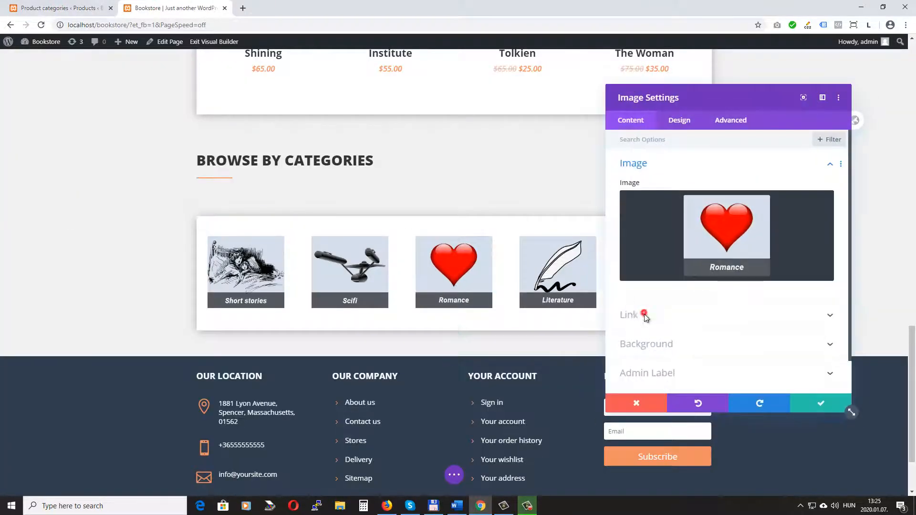
click(641, 234)
key(ctrl+v)
click(820, 405)
- Link the Literature image to the Literature product category's address, copied from the category list, and save the module
key(ctrl+1)
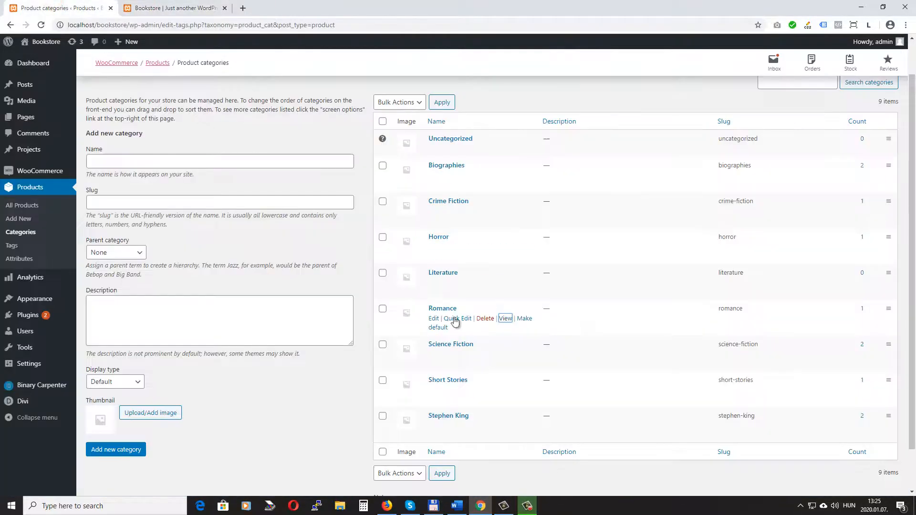
right_click(508, 285)
click(549, 341)
key(ctrl+2)
click(557, 267)
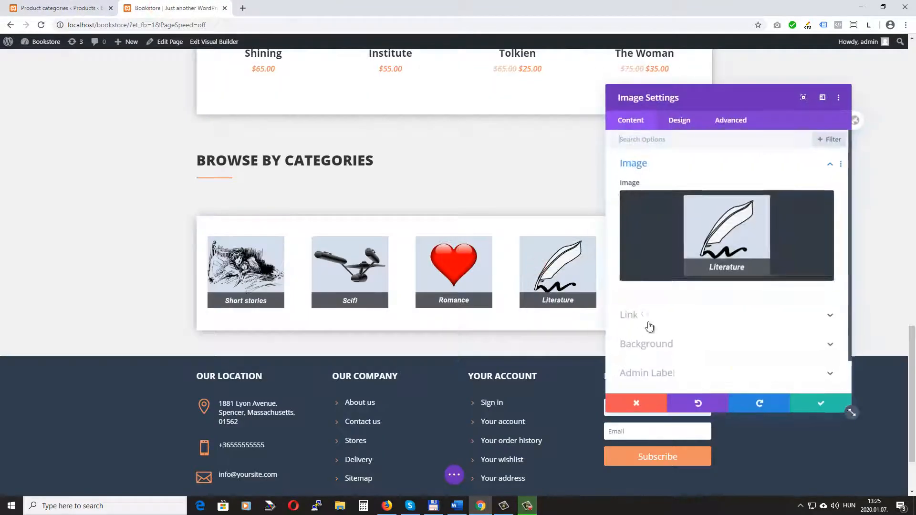
click(639, 313)
click(656, 233)
key(ctrl+v)
click(821, 405)
- Link the Horror image to the Horror product category's address, copied from the category list, and save the module
key(ctrl+1)
right_click(506, 247)
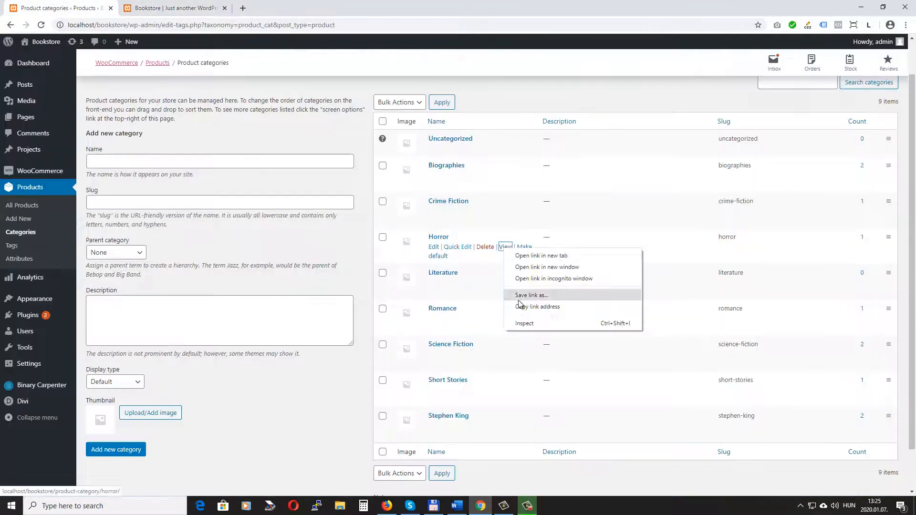
click(535, 305)
click(178, 5)
click(662, 262)
click(639, 313)
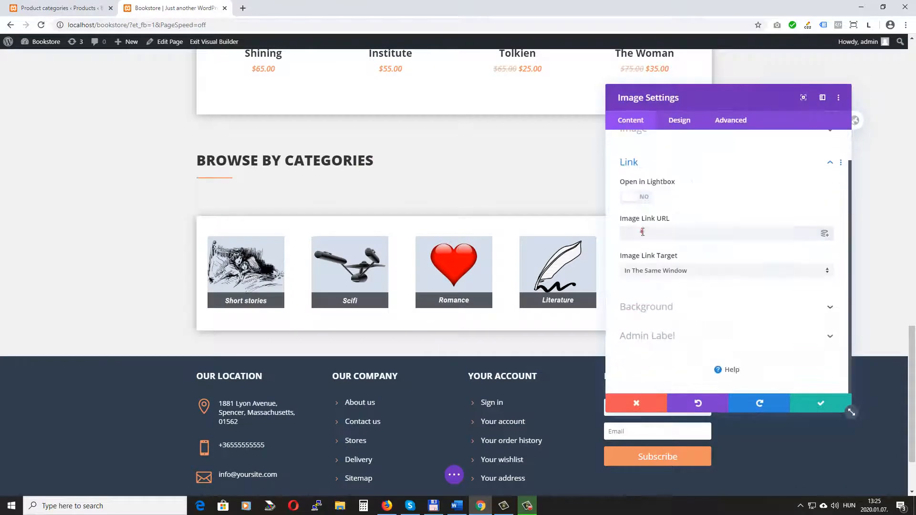
click(648, 233)
key(ctrl+v)
click(821, 403)
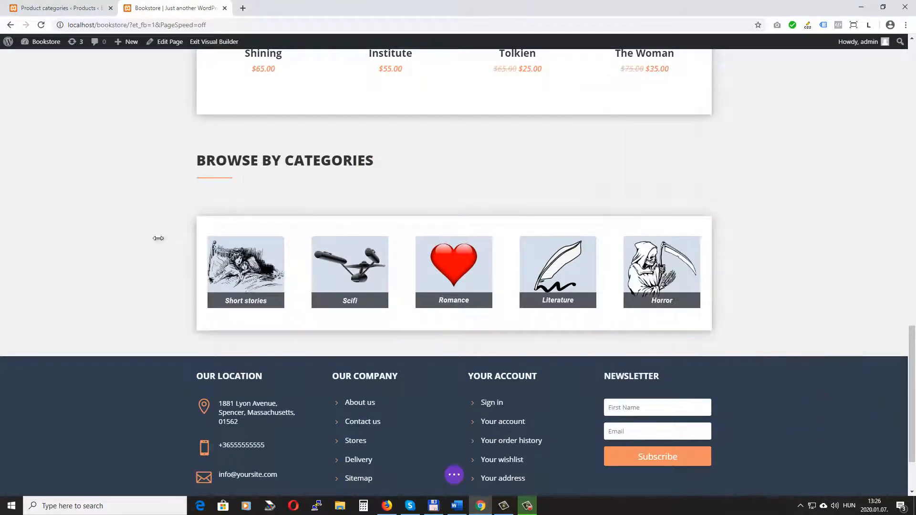
- Check the margin and padding settings of the New Arrivals products section, and close them without changing anything
scroll(178, 297, up, 3)
scroll(179, 297, up, 3)
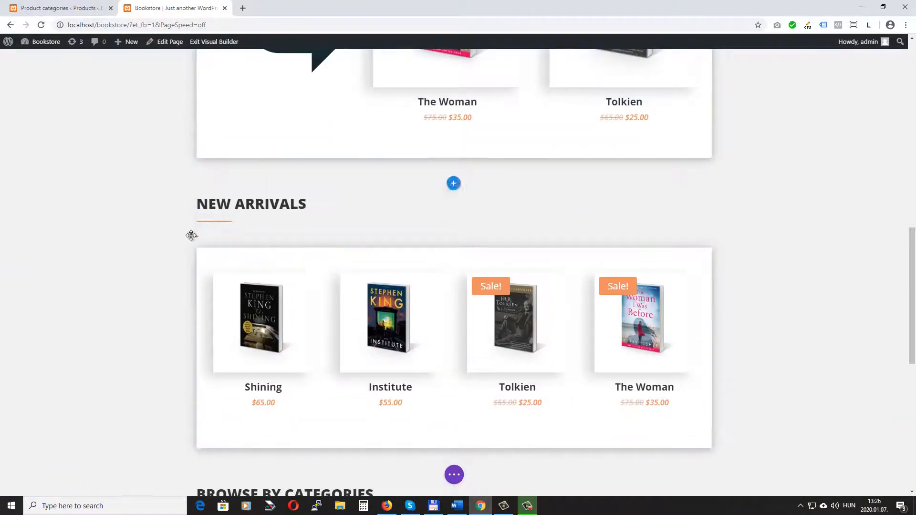
scroll(190, 253, down, 2)
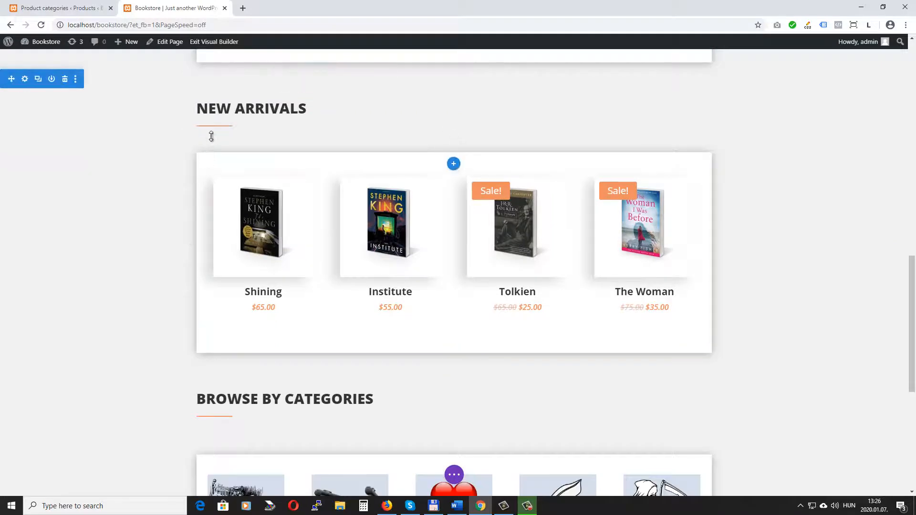
scroll(164, 228, down, 3)
scroll(164, 266, up, 4)
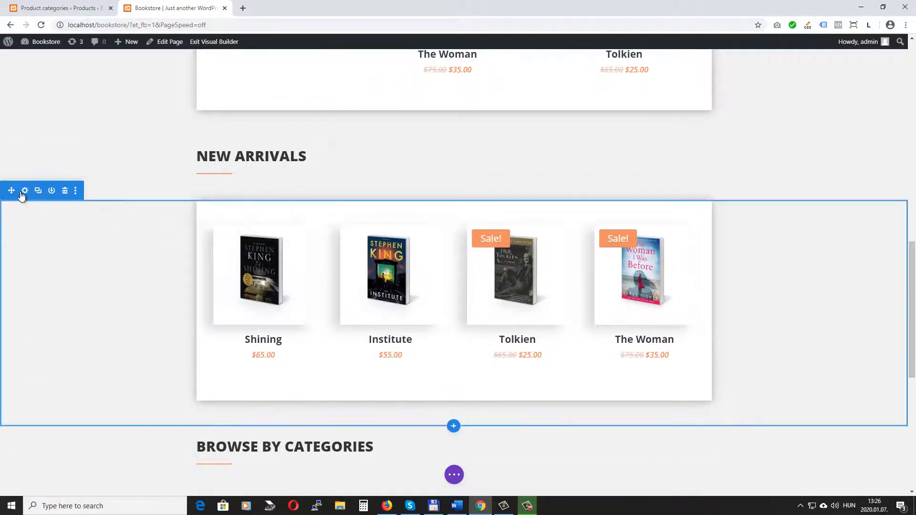
click(24, 191)
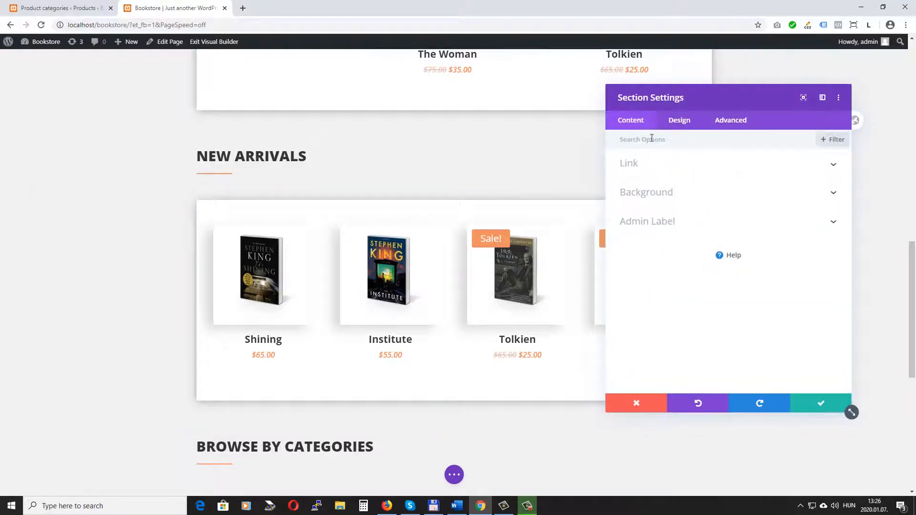
click(691, 125)
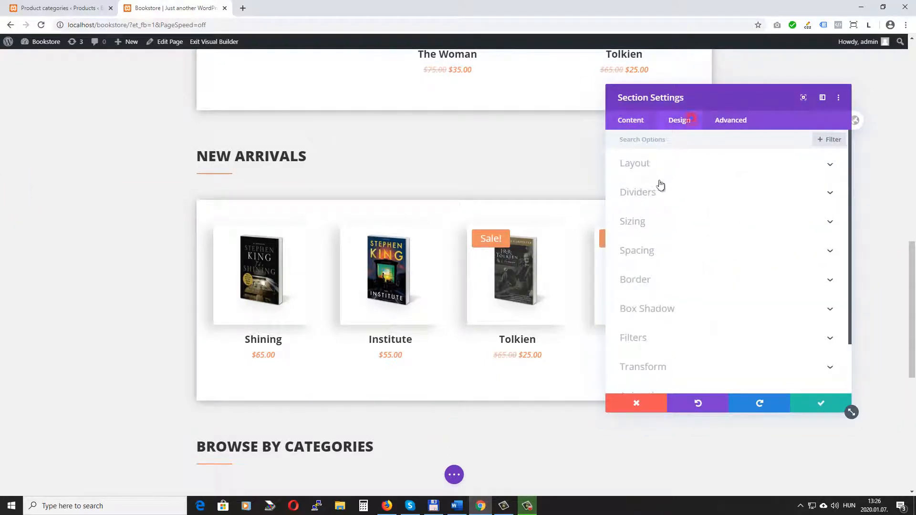
click(651, 259)
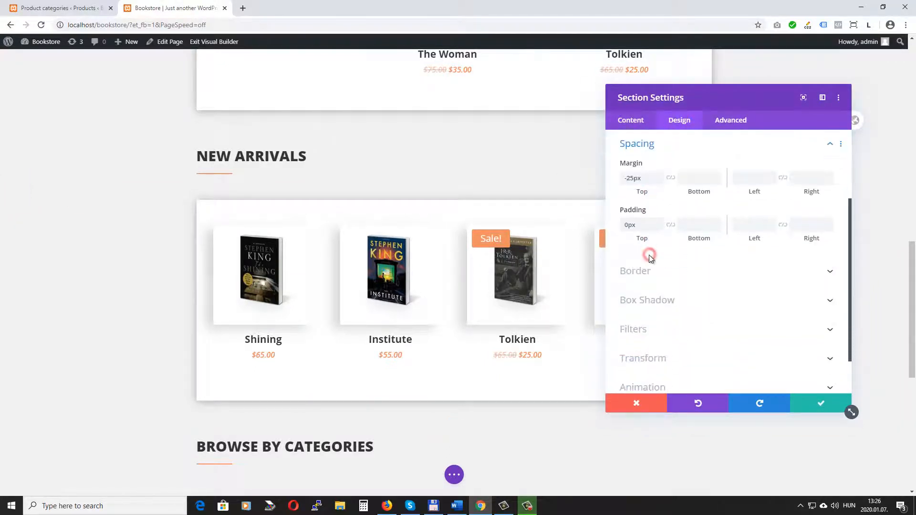
click(639, 403)
- Set the top margin of the section holding the category images to -25px and save the section settings
scroll(157, 296, down, 5)
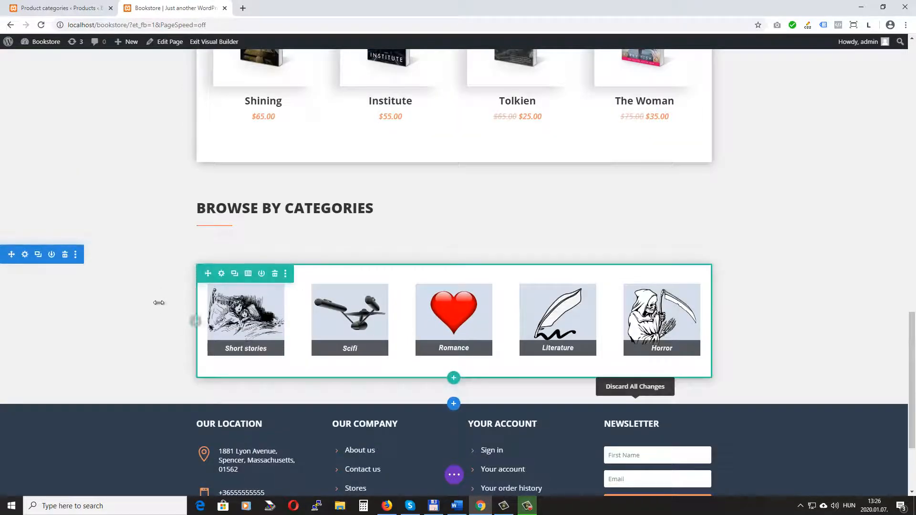
click(24, 253)
click(676, 121)
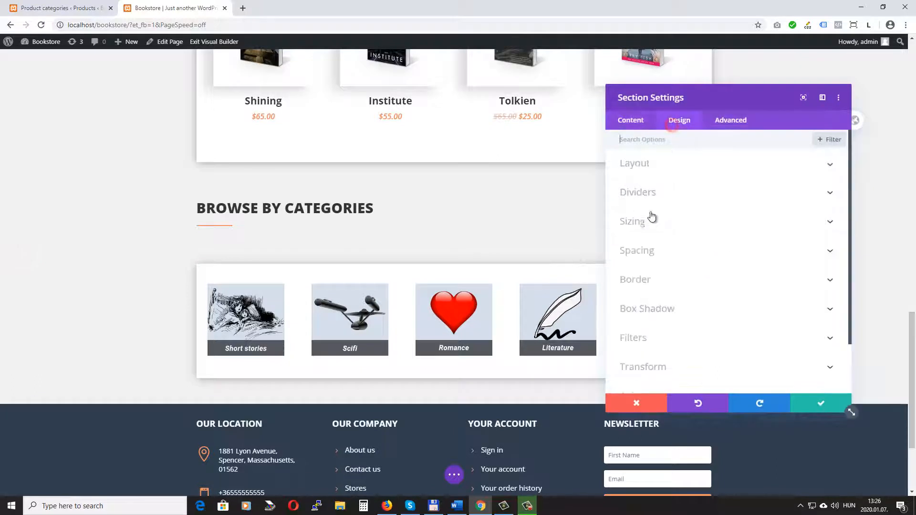
click(641, 251)
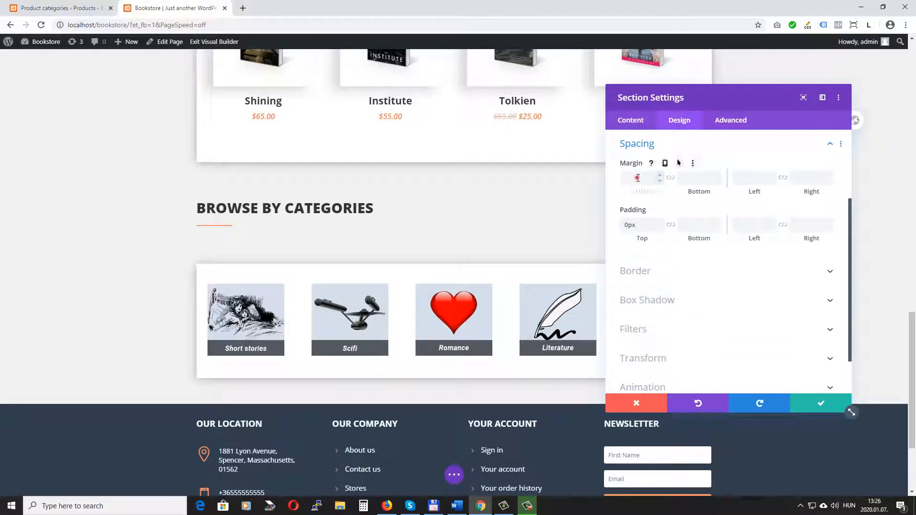
text(px)
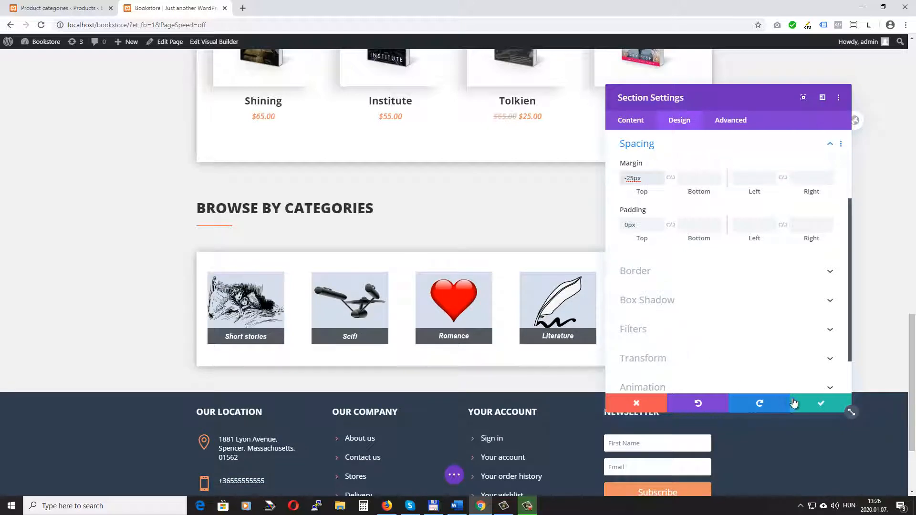
click(822, 403)
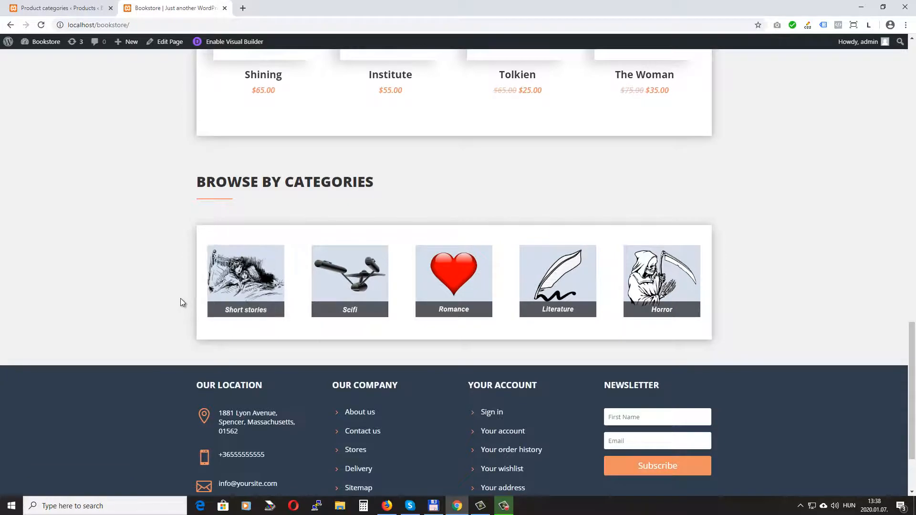
- Reopen the homepage in the visual builder and insert the saved Section Title from the library below the category images section
click(239, 43)
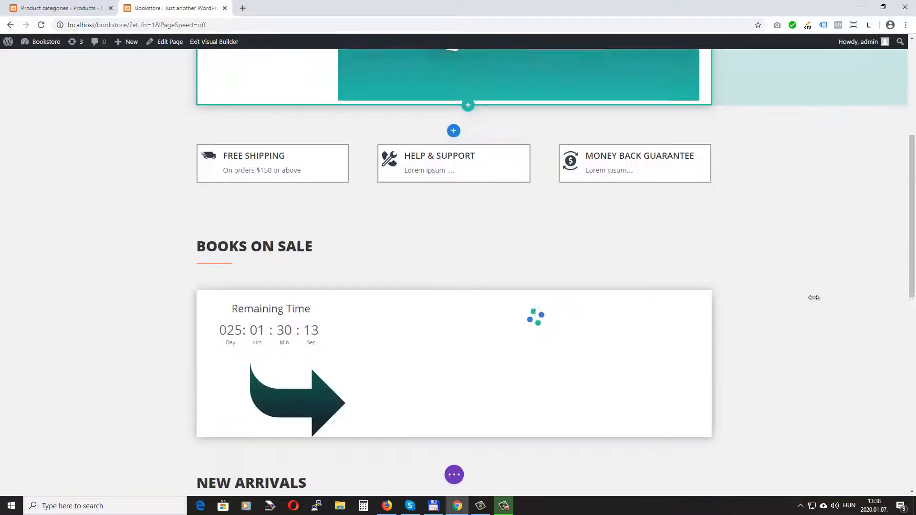
scroll(814, 297, down, 14)
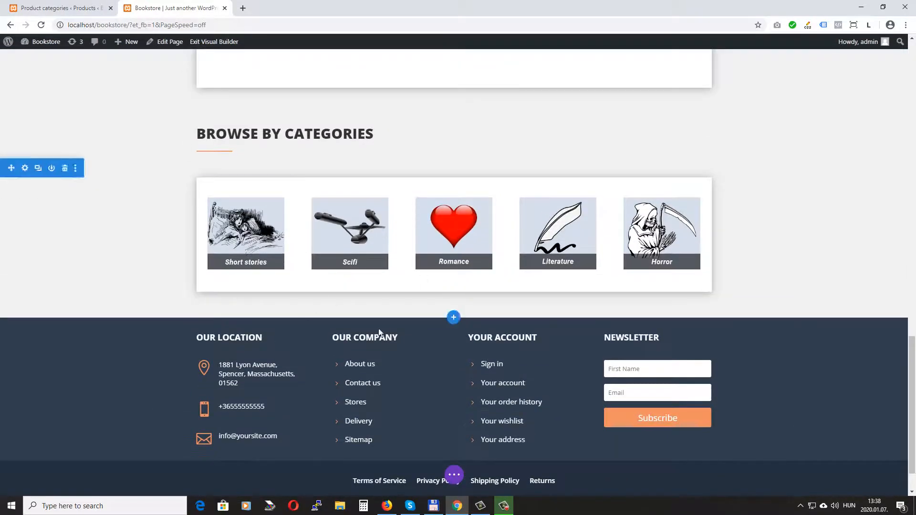
click(454, 318)
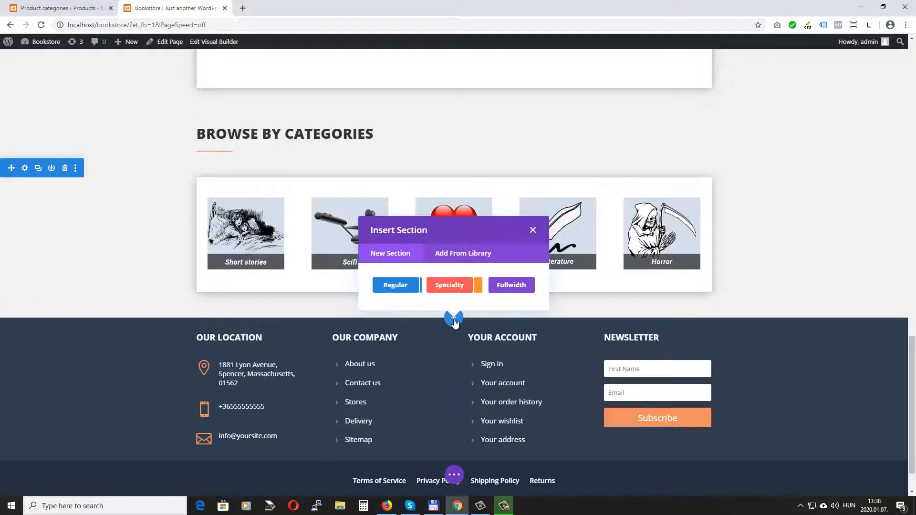
click(467, 252)
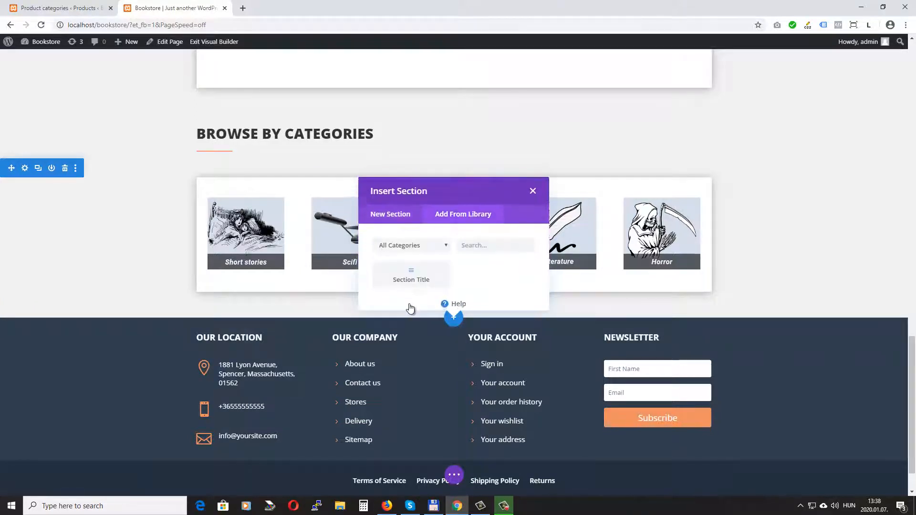
click(416, 275)
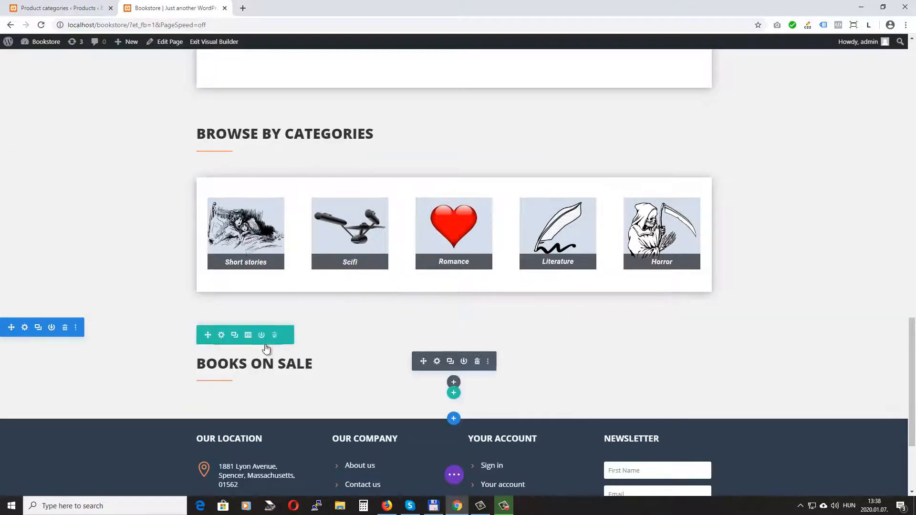
- Replace the title text below the category images with "author best selling" and save the text module
scroll(267, 345, down, 1)
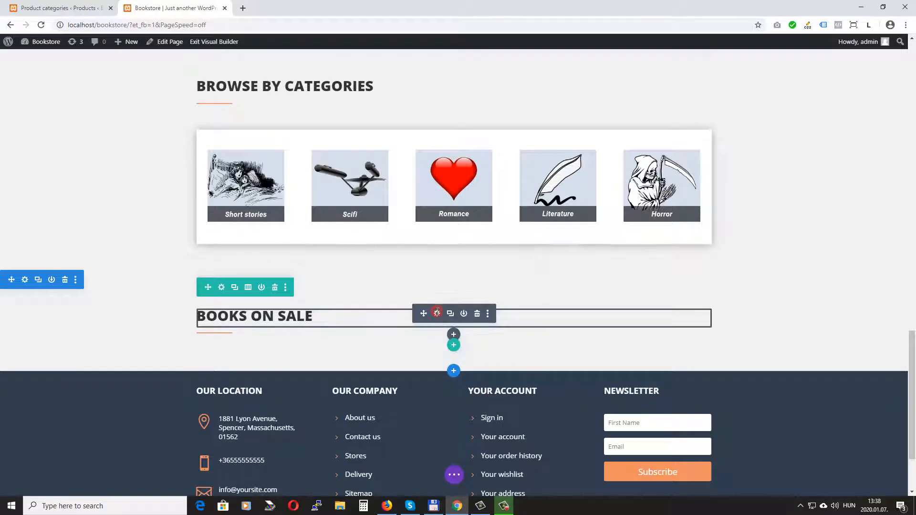
click(437, 313)
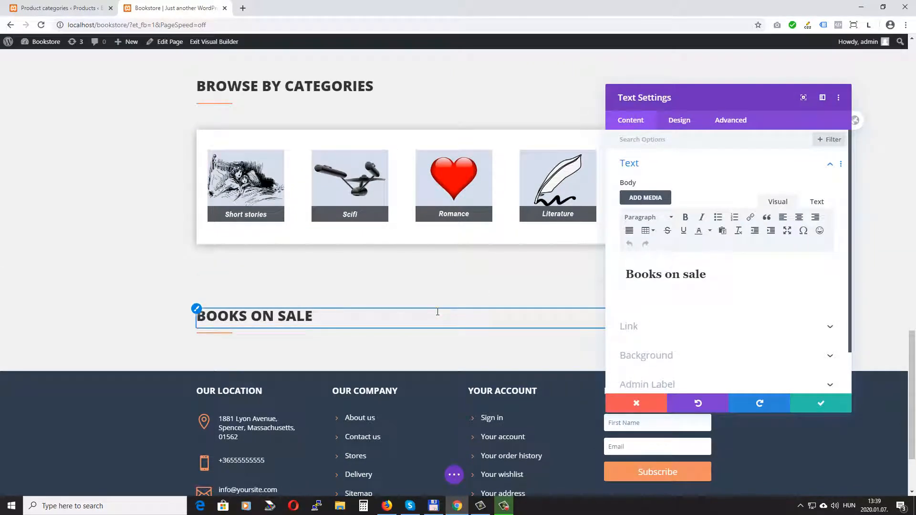
triple_click(710, 275)
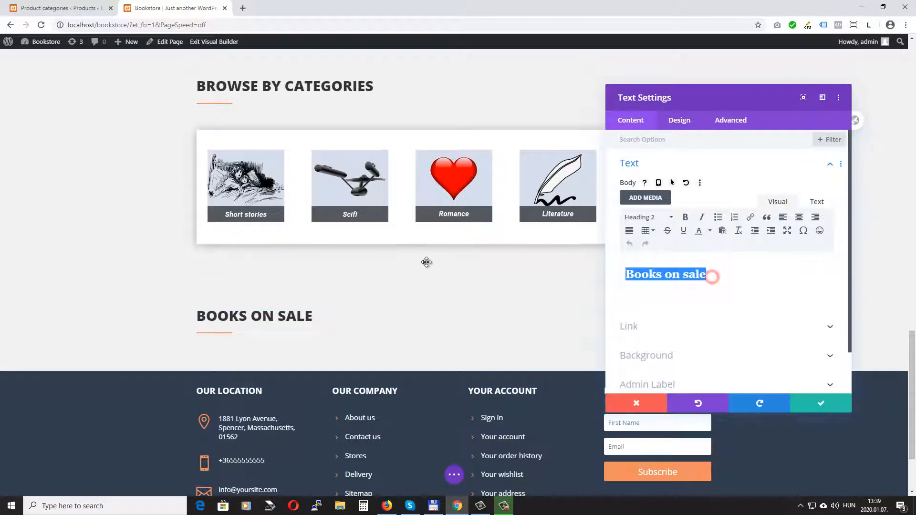
text(author b)
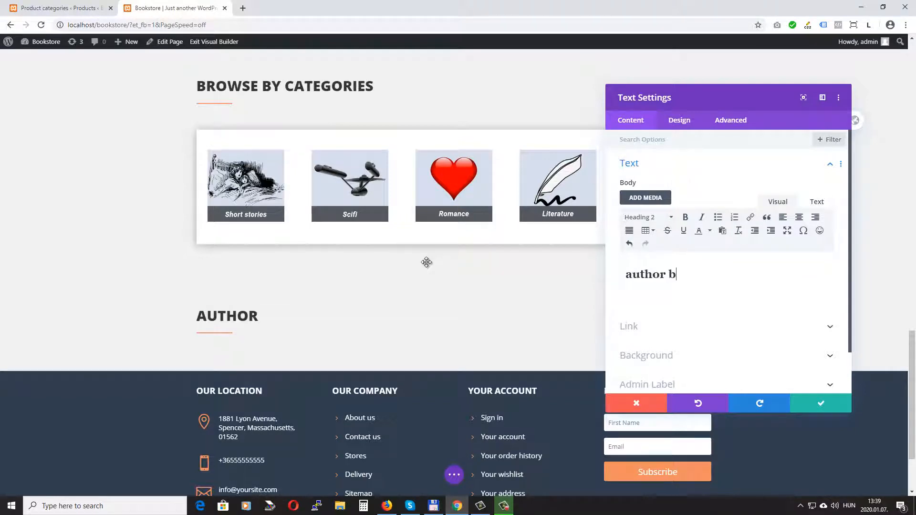
text(est selling)
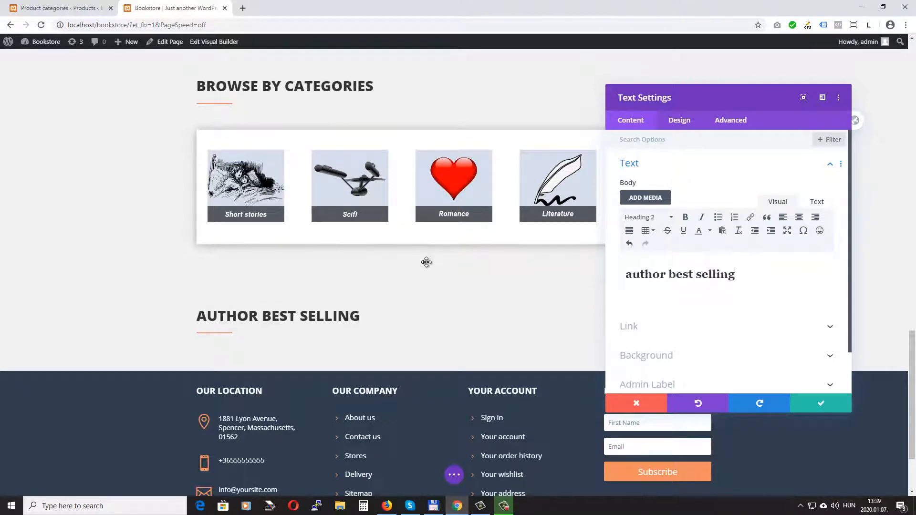
click(815, 401)
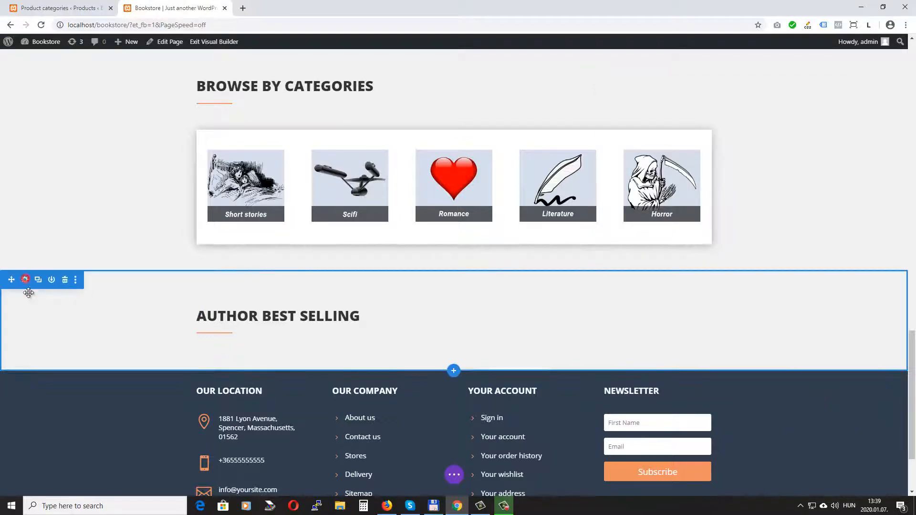
- Set the top padding of the Author Best Selling title section to 0px and save the section settings
click(25, 280)
click(679, 120)
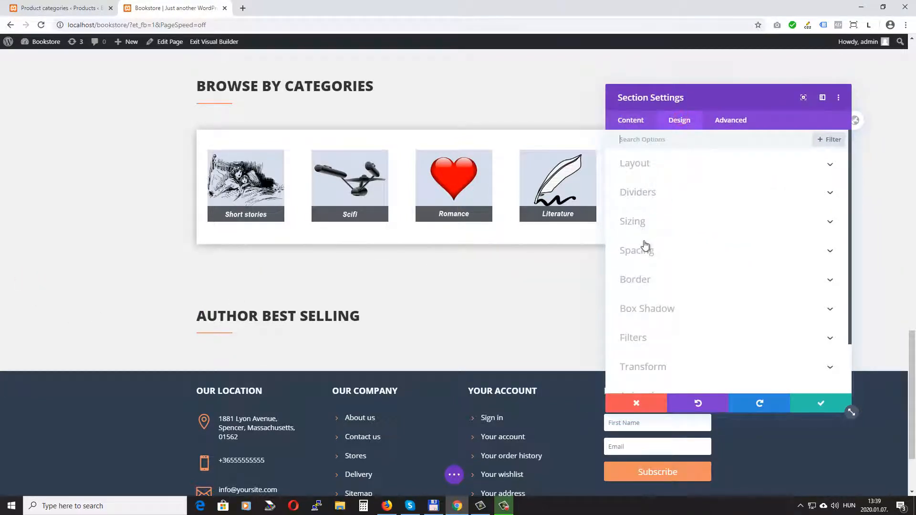
click(645, 246)
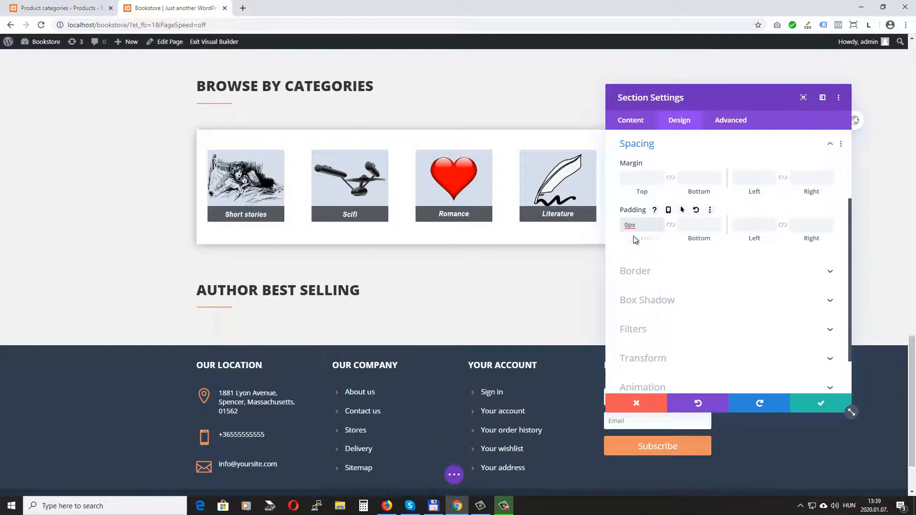
click(821, 402)
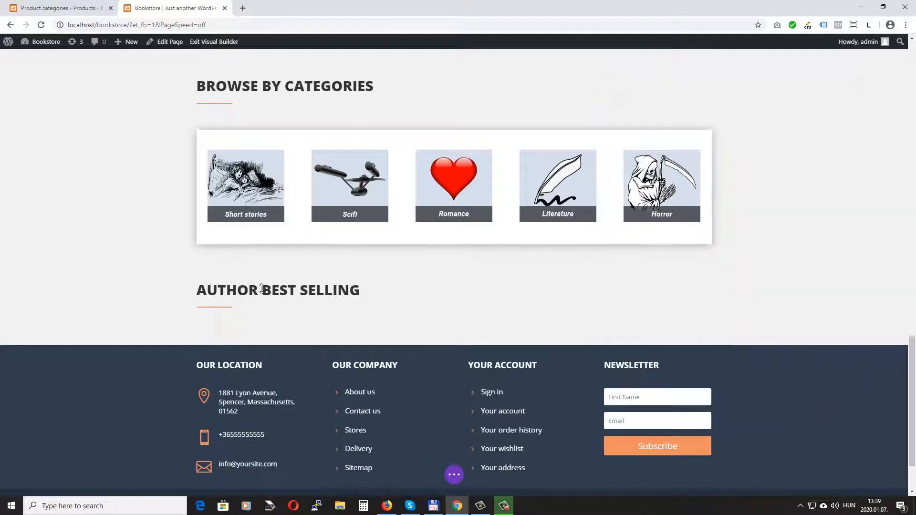
- Insert a regular section below the Author Best Selling title with a quarter, quarter, half column row, without adding a module yet
scroll(205, 302, down, 1)
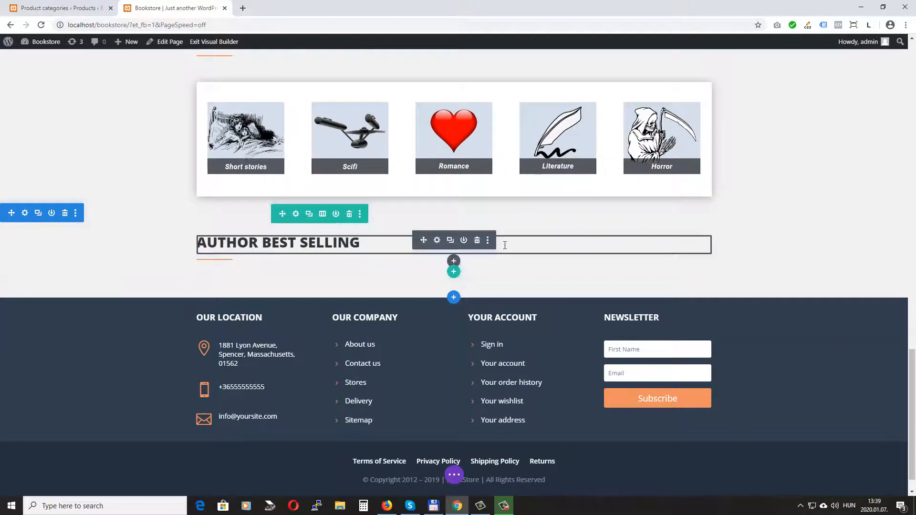
click(452, 298)
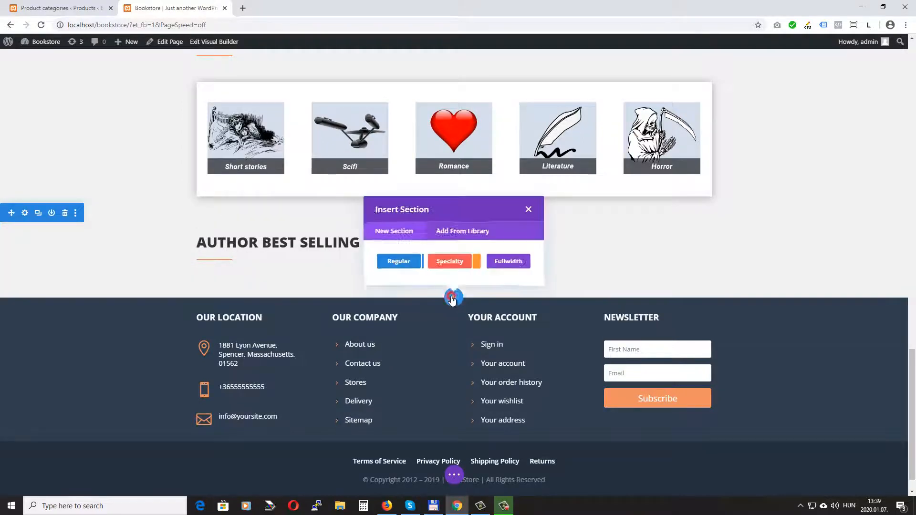
click(398, 265)
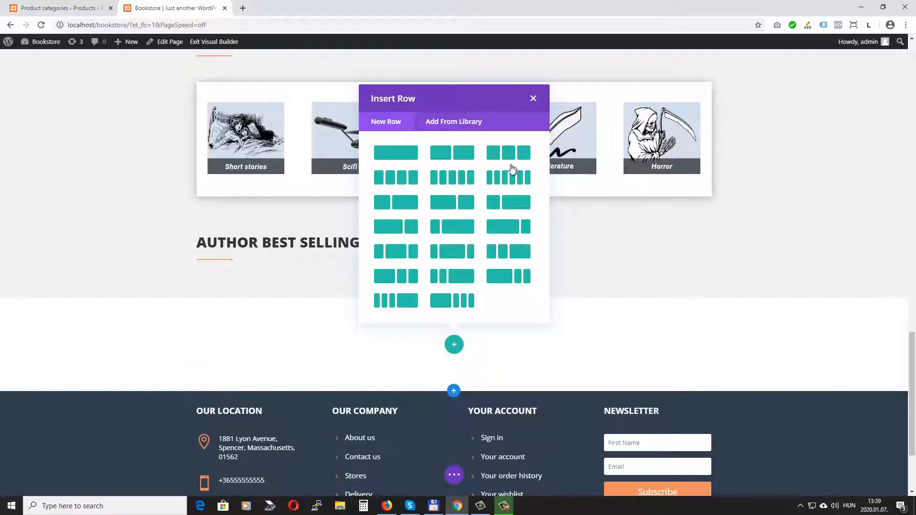
click(508, 252)
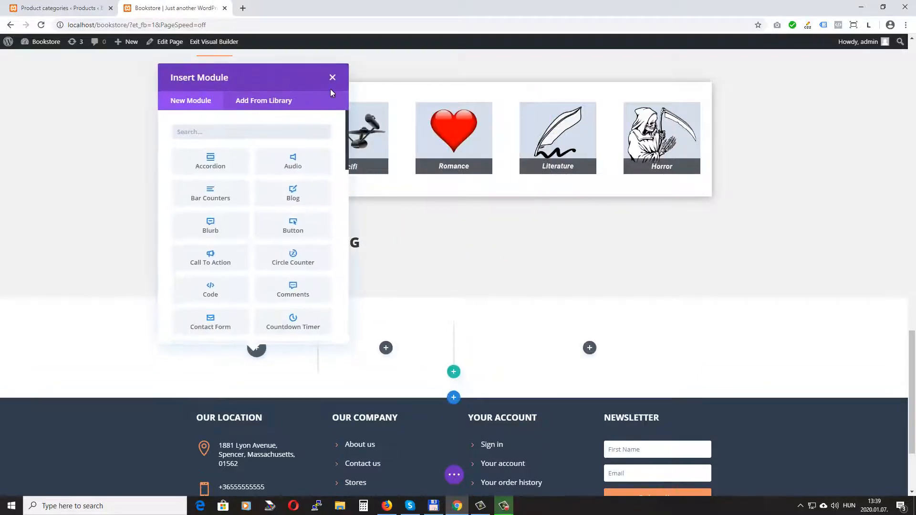
click(333, 77)
- Set the background color of the new three-column section to #f1f1f1
click(26, 305)
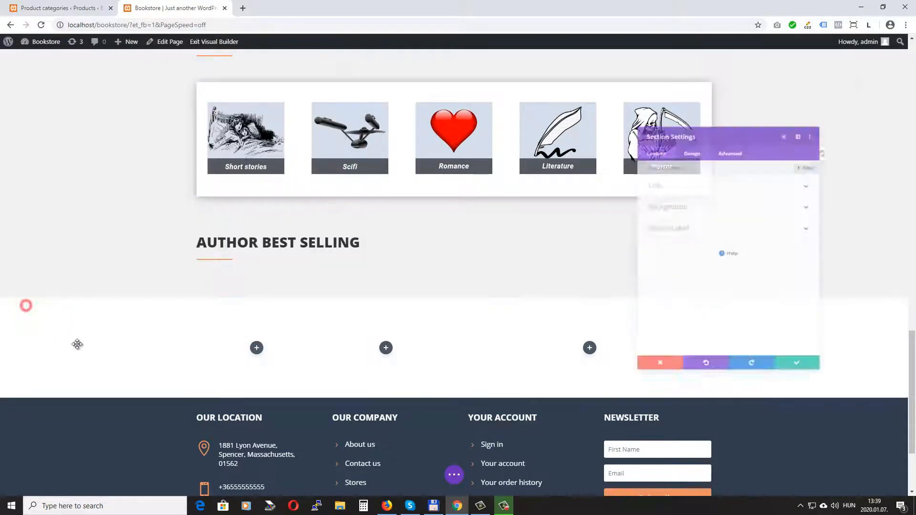
click(653, 193)
click(720, 234)
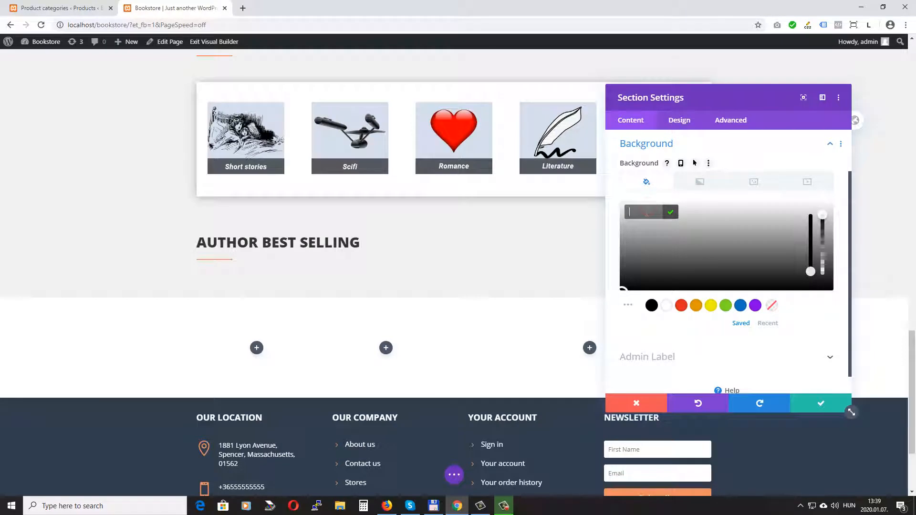
text(f)
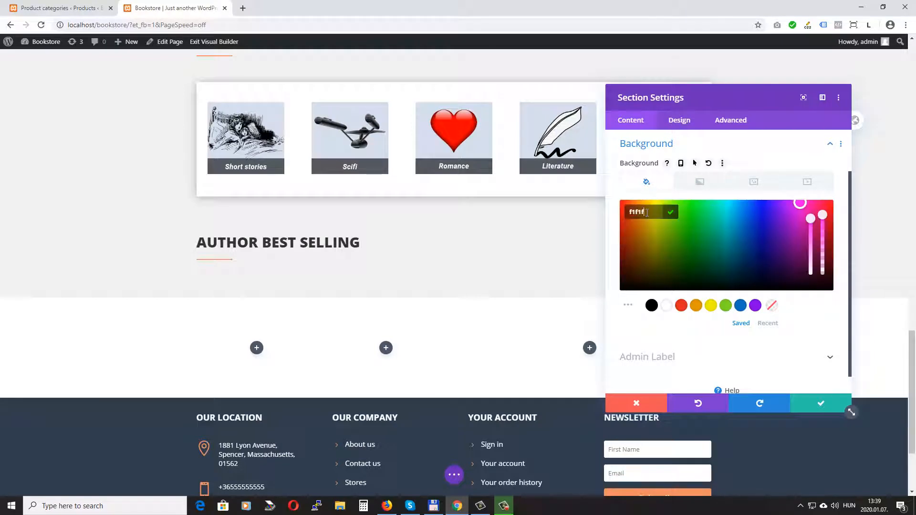
text(1f1)
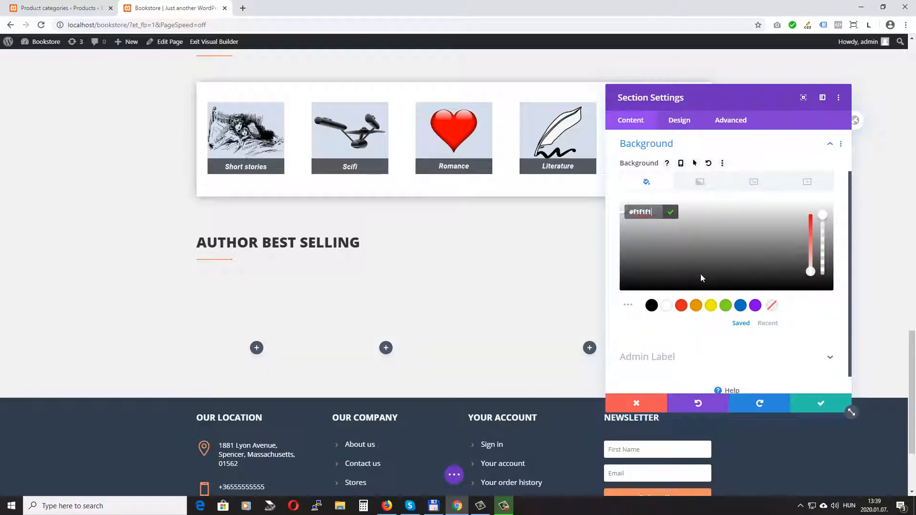
- Set the three-column section's top padding to 0px and save its settings
click(689, 120)
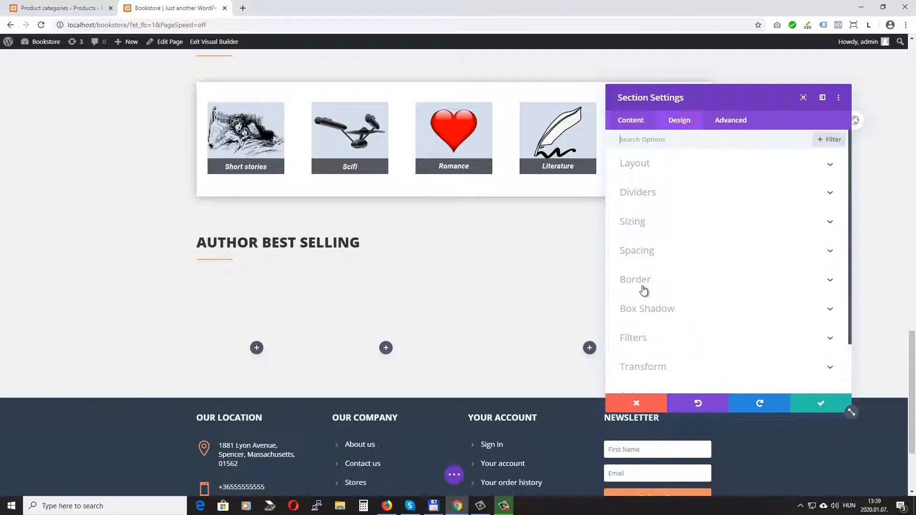
click(639, 251)
click(633, 224)
text(0px)
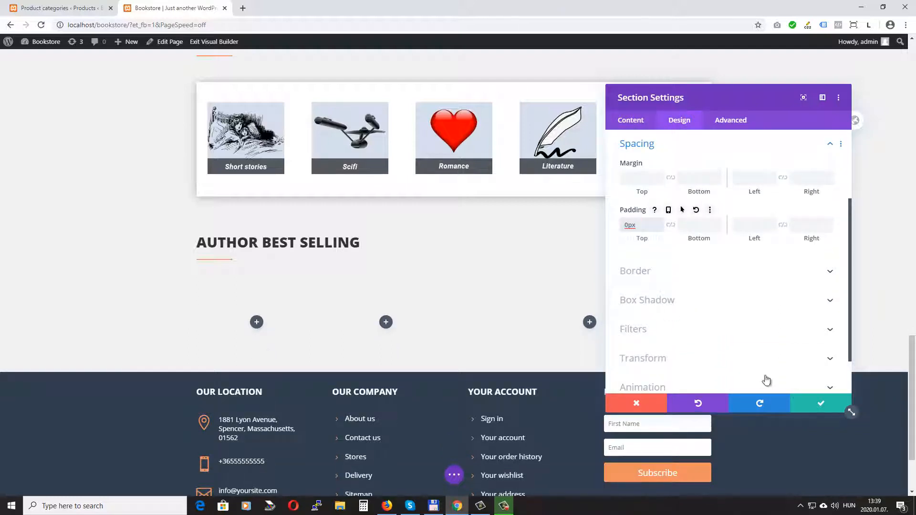
click(813, 405)
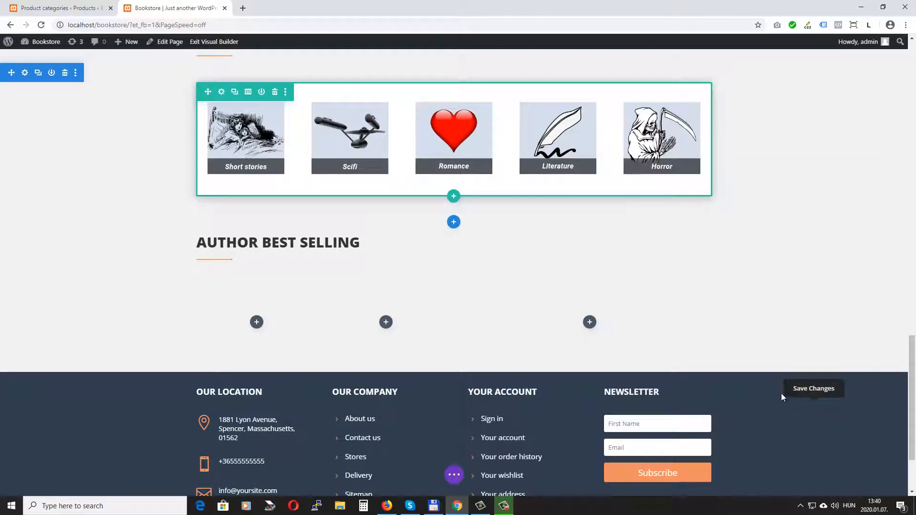
- Add a Text module reading "Stephen King" to the first column of the new row and format the text as Heading 3
click(257, 324)
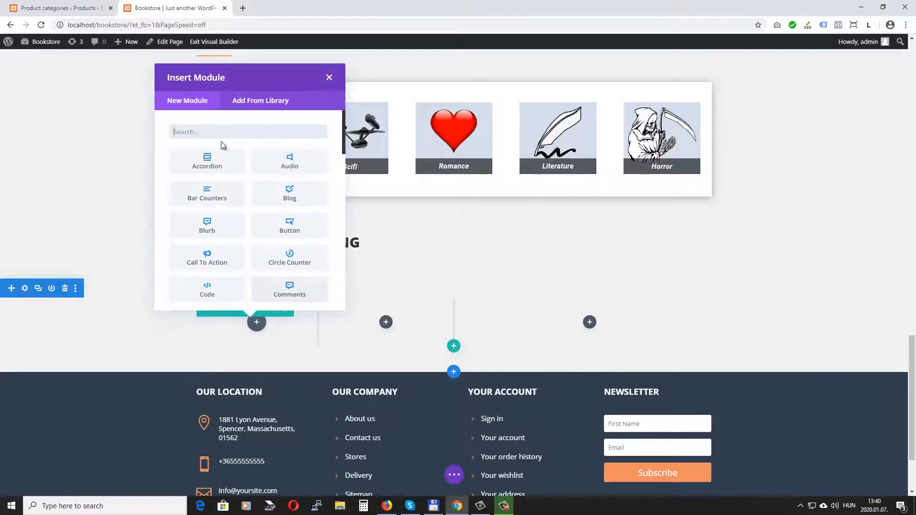
text(text)
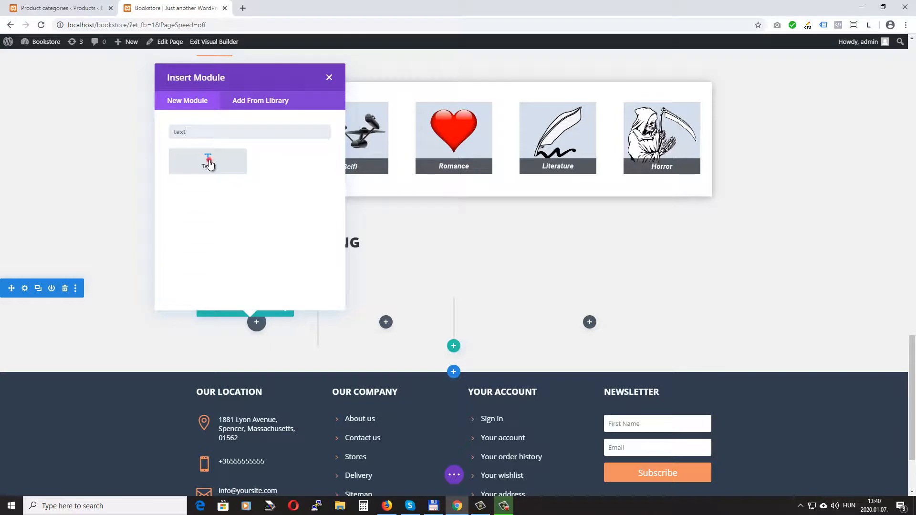
click(206, 160)
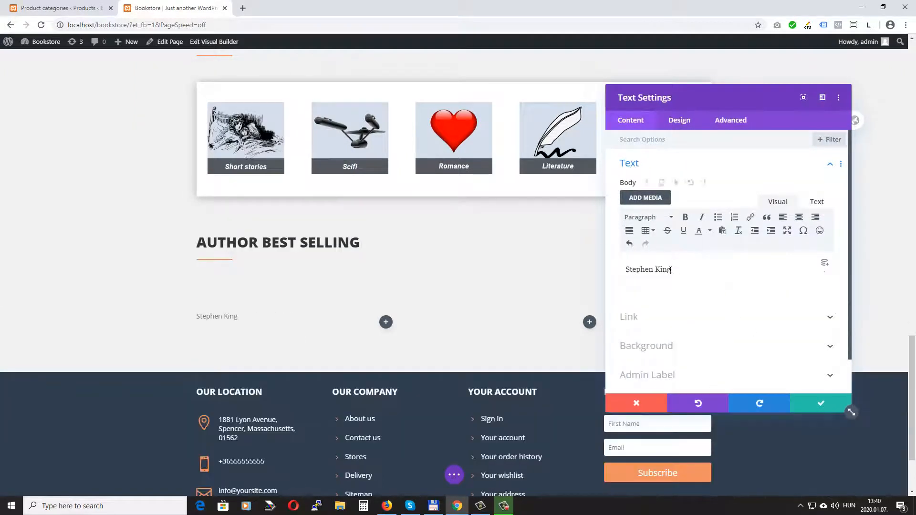
drag(685, 268, 614, 268)
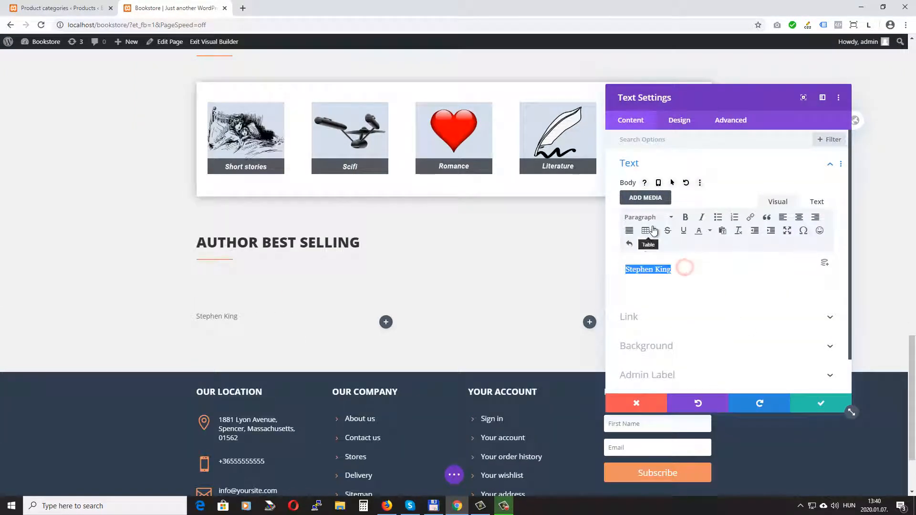
click(654, 218)
click(661, 293)
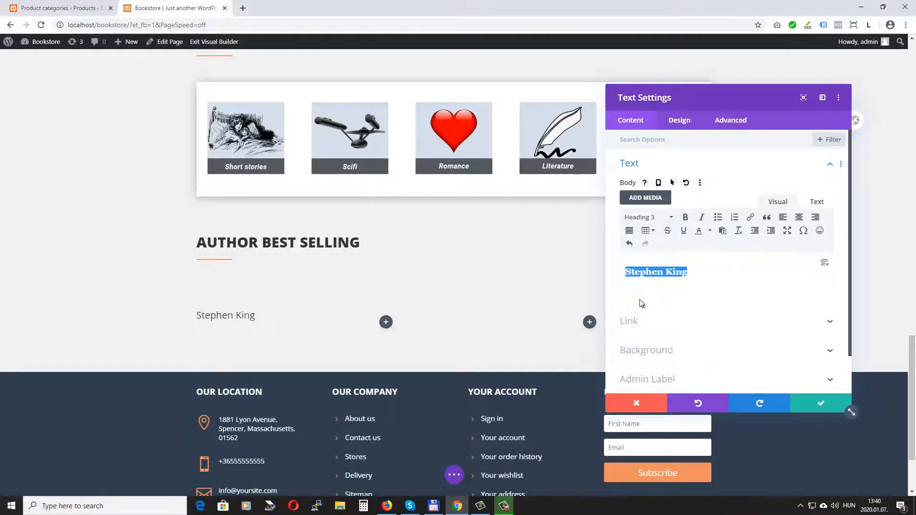
- Set the Heading 3 text size of the Stephen King text module to 25px
click(680, 119)
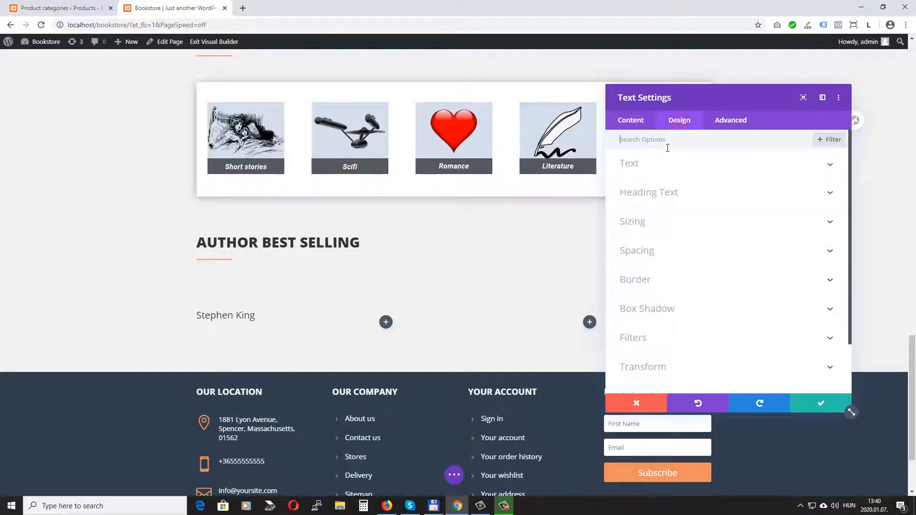
click(683, 194)
click(710, 169)
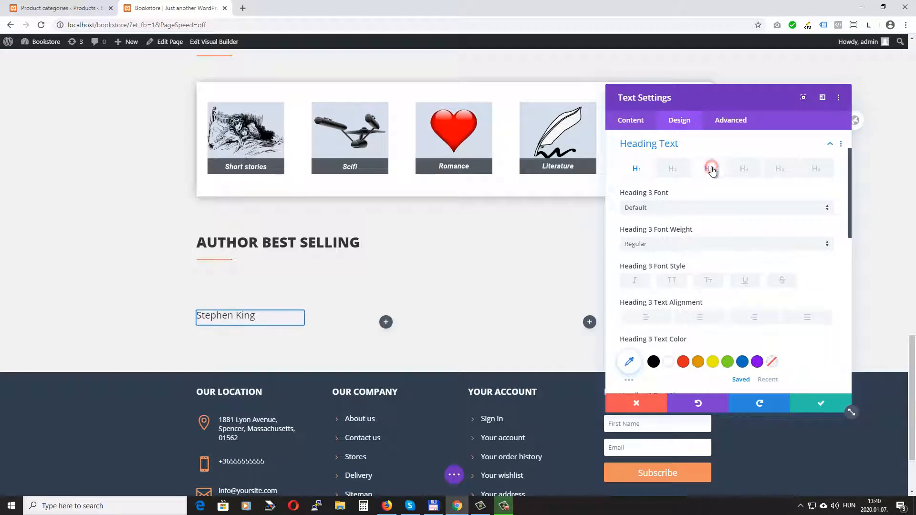
scroll(710, 243, down, 2)
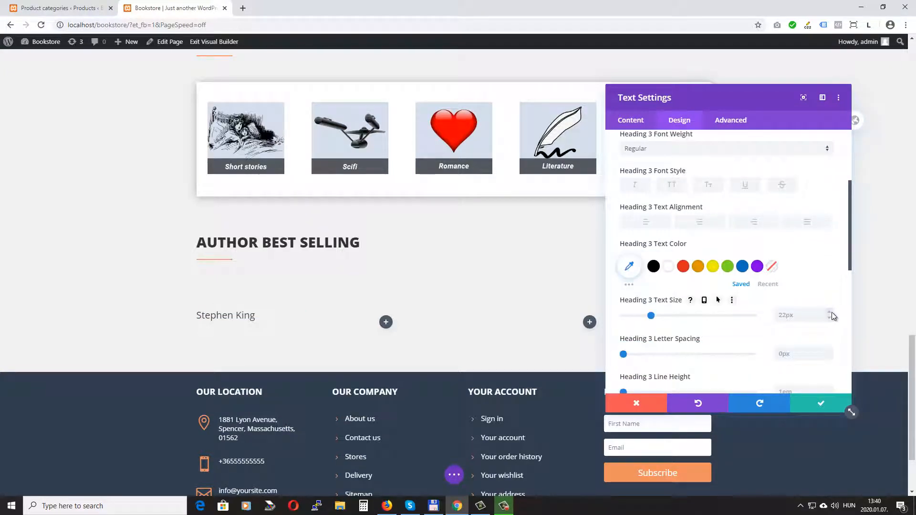
click(830, 311)
click(830, 311)
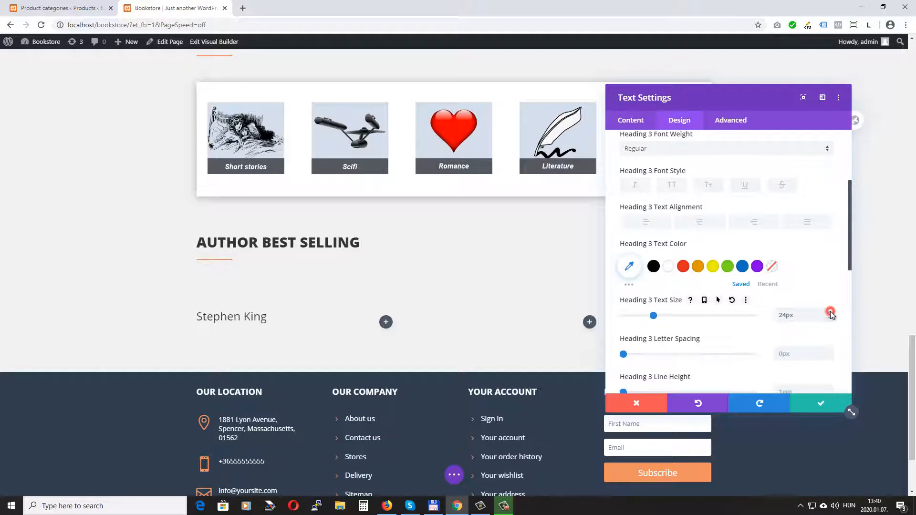
click(830, 312)
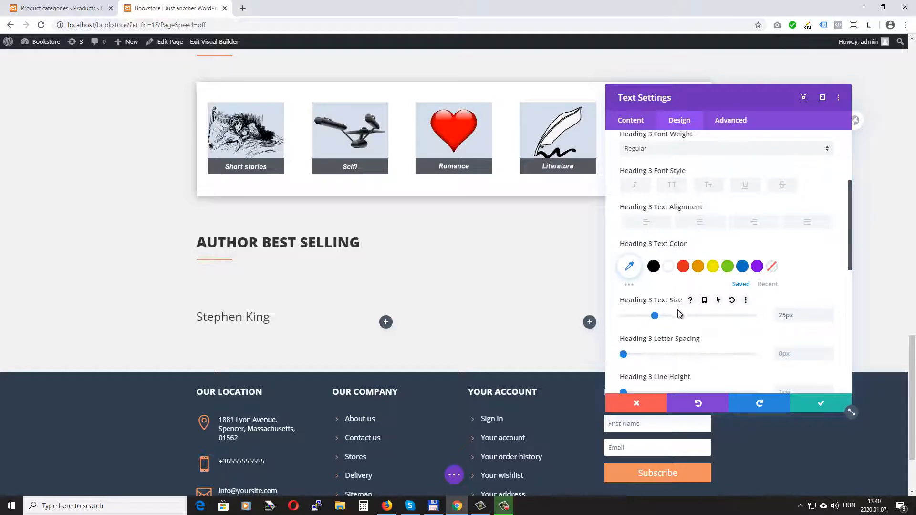
- Set the Heading 3 font weight of the Stephen King text to Bold and save the module
scroll(687, 276, up, 1)
click(646, 197)
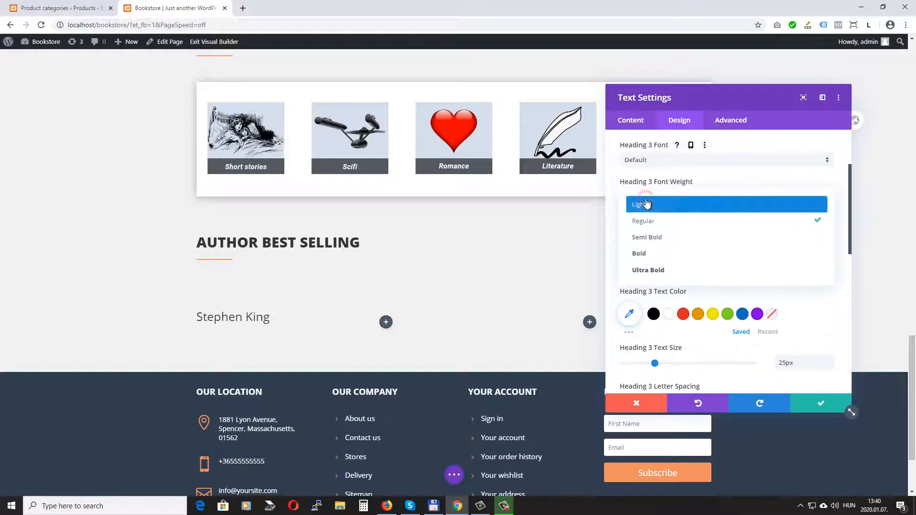
click(651, 238)
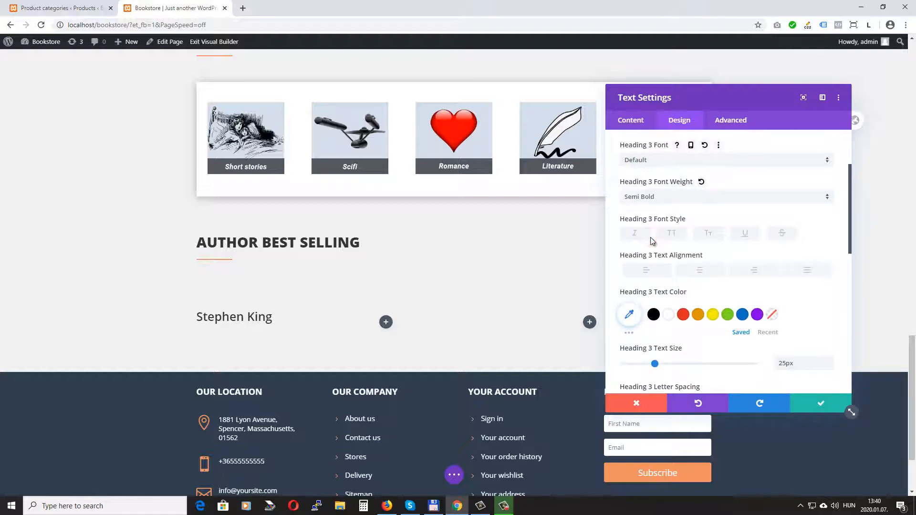
click(650, 197)
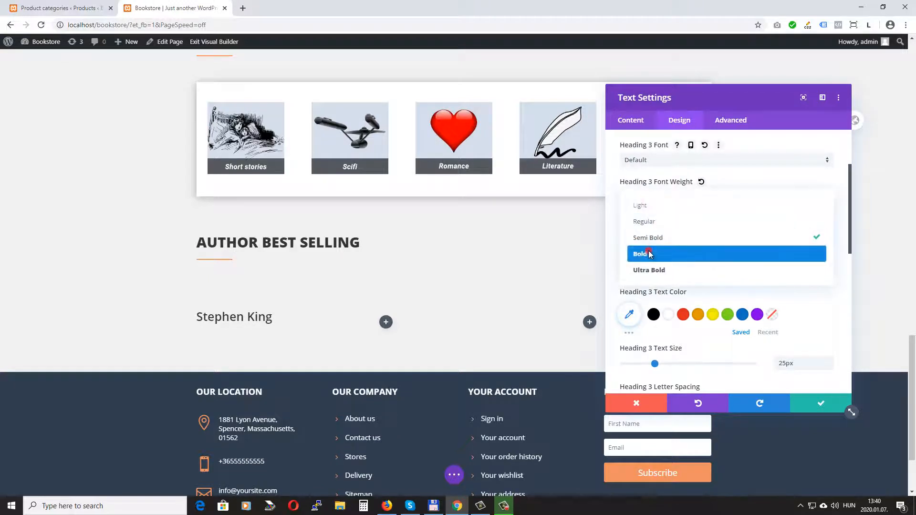
click(642, 253)
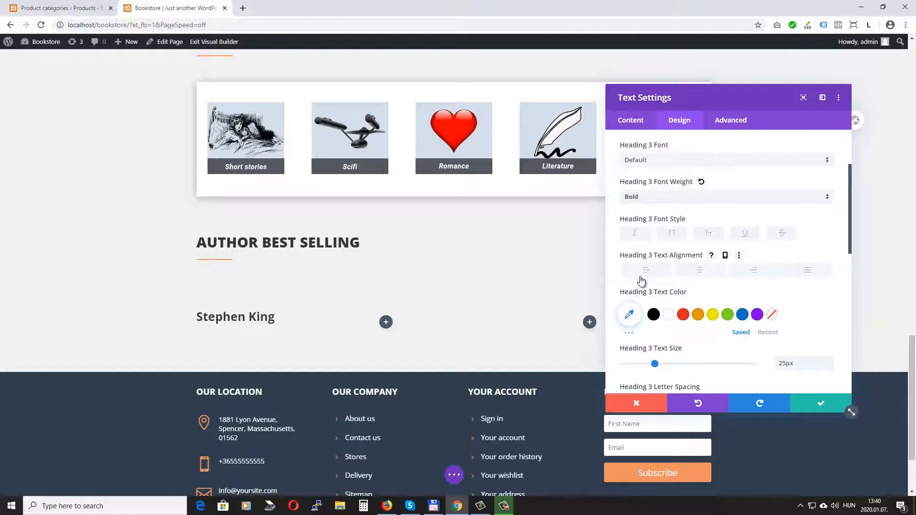
click(817, 404)
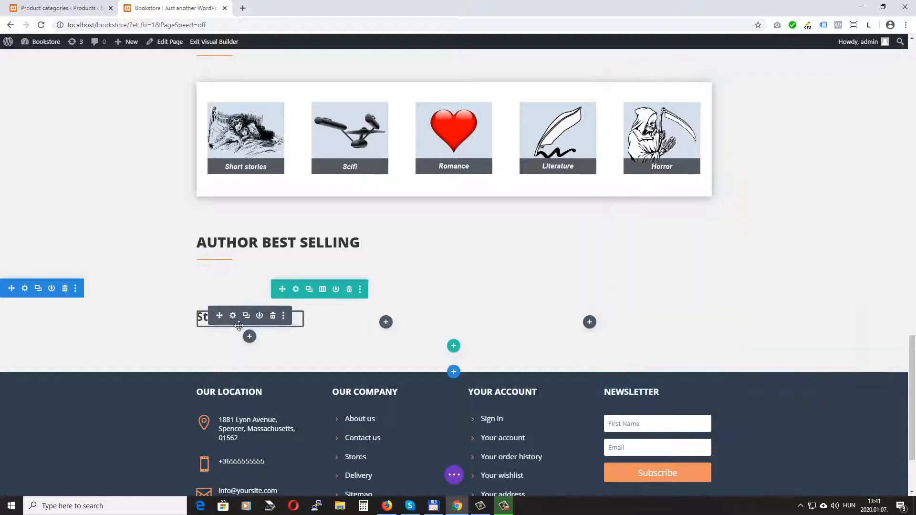
- Add a Text module under Stephen King blockquoting "The place where you made your stand never mattered. Only that you were there... and still on your feet."
click(249, 338)
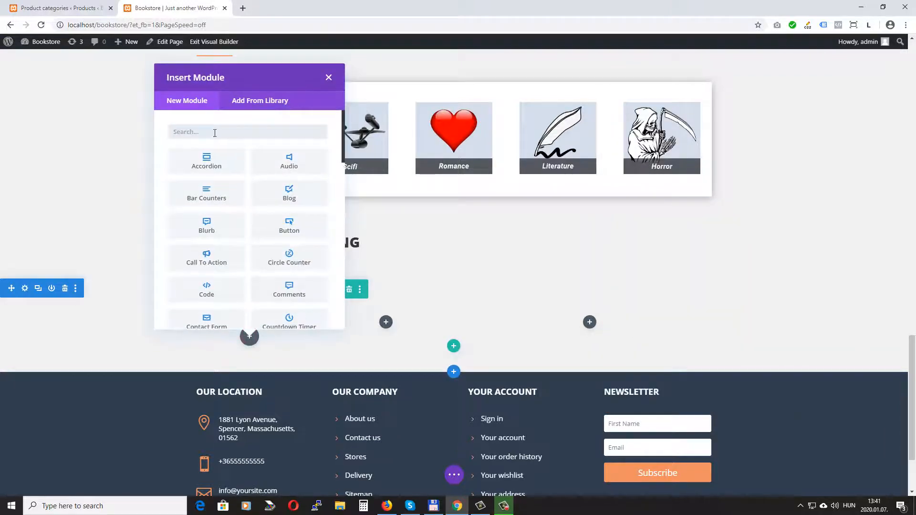
text(text)
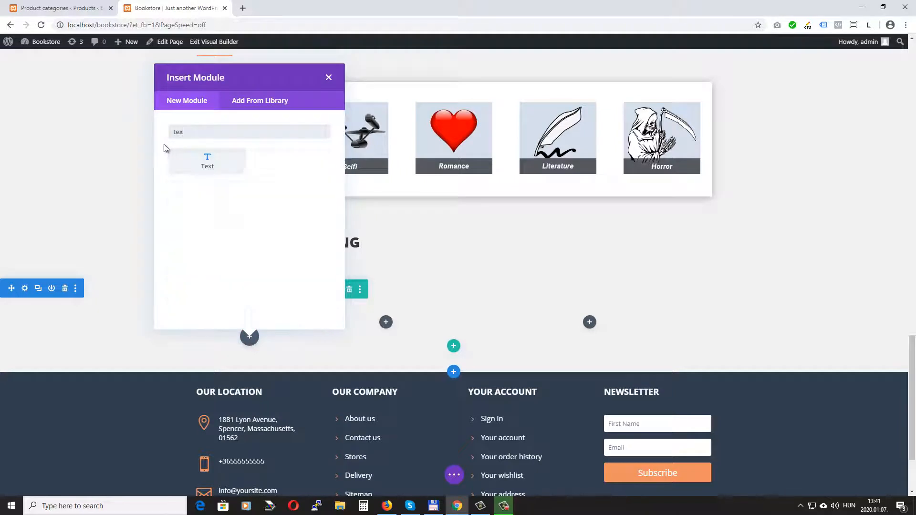
click(205, 167)
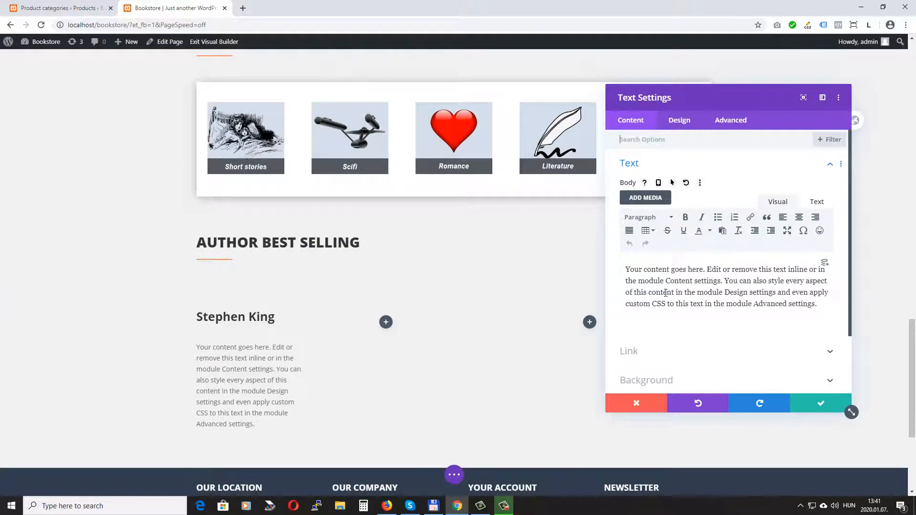
click(816, 201)
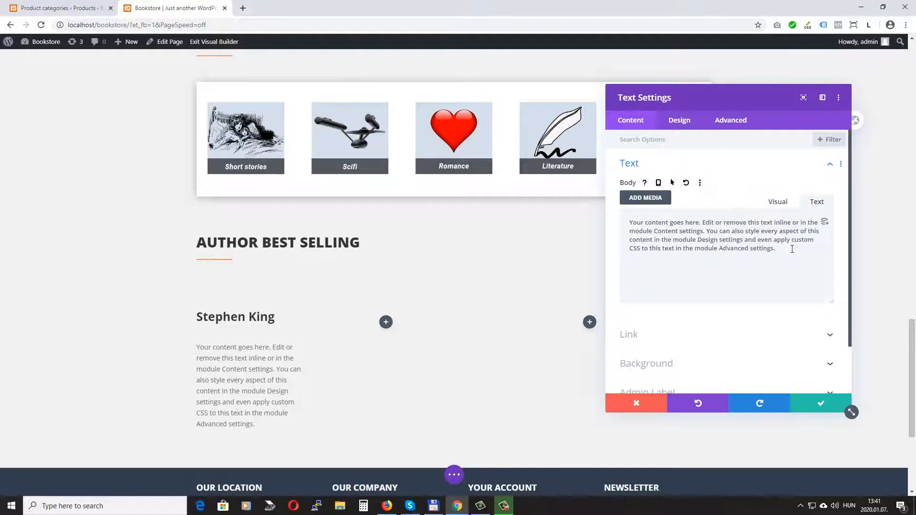
drag(754, 250, 539, 207)
text(<blockquote> <p>"The place where you made your stand never mattered. Only that you were there... and still on your feet."</p> </blockquote>)
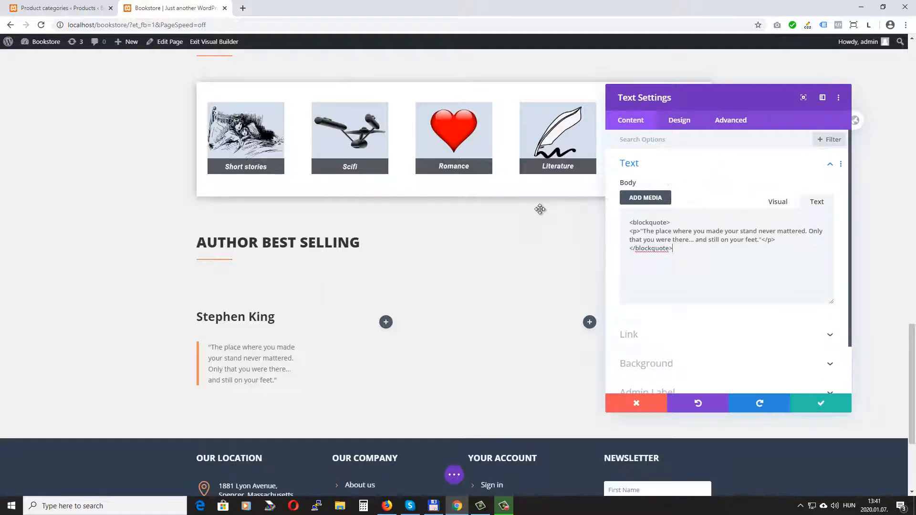
double_click(635, 223)
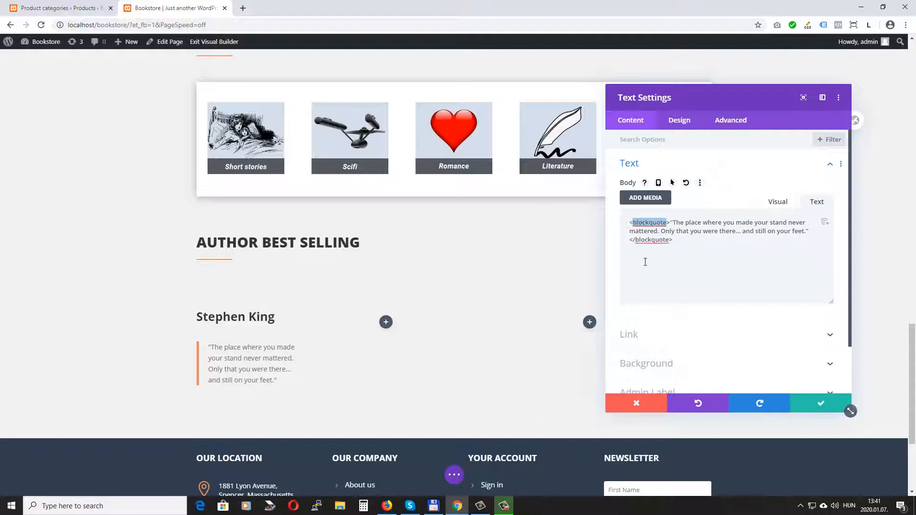
- Set the font style of the quote's text to italic and save the module
click(679, 121)
click(651, 161)
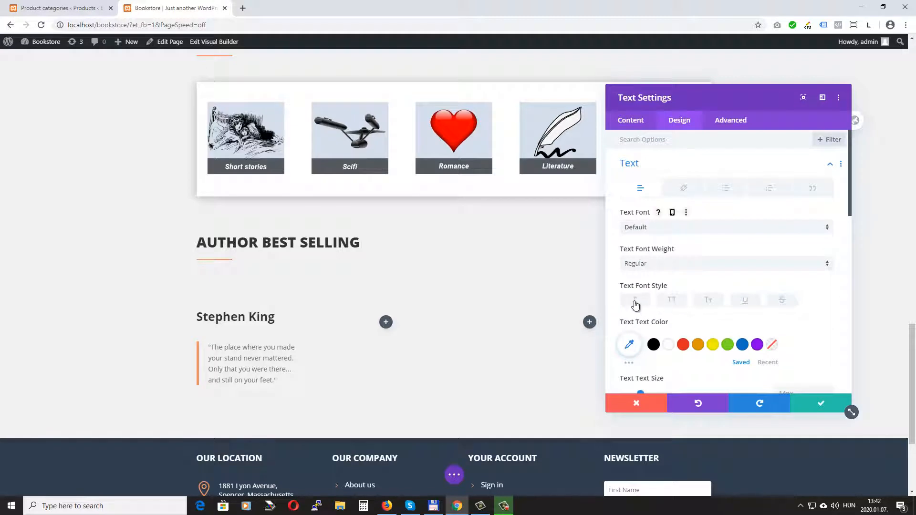
click(634, 300)
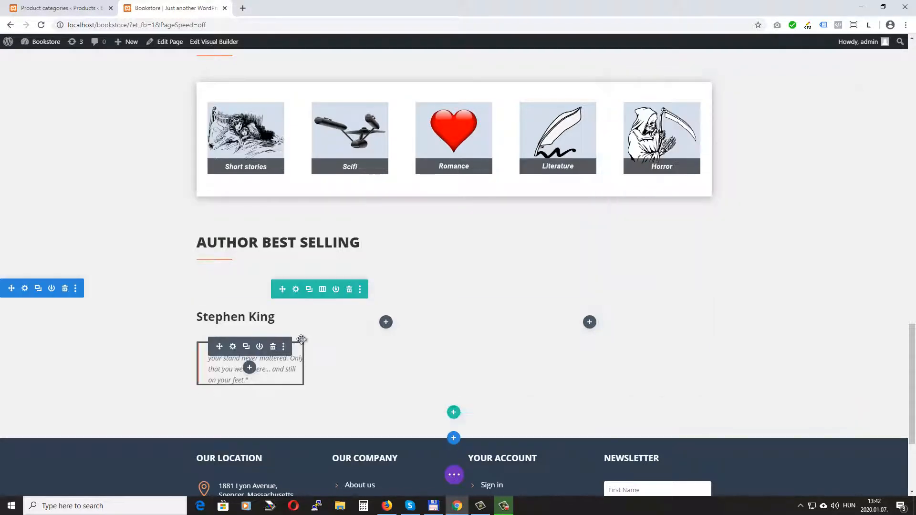
- Add a Social Media Follow module below the Stephen King quote in the first column
scroll(306, 329, down, 1)
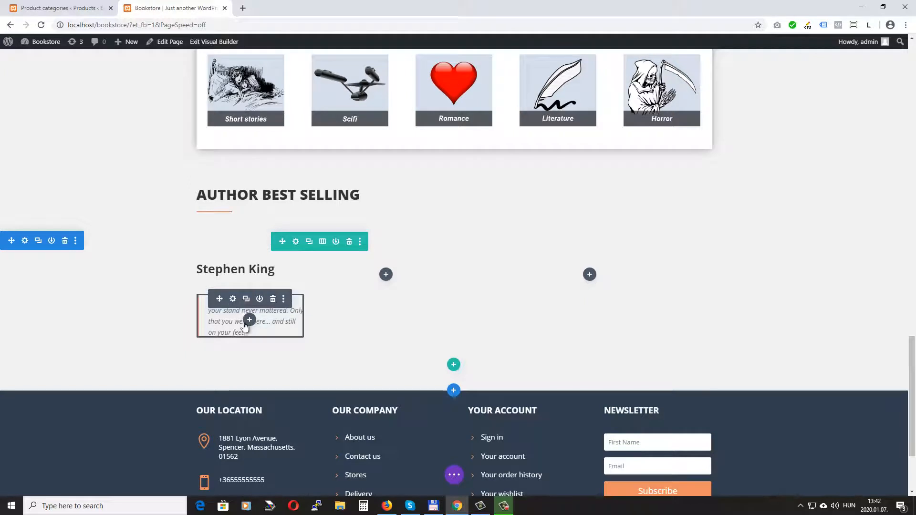
click(248, 320)
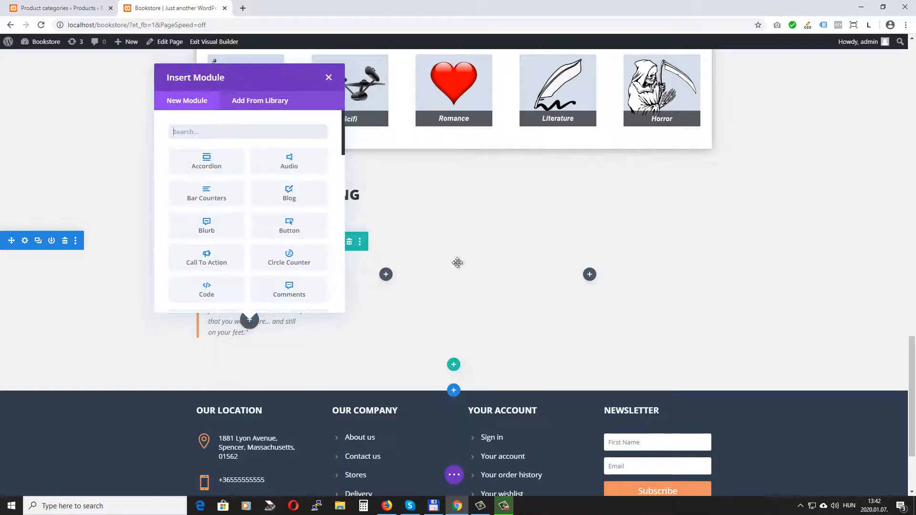
text(s)
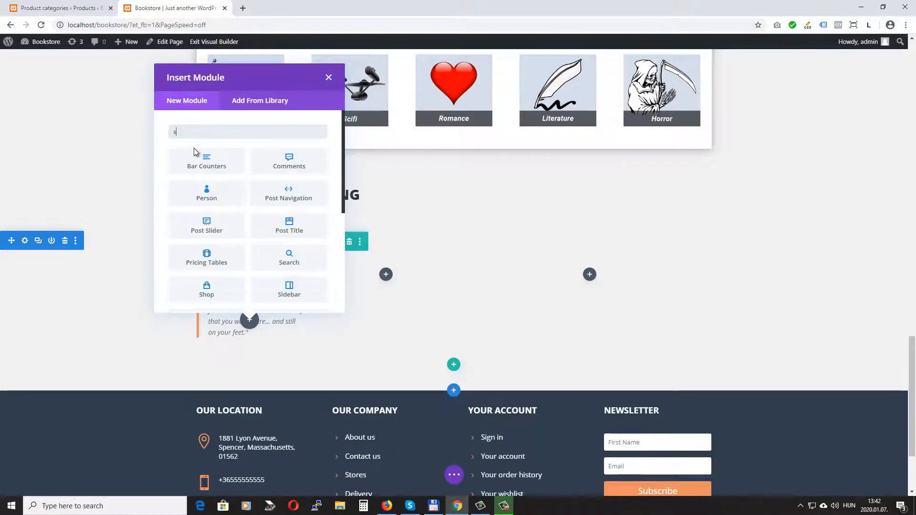
text(oc)
click(210, 160)
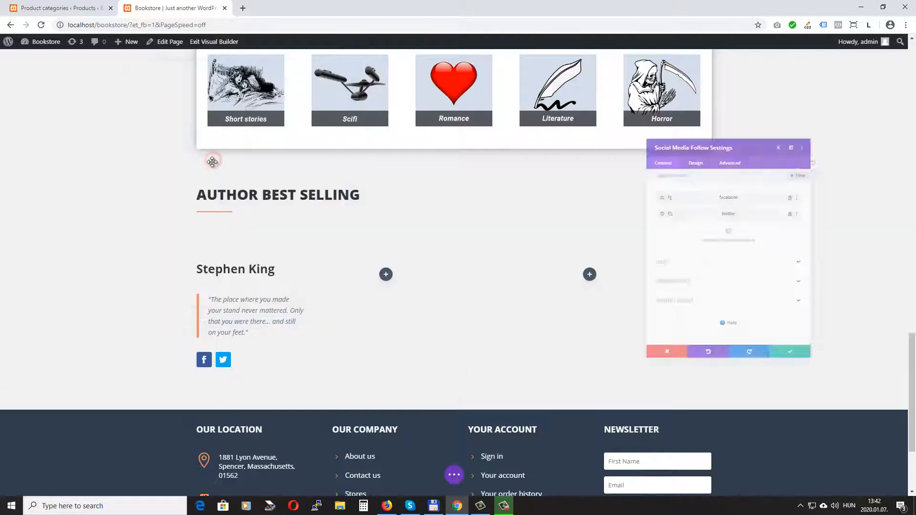
- Add a third network to the Social Media Follow module, set it to Instagram, and close its settings
click(727, 222)
click(680, 198)
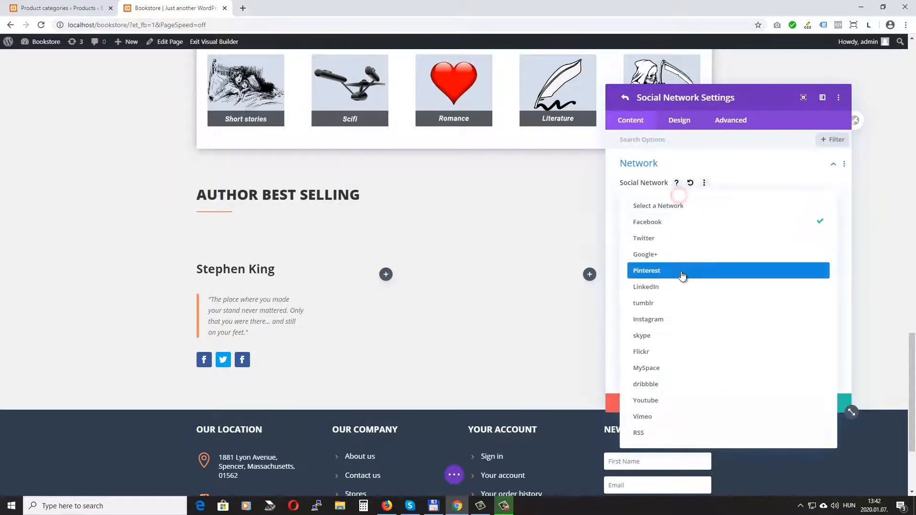
click(669, 319)
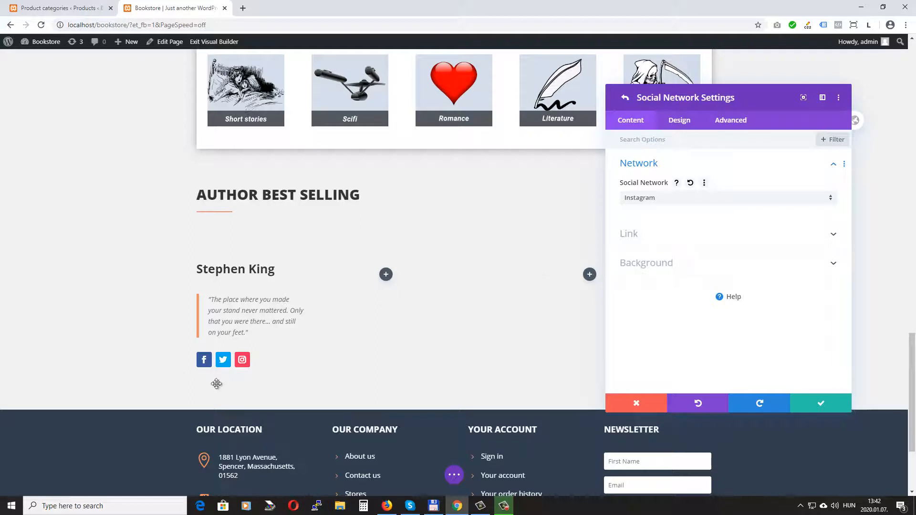
click(663, 235)
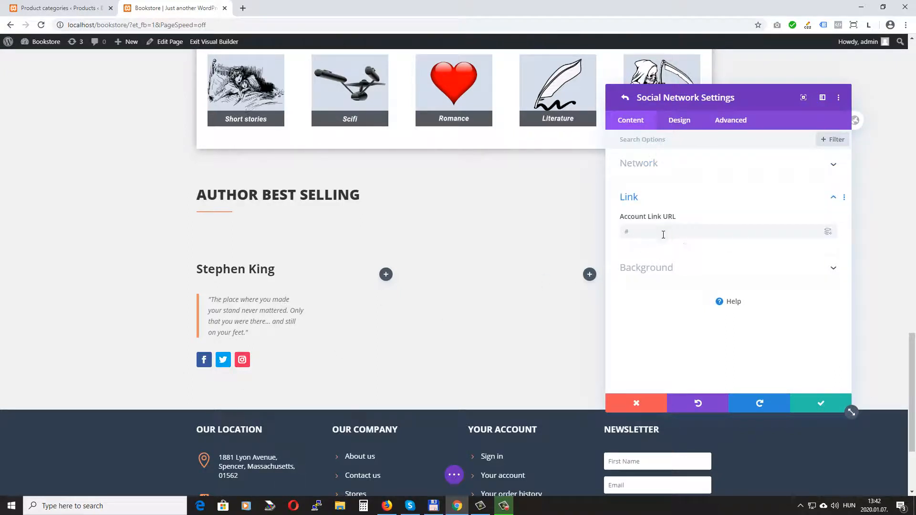
click(652, 193)
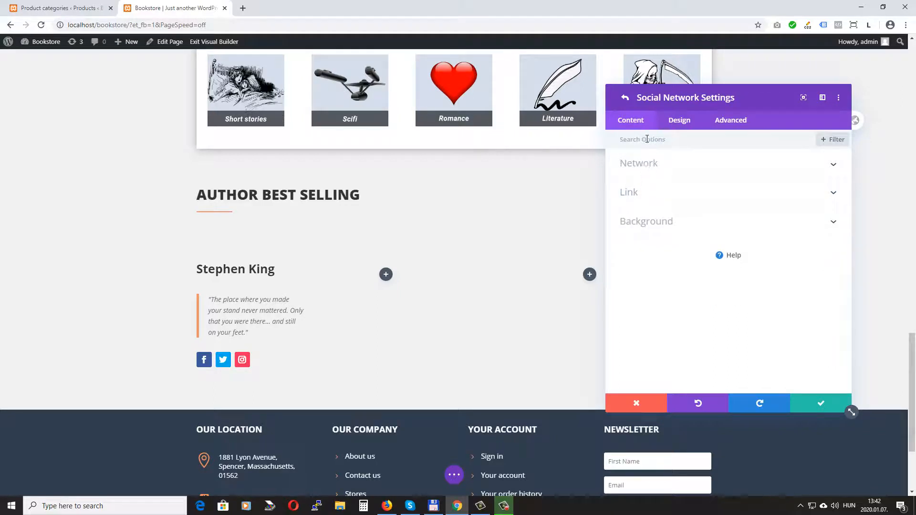
click(687, 128)
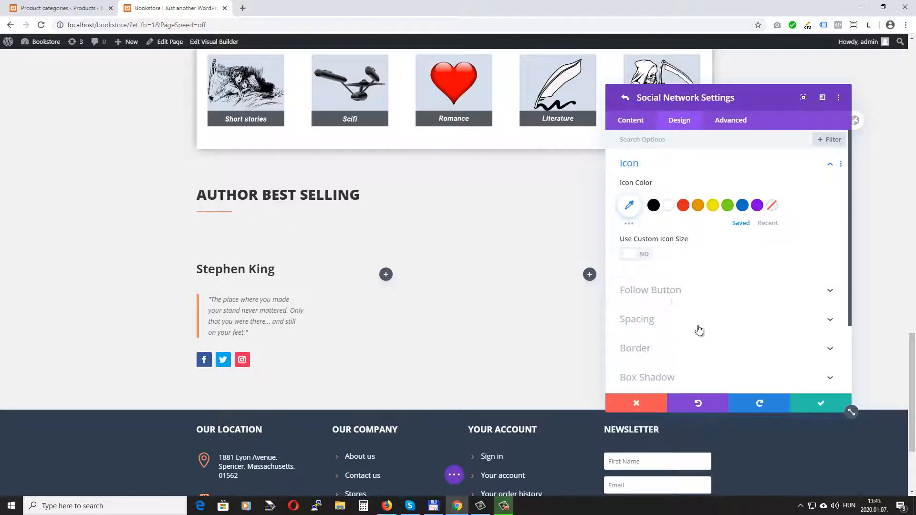
key(Escape)
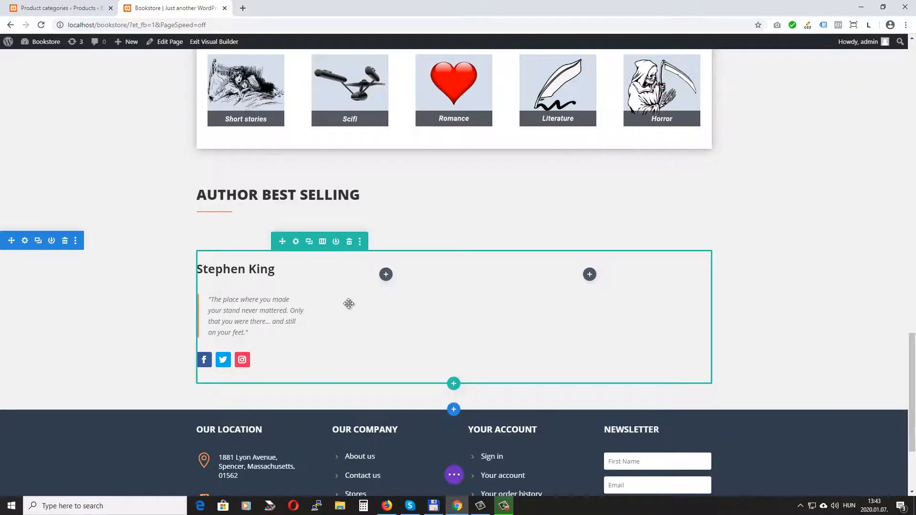
- Add an Image module to the second column and upload king.png as its image at full size
click(386, 275)
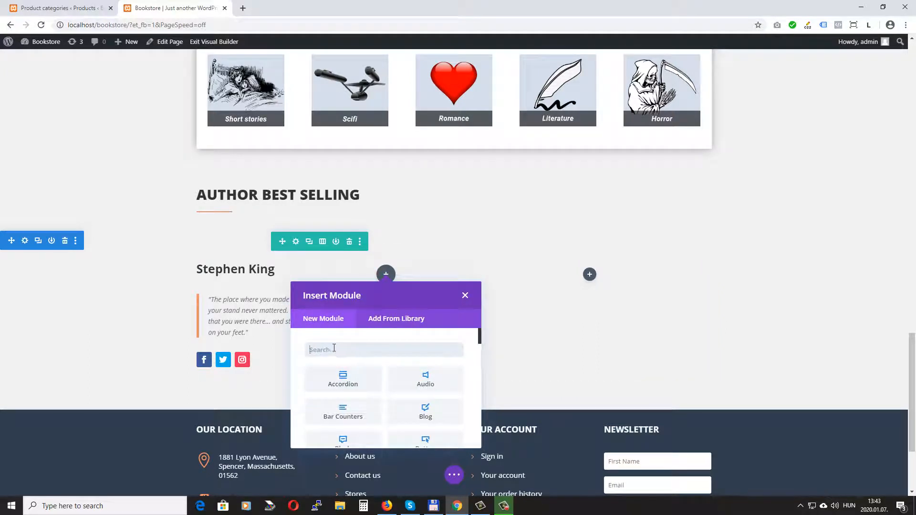
text(im)
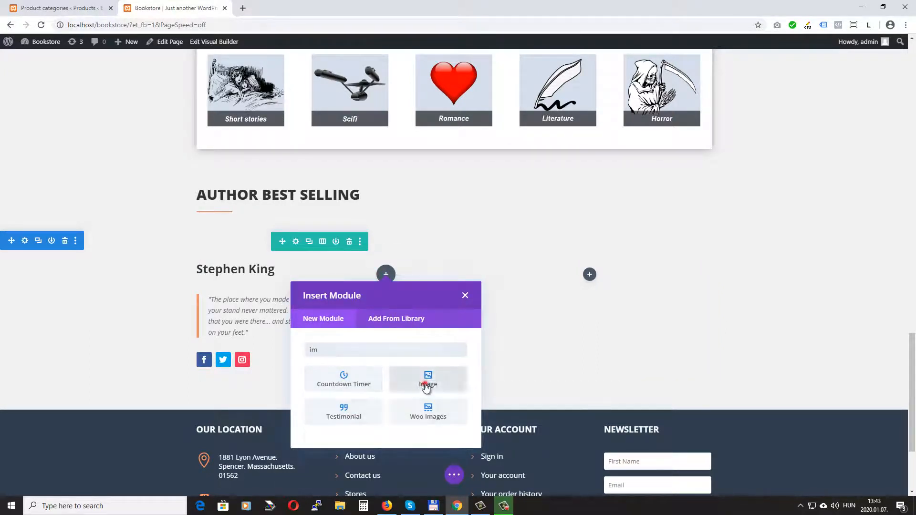
click(426, 384)
click(732, 237)
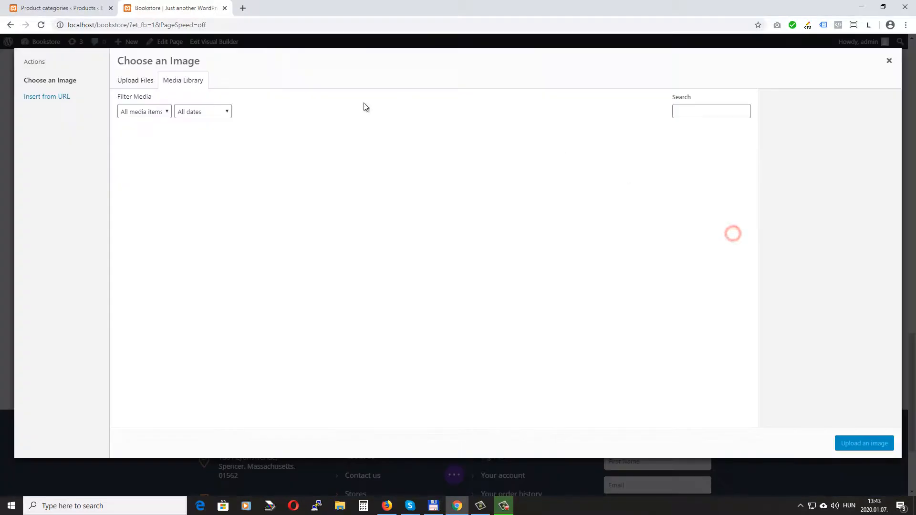
click(135, 80)
click(513, 250)
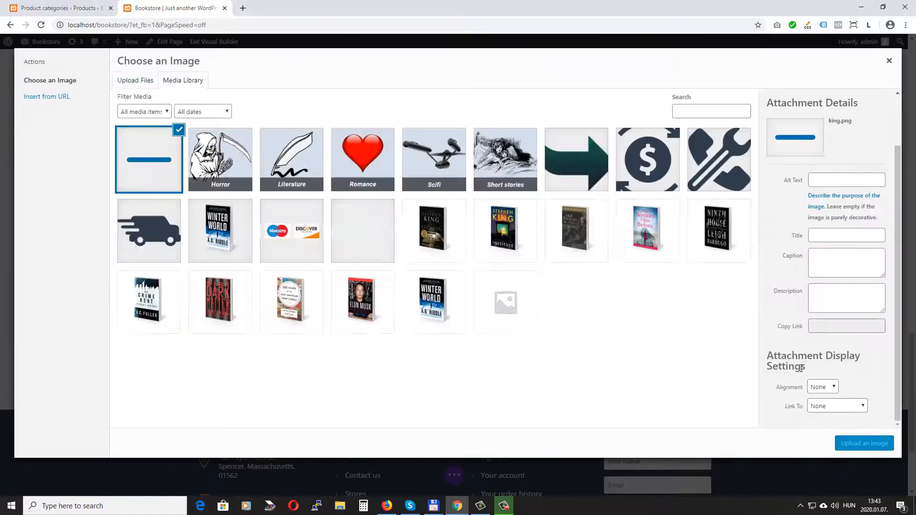
scroll(800, 358, down, 2)
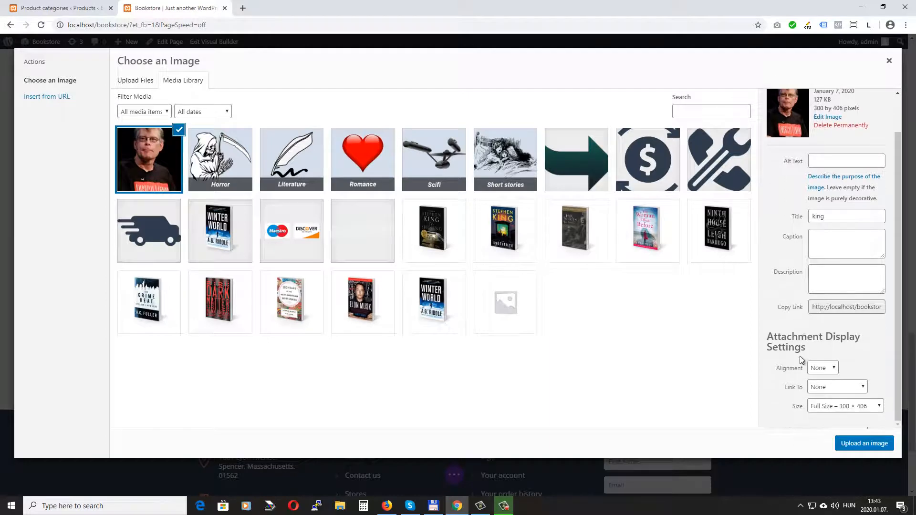
click(855, 443)
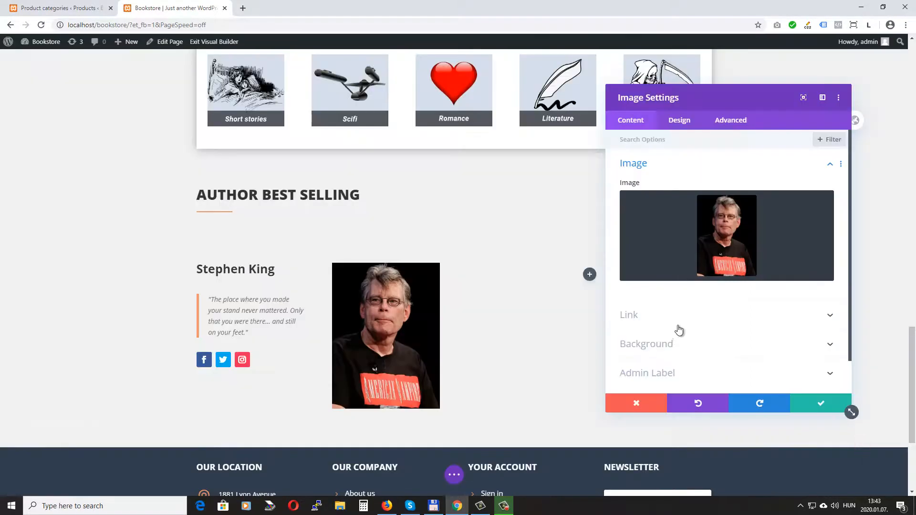
- Apply the solid box shadow preset offset to the lower right to the Stephen King image
click(679, 122)
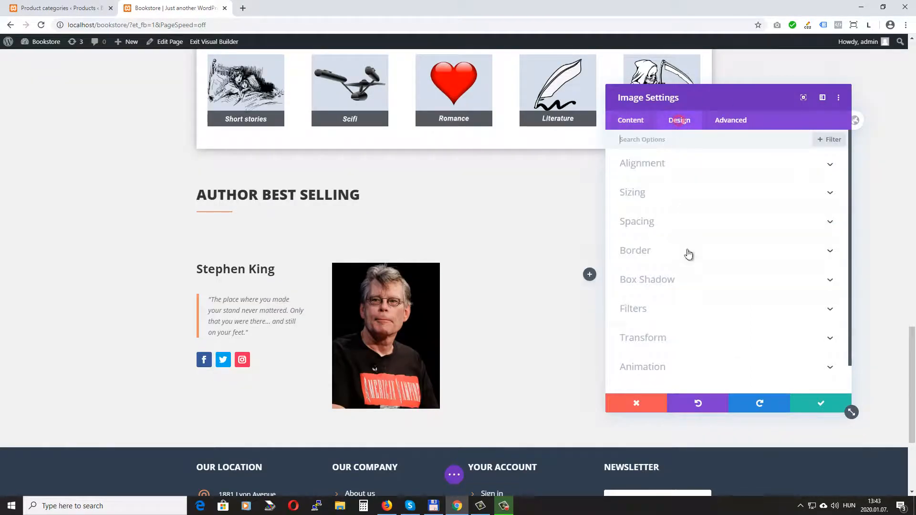
scroll(732, 247, down, 1)
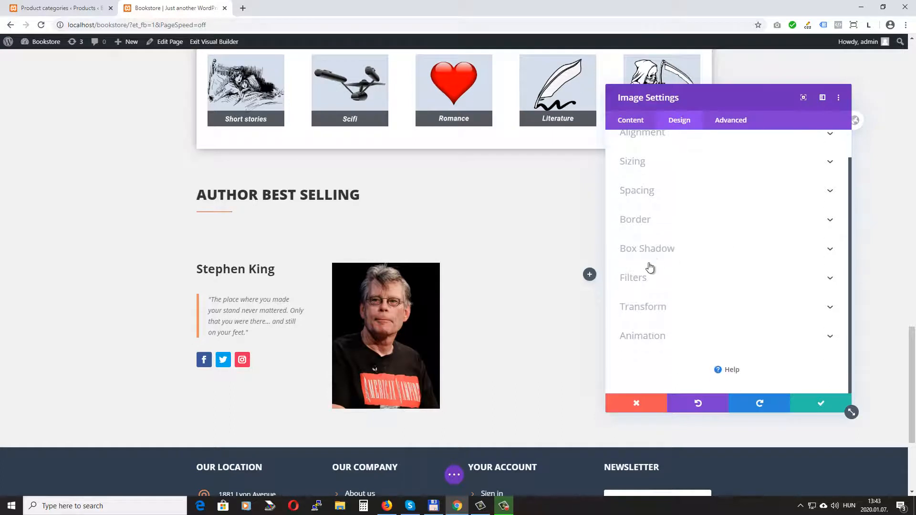
click(679, 249)
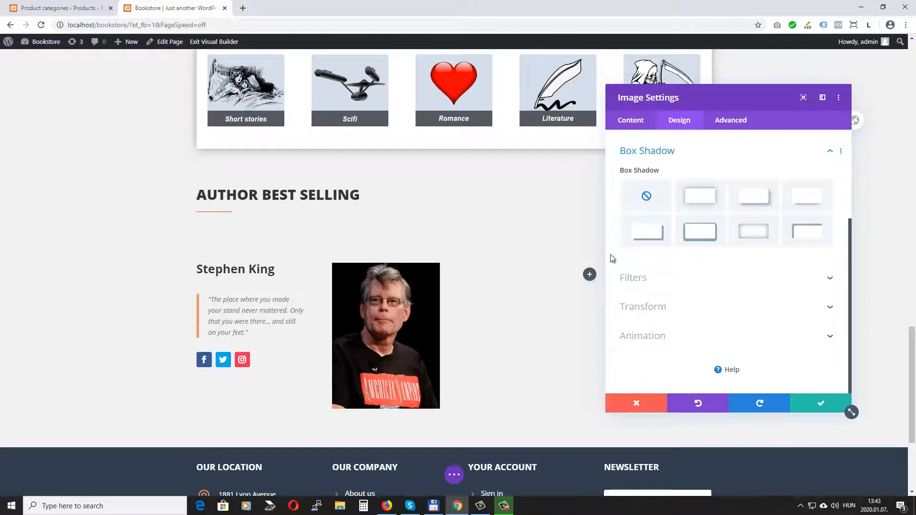
click(649, 233)
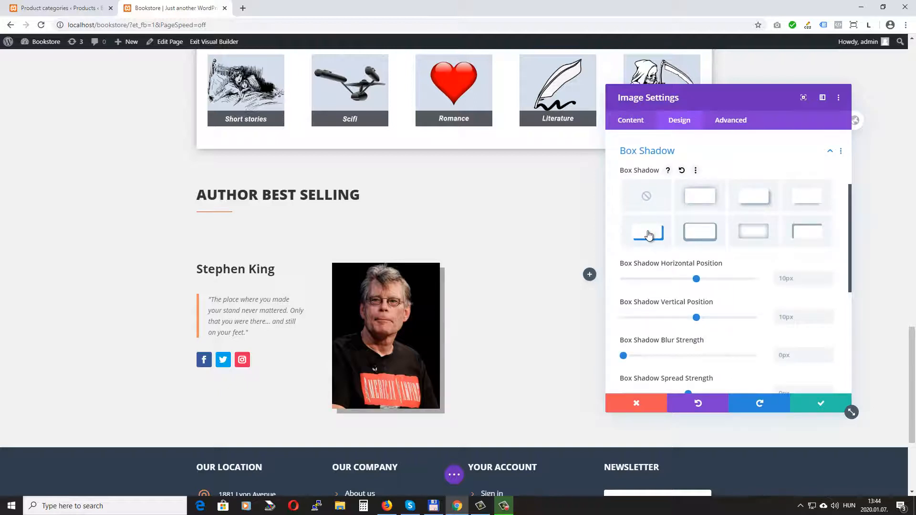
- Lighten the image's shadow color to rgba(0,0,0,0.11) and save the Image module
scroll(649, 234, down, 3)
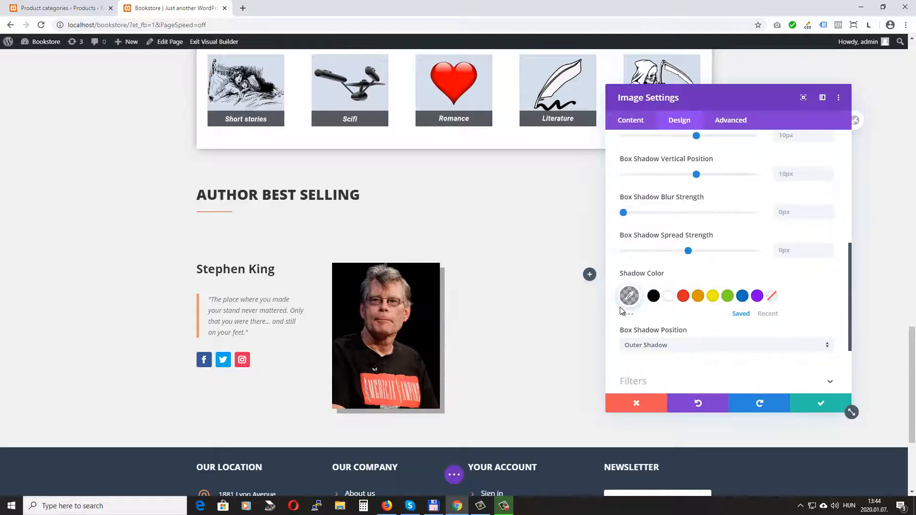
click(629, 296)
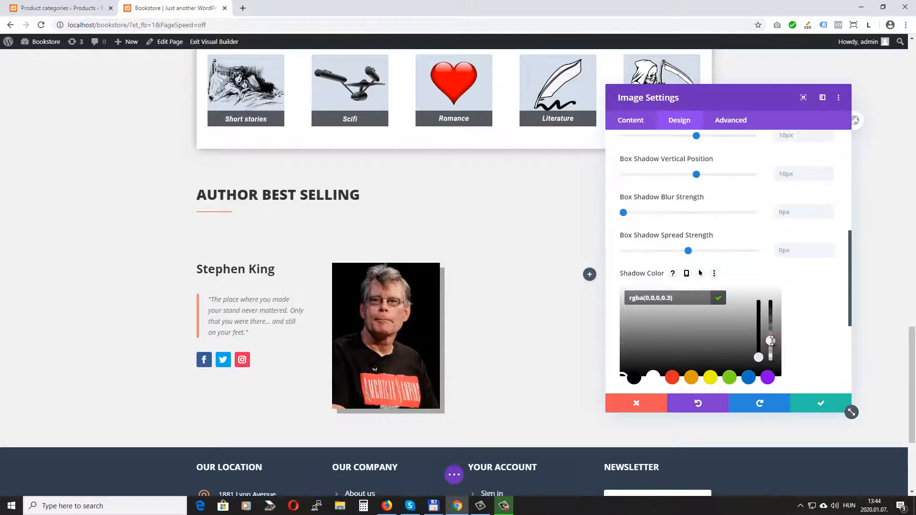
drag(772, 343, 773, 357)
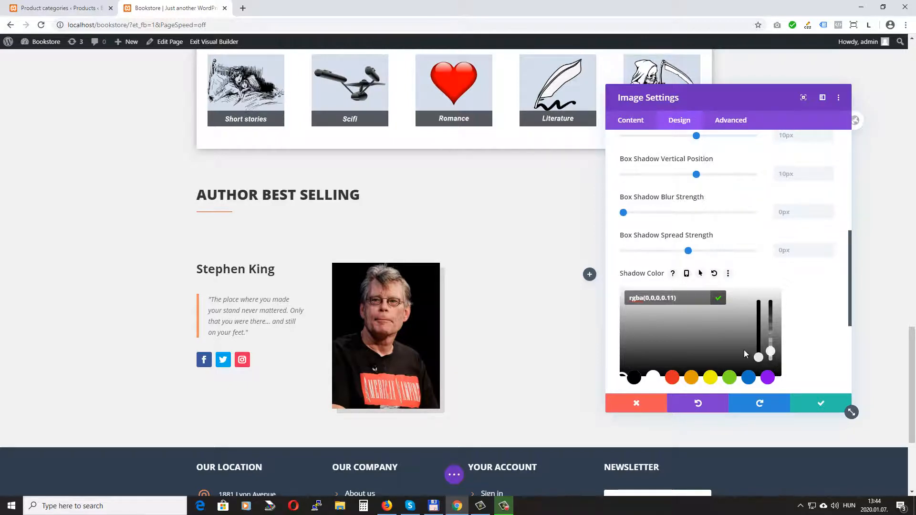
click(820, 403)
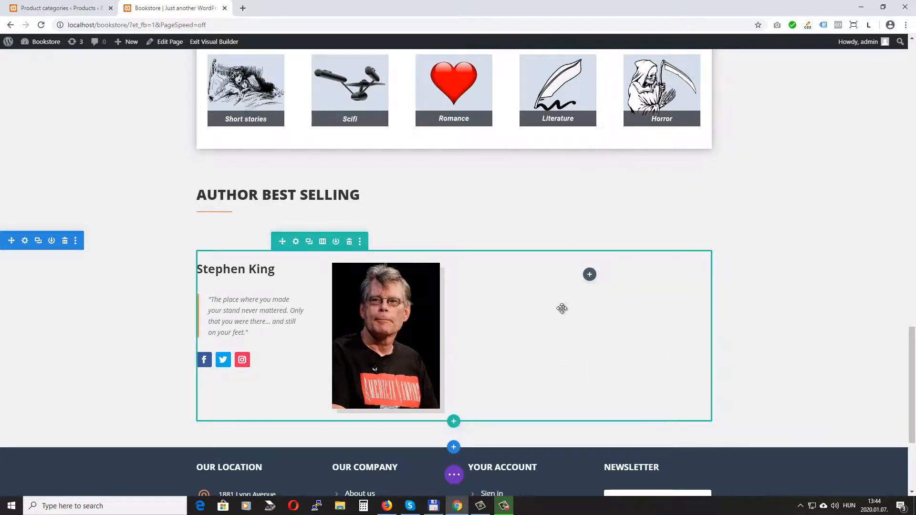
- Add a Shop module to the empty third column and set its product view type to Product Category
click(589, 276)
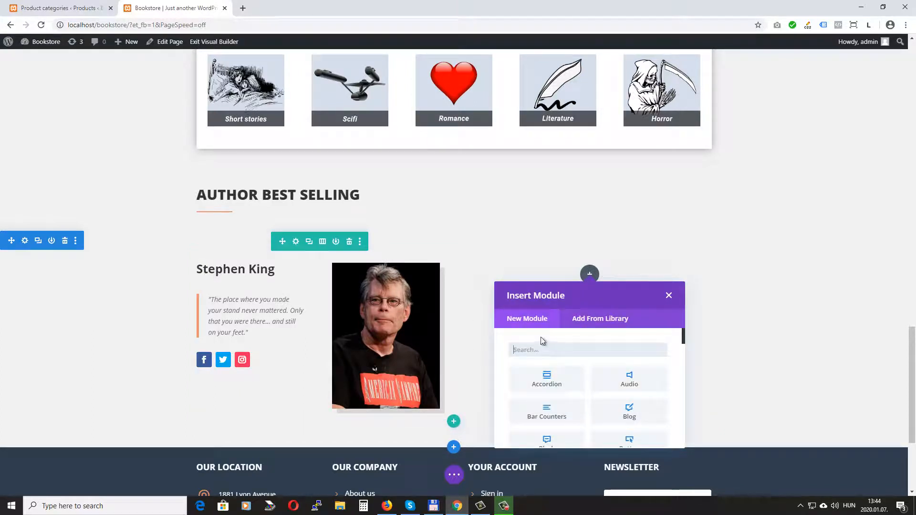
text(shop)
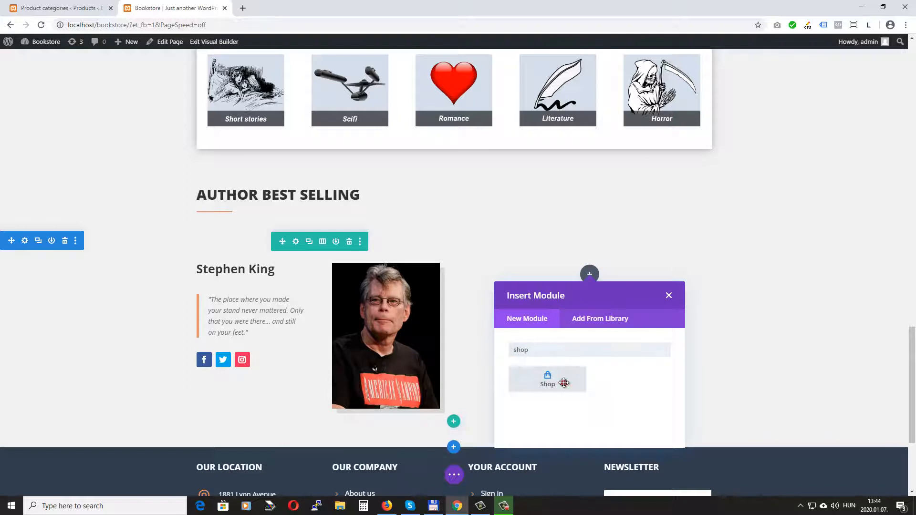
click(548, 379)
click(672, 199)
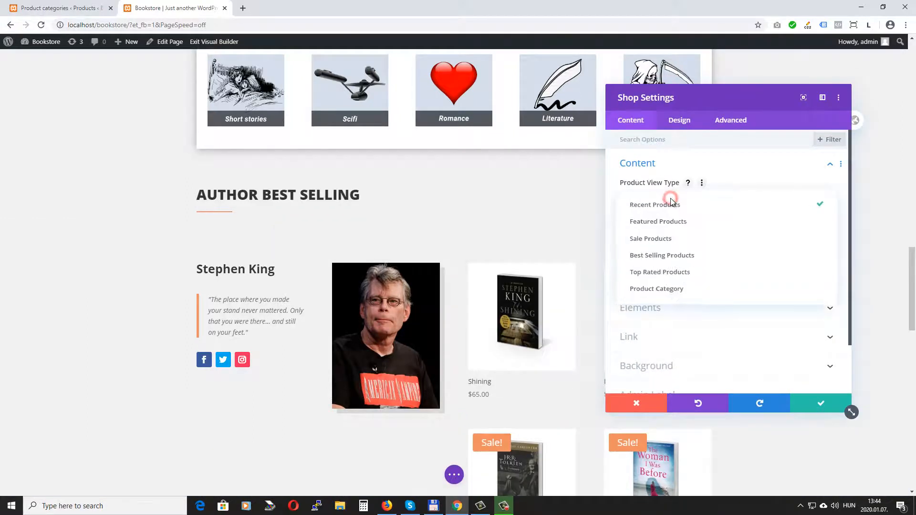
click(658, 287)
- Include only the Stephen King category in the Shop module, limit the product count to 2, and save the module
scroll(713, 279, down, 2)
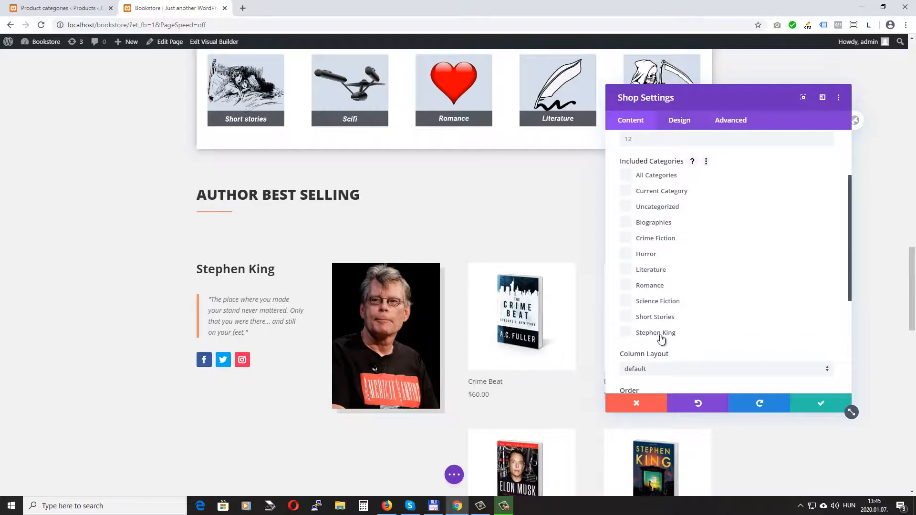
click(625, 332)
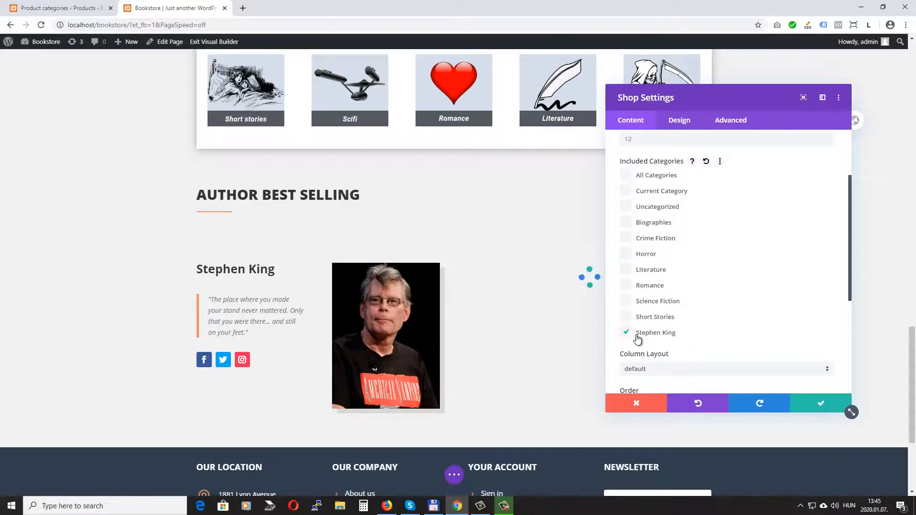
scroll(701, 323, up, 2)
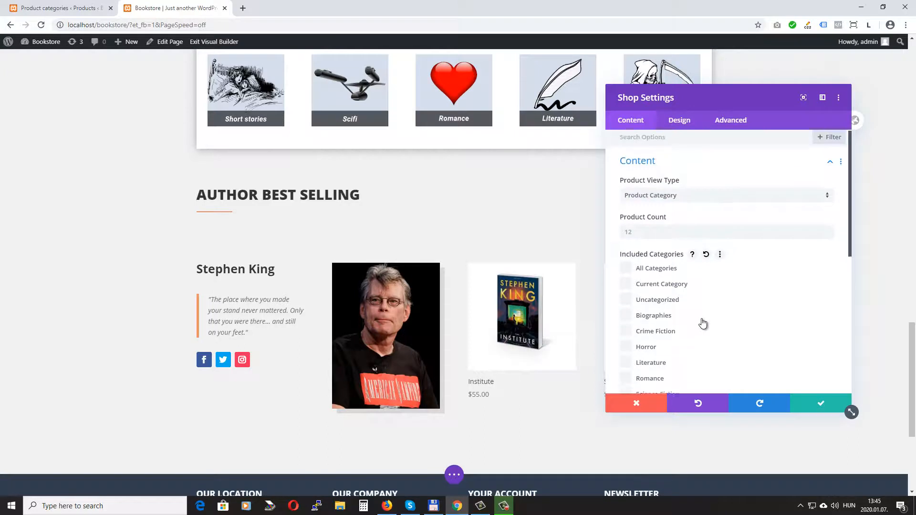
click(637, 234)
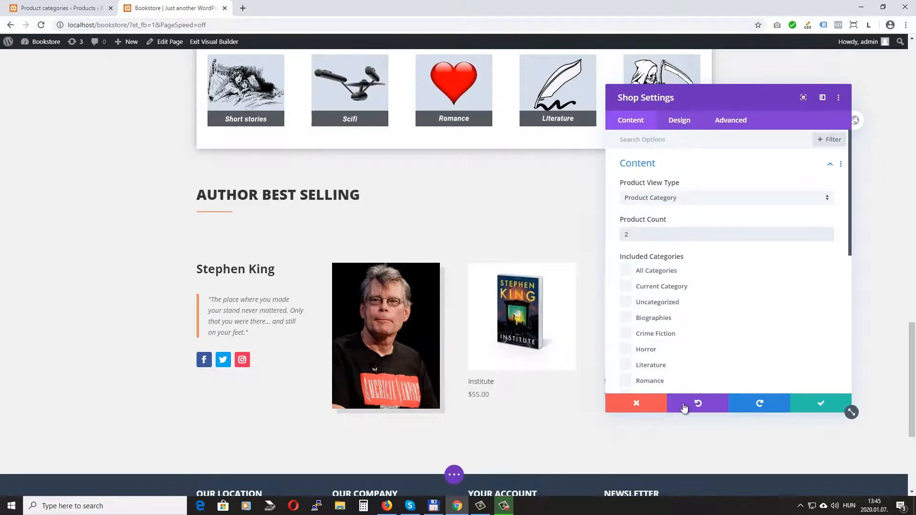
click(819, 404)
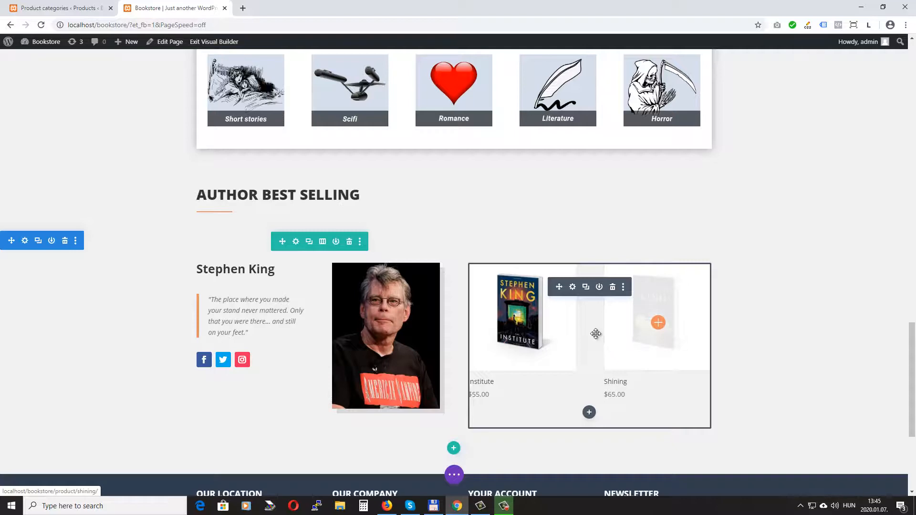
- Copy the module styles of the New Arrivals Shop module and close its settings without changes
scroll(586, 329, up, 9)
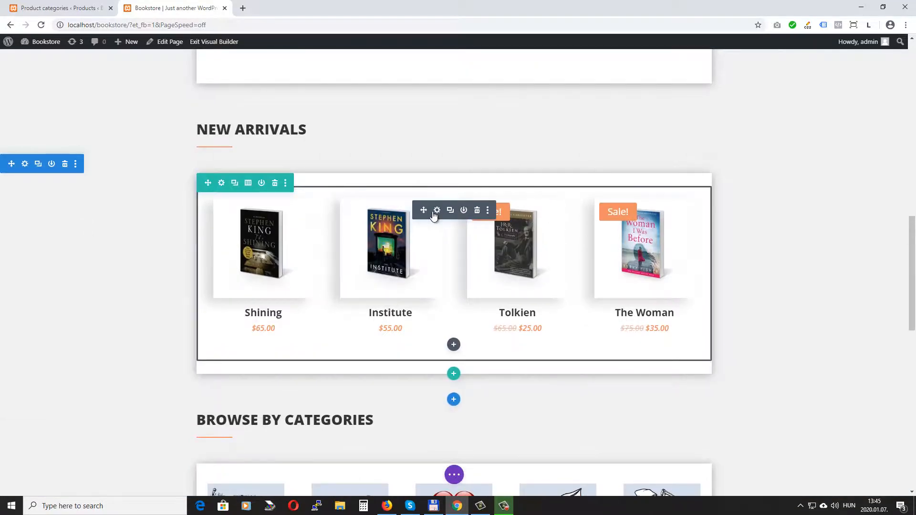
click(437, 211)
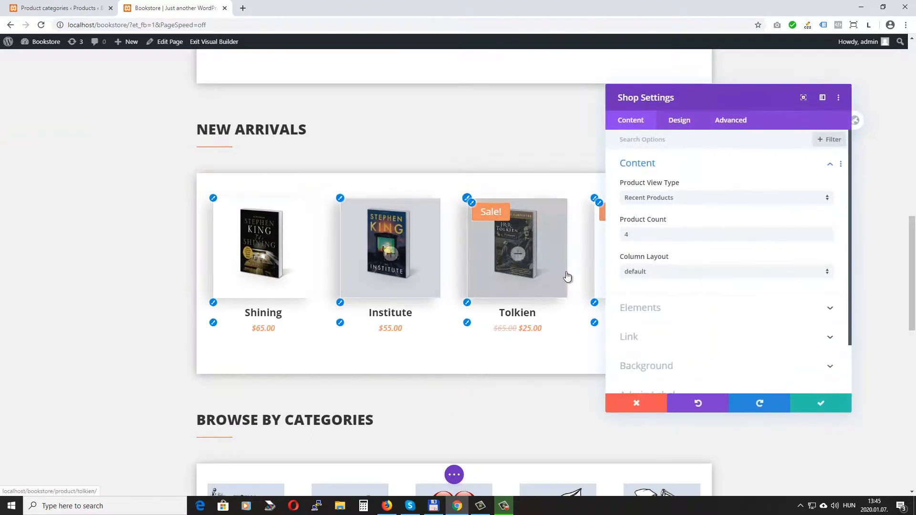
click(838, 99)
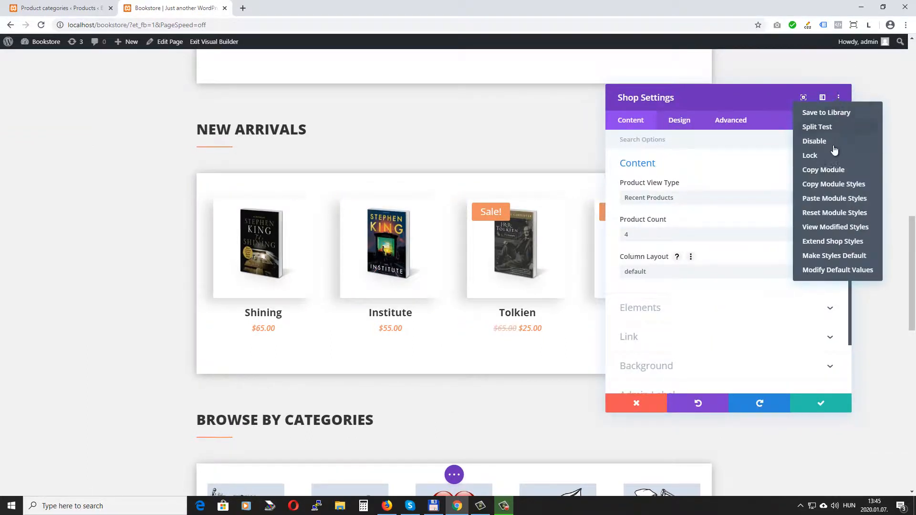
click(835, 185)
click(636, 404)
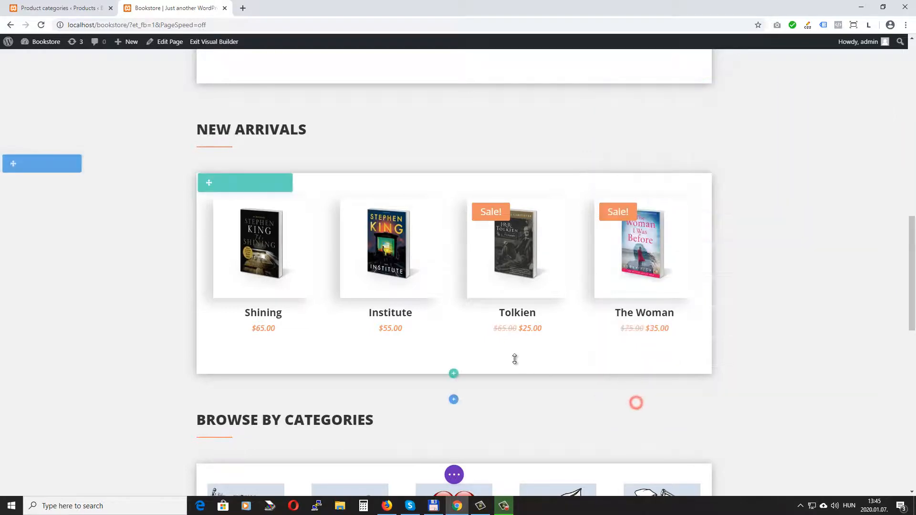
- Paste the copied styles onto the Author Best Selling Shop module, set its product count to 2, and save it
scroll(514, 359, down, 10)
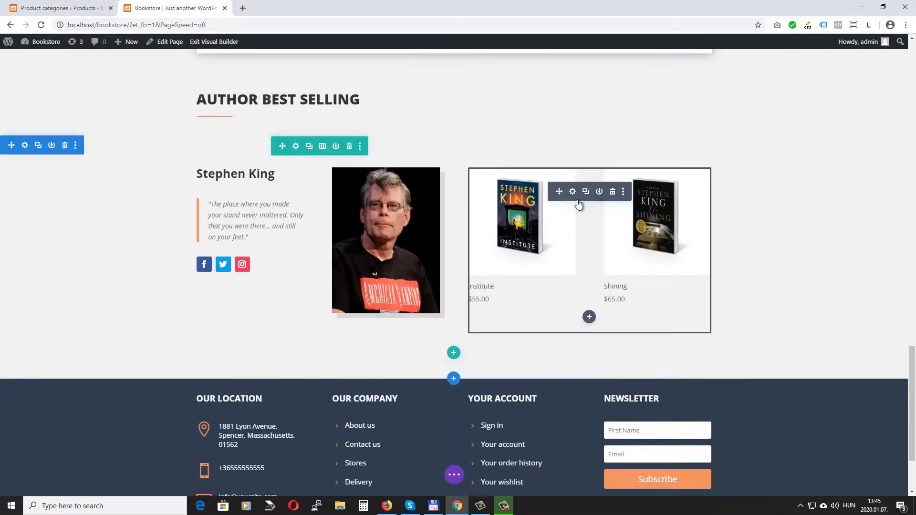
click(573, 193)
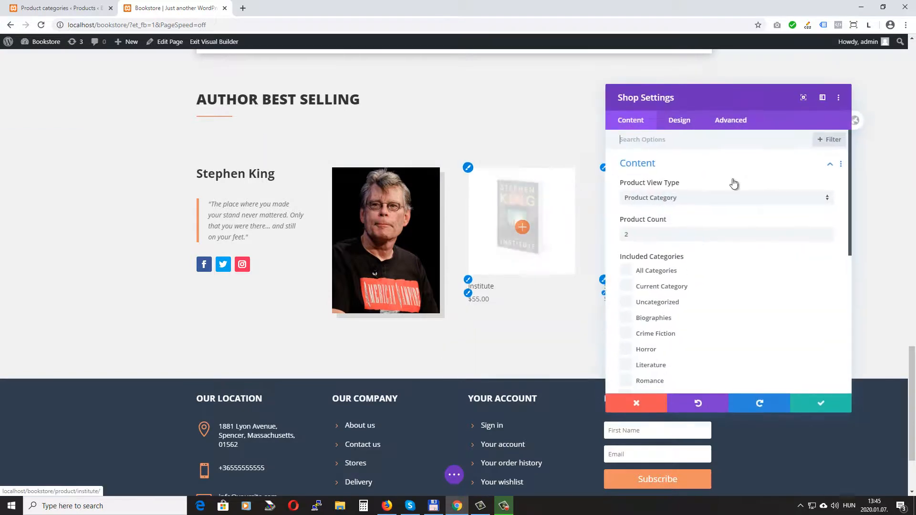
click(841, 99)
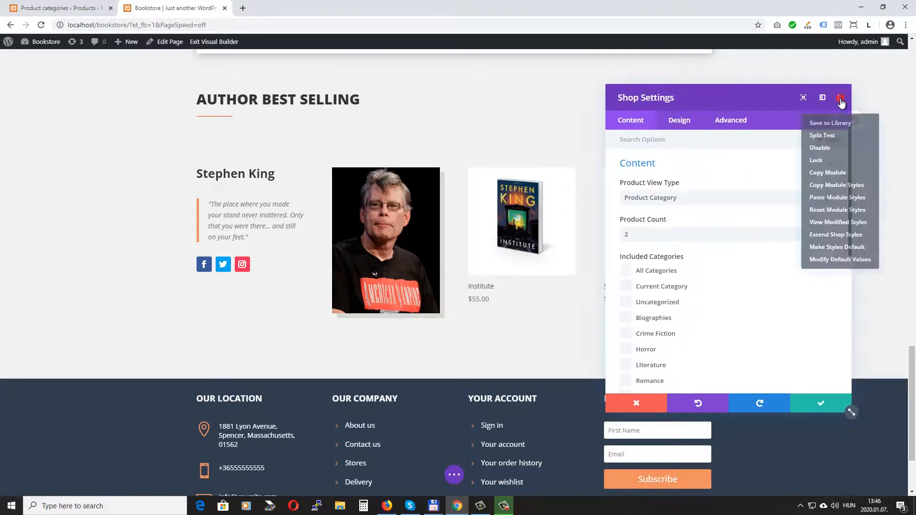
click(832, 200)
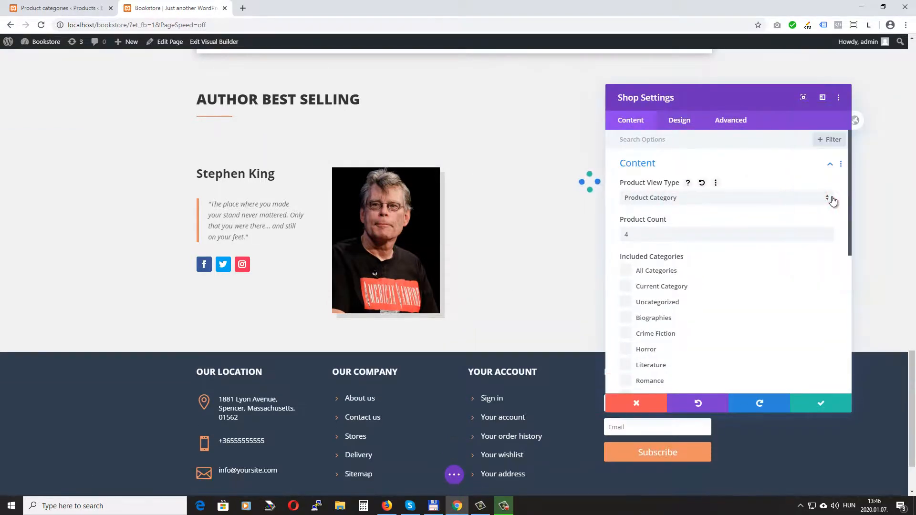
double_click(639, 235)
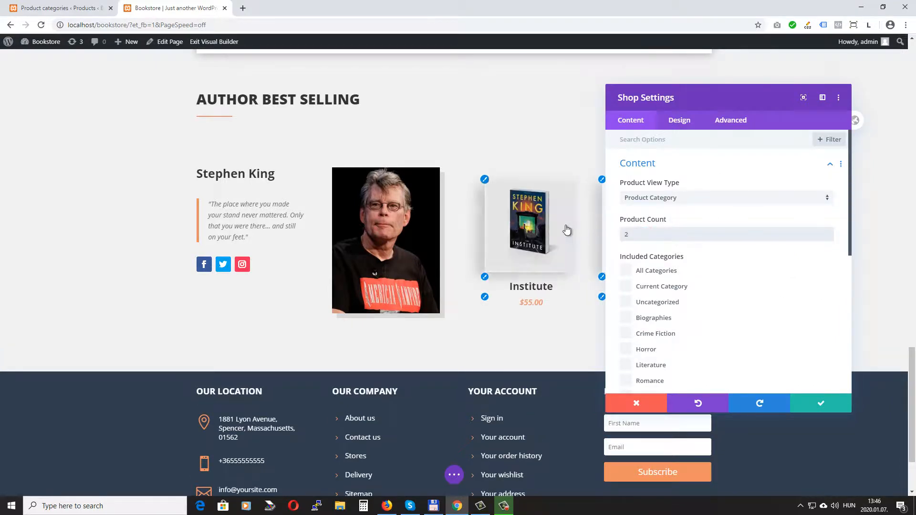
scroll(468, 239, up, 10)
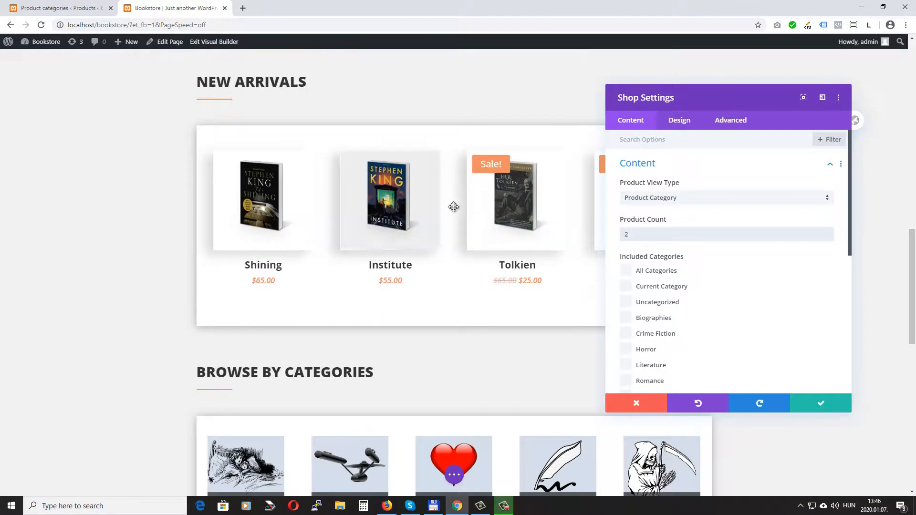
scroll(506, 267, down, 8)
scroll(514, 282, down, 2)
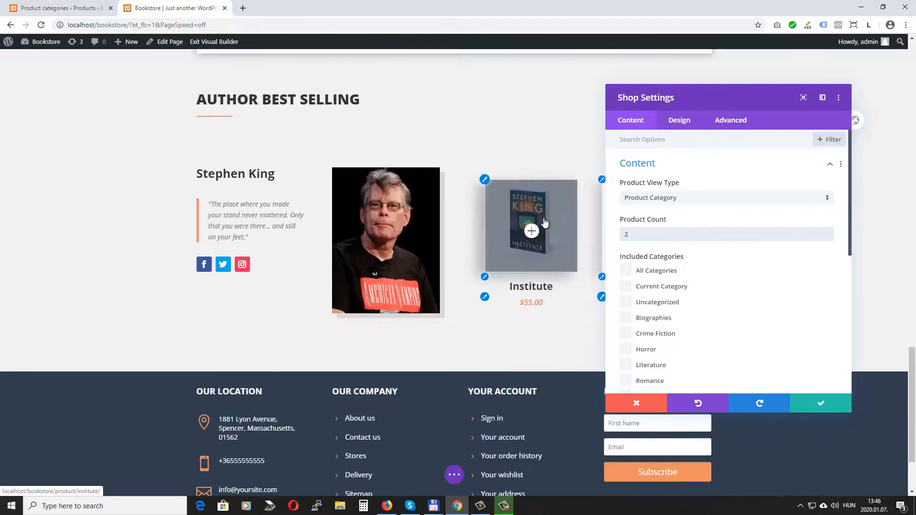
click(817, 403)
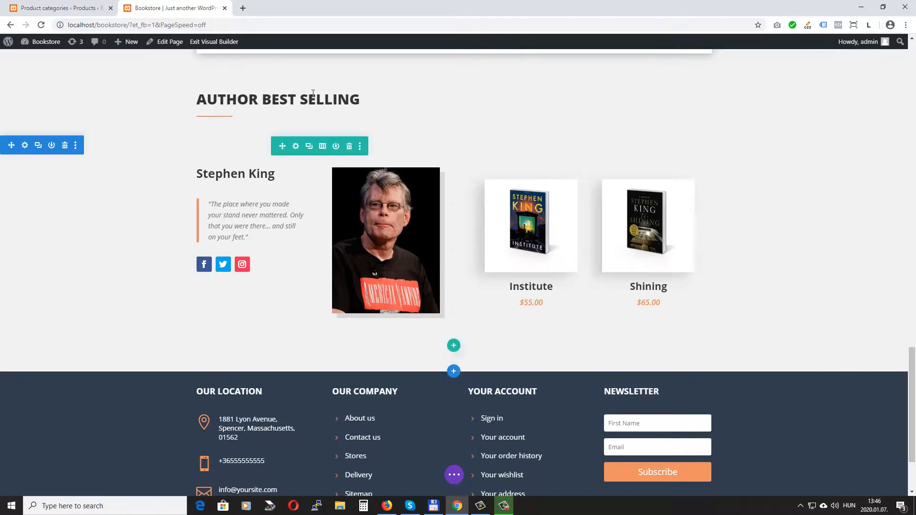
- Set the top margin of the section holding the Stephen King row to -25px and save the section settings
click(25, 146)
click(682, 121)
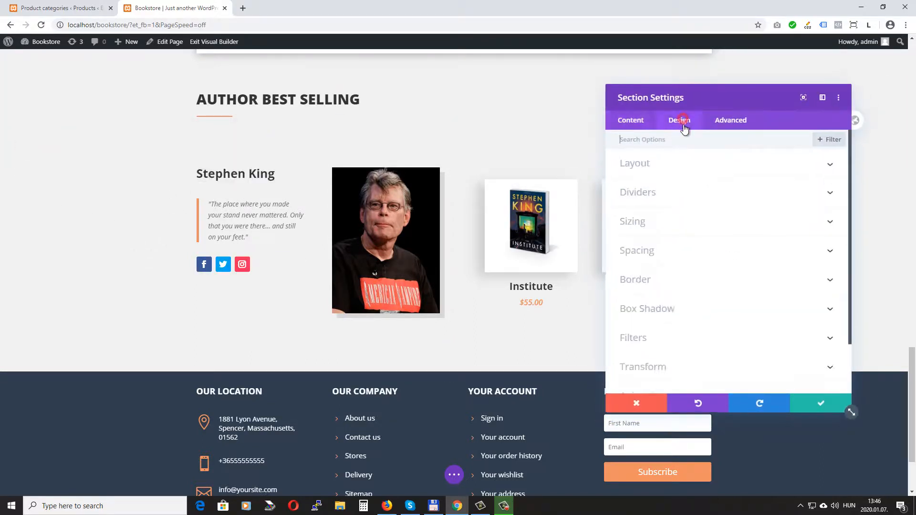
click(651, 250)
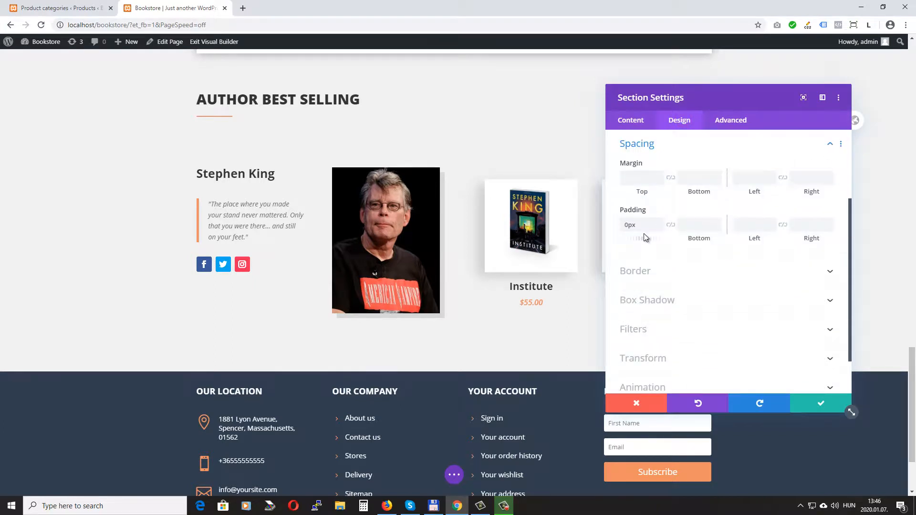
click(641, 178)
text(-25px)
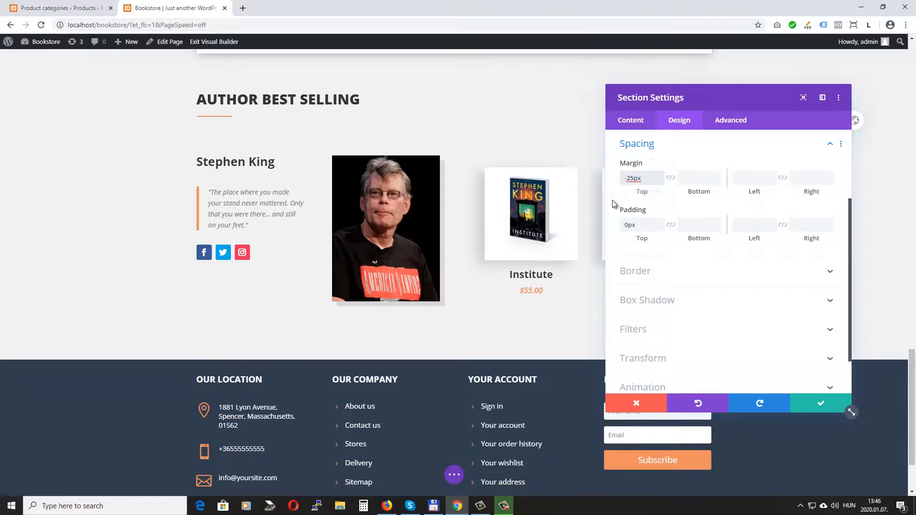
key(Return)
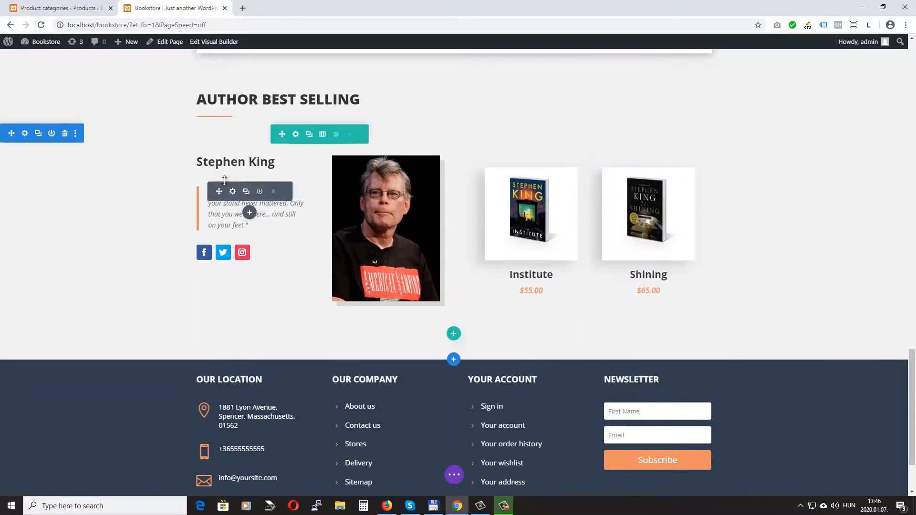
- Give the Stephen King row a white background color
click(296, 134)
scroll(682, 310, down, 1)
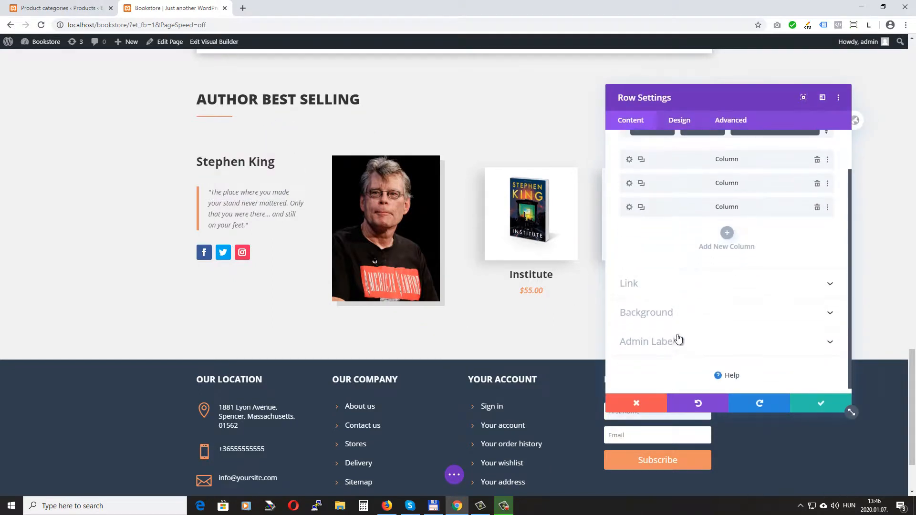
click(681, 312)
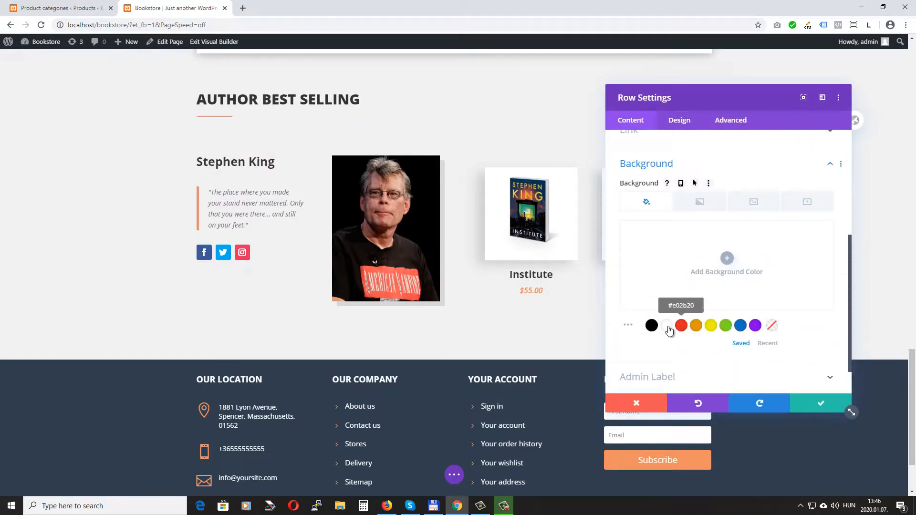
click(666, 327)
scroll(665, 327, up, 5)
- Set the Stephen King row's left and right padding to 25px each
click(680, 120)
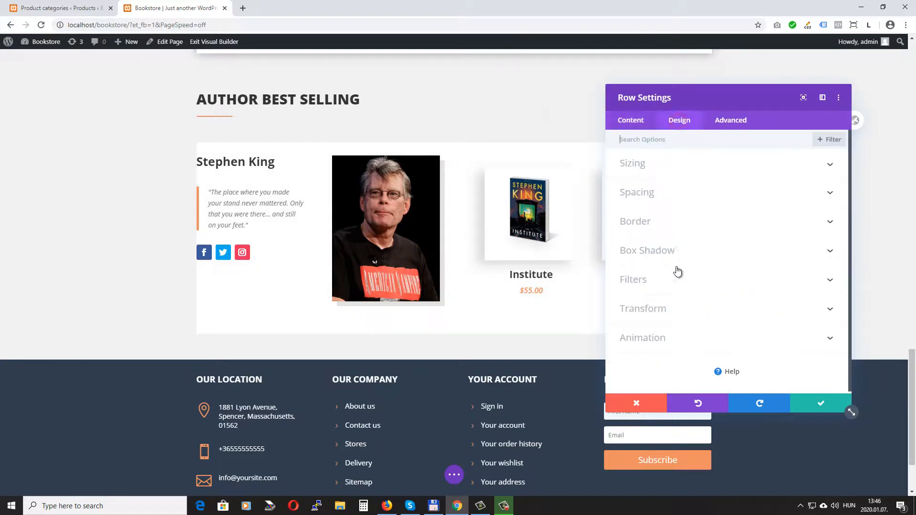
drag(724, 99, 444, 136)
click(372, 238)
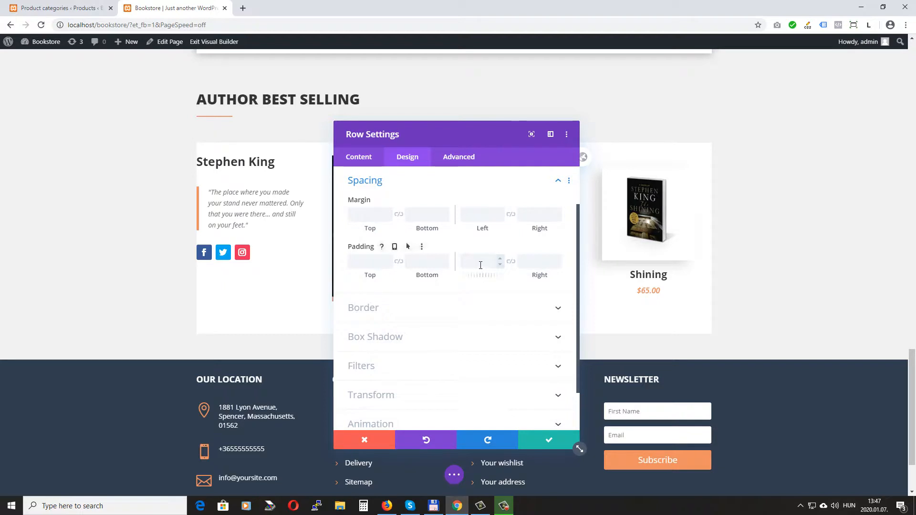
click(479, 261)
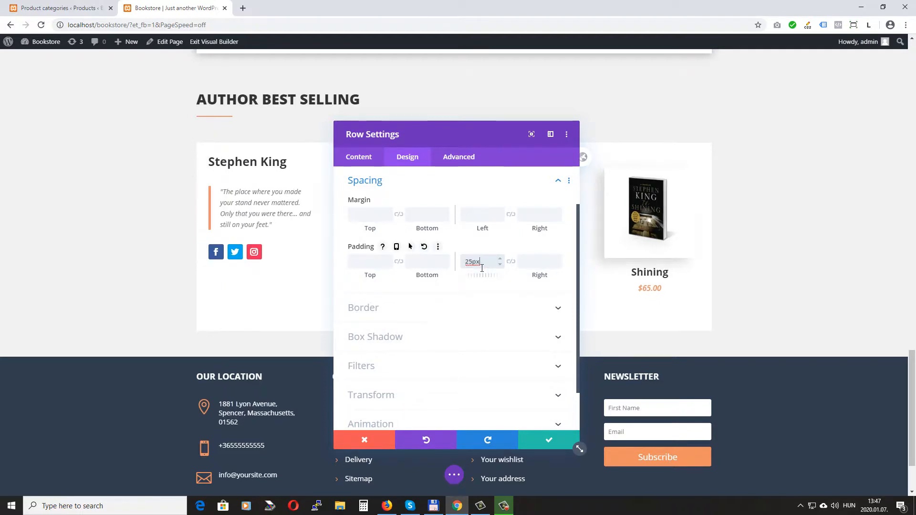
click(534, 259)
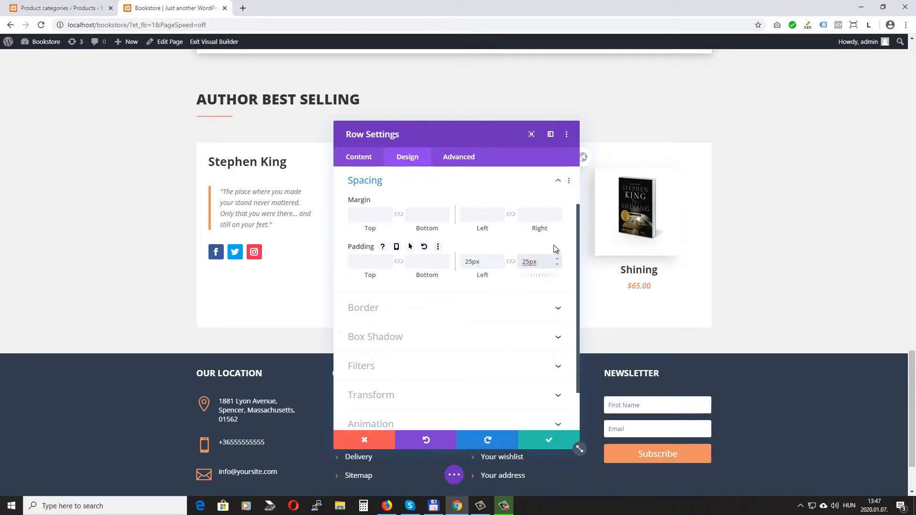
- Set the Stephen King row's top padding to 30px
click(578, 210)
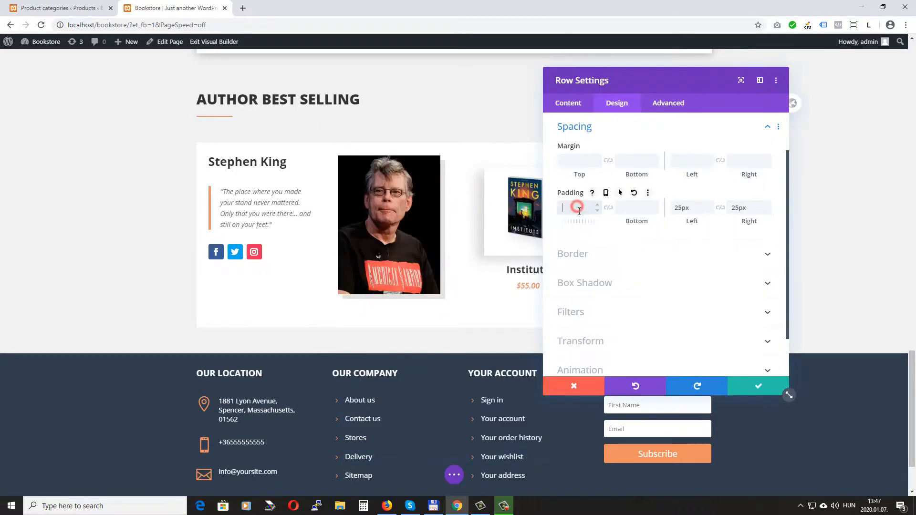
text(20px)
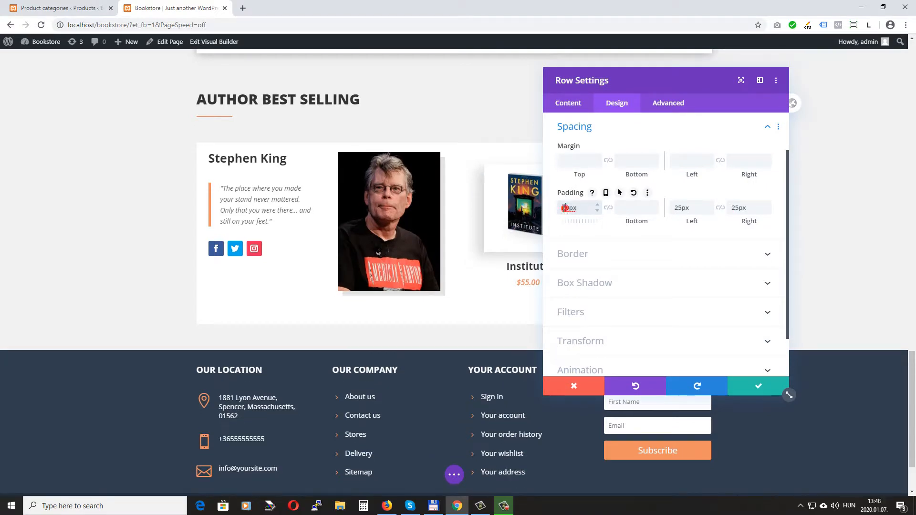
drag(564, 208, 562, 208)
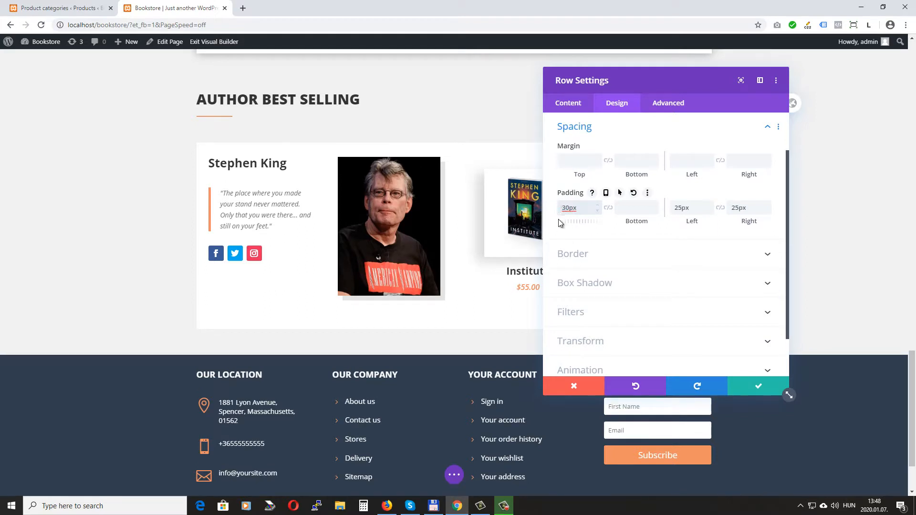
- Apply the first box shadow preset, the soft shadow on all sides, to the Stephen King row
scroll(649, 266, down, 2)
click(605, 235)
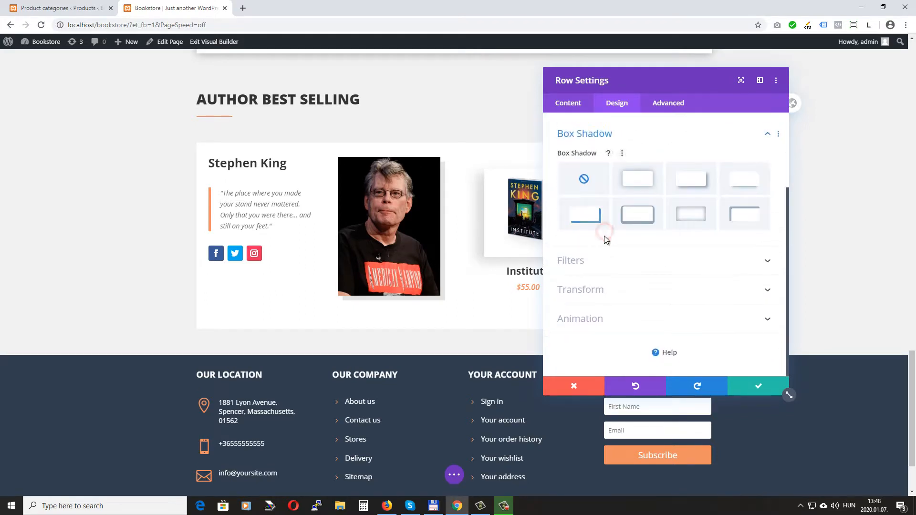
click(638, 178)
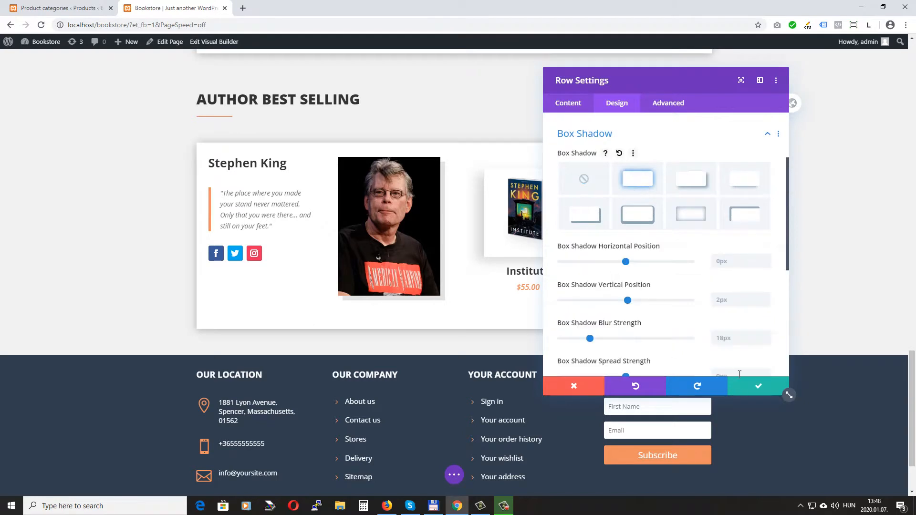
- Save the Stephen King row settings and the page, and exit the visual builder to view the live homepage
click(755, 387)
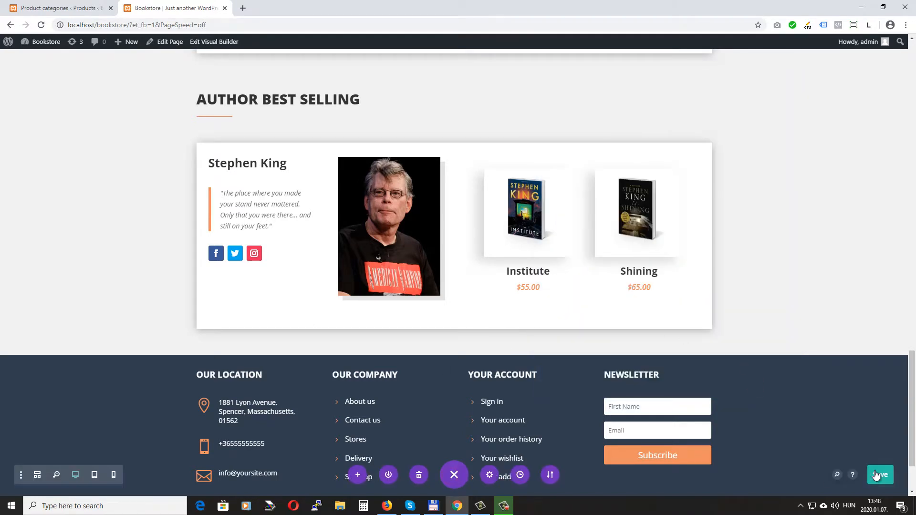
click(877, 473)
click(211, 42)
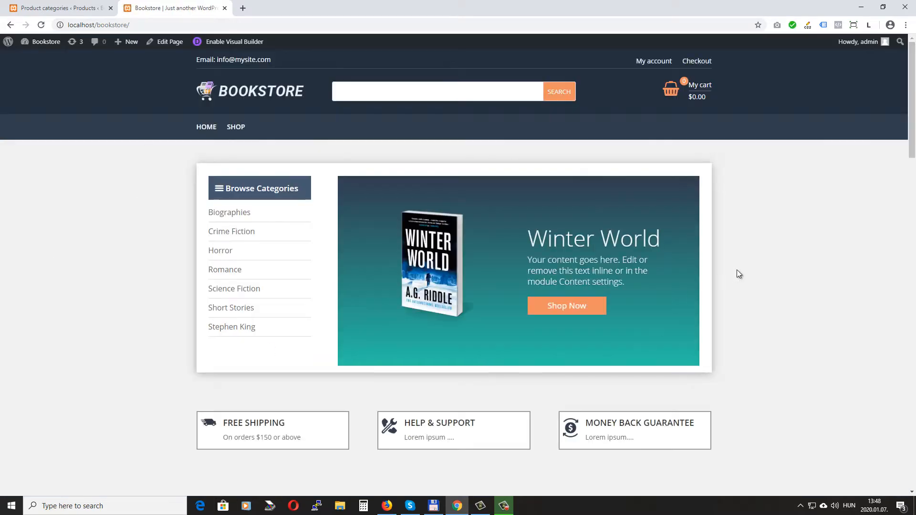
scroll(750, 275, down, 10)
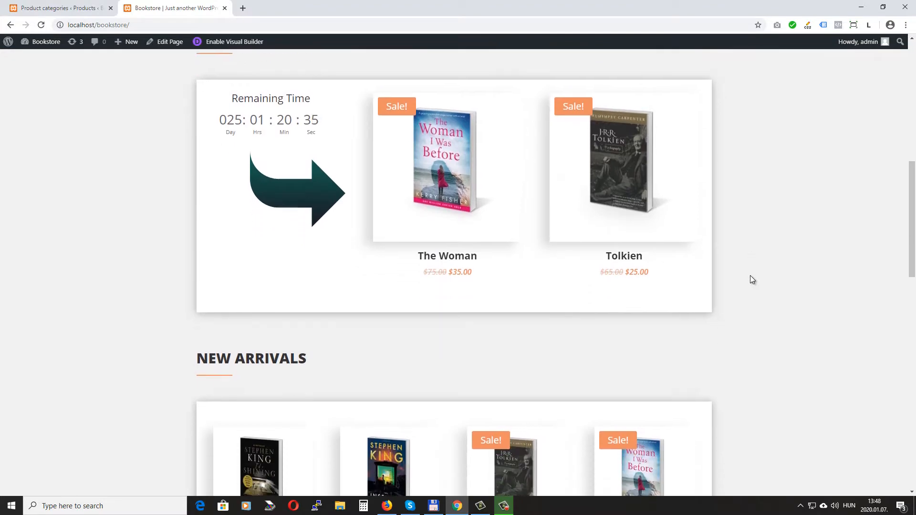
- Set the Books on Sale section's top padding to 0px in the visual builder and return to the live homepage
scroll(751, 280, up, 4)
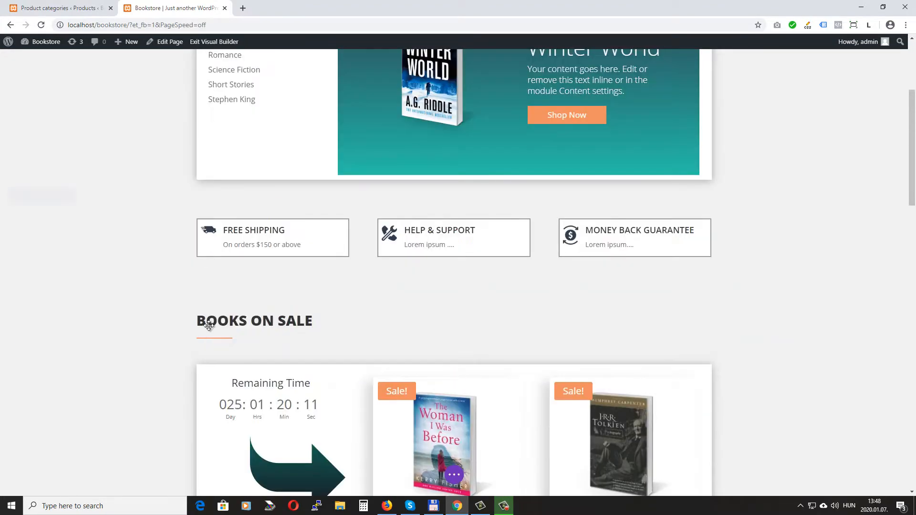
click(25, 284)
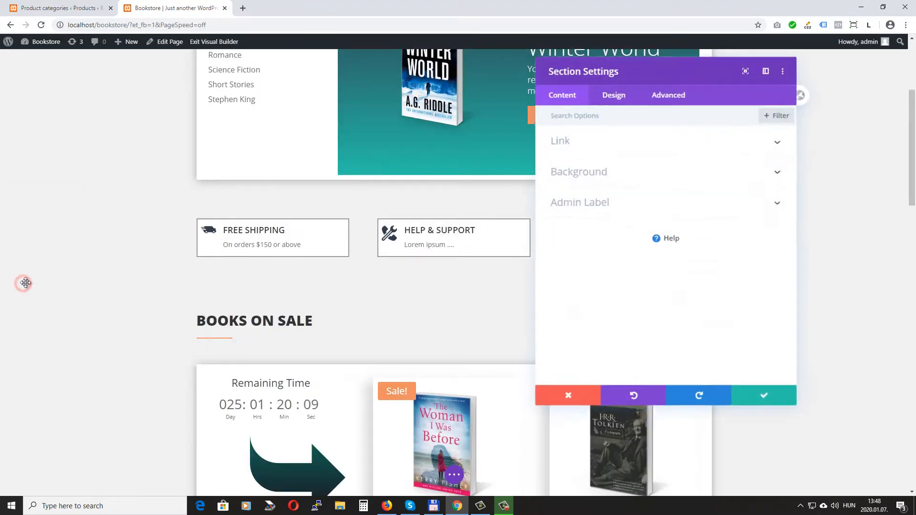
click(629, 106)
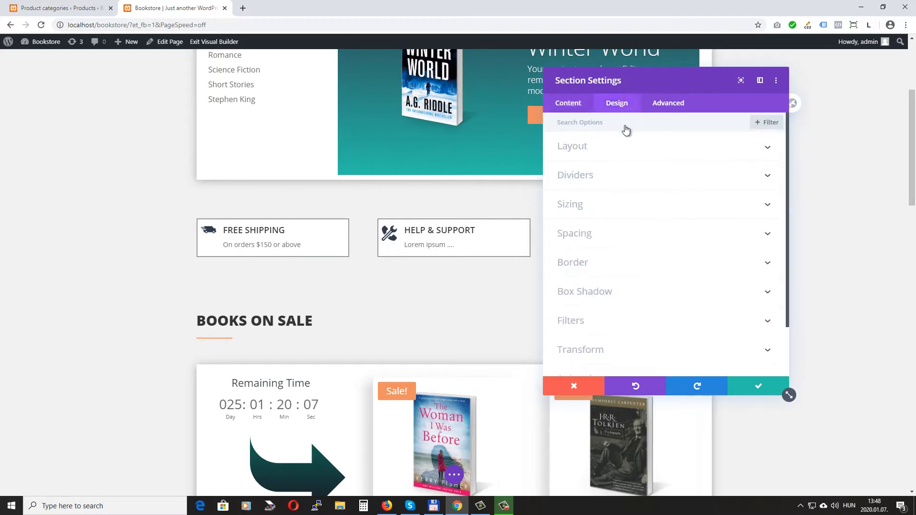
click(579, 234)
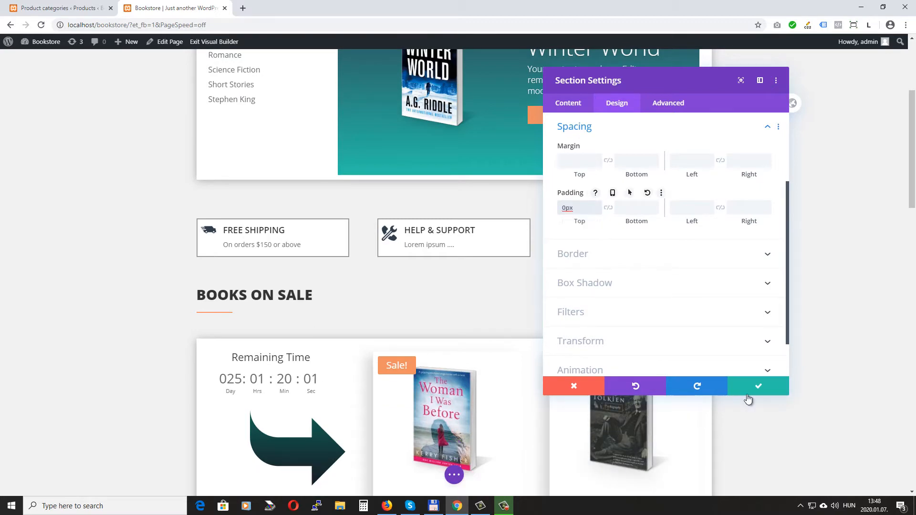
click(759, 386)
click(202, 42)
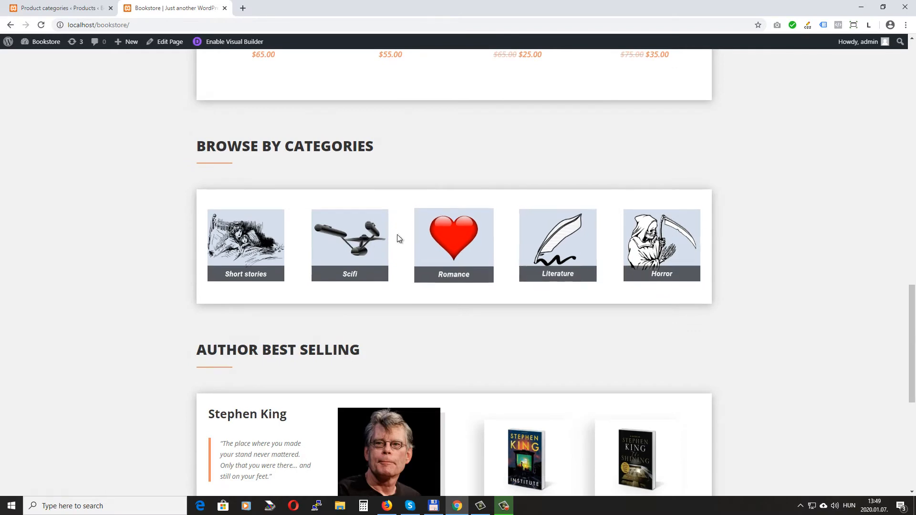
- Review the live Author Best Selling section and examine the product page of its Institute book
scroll(242, 283, down, 5)
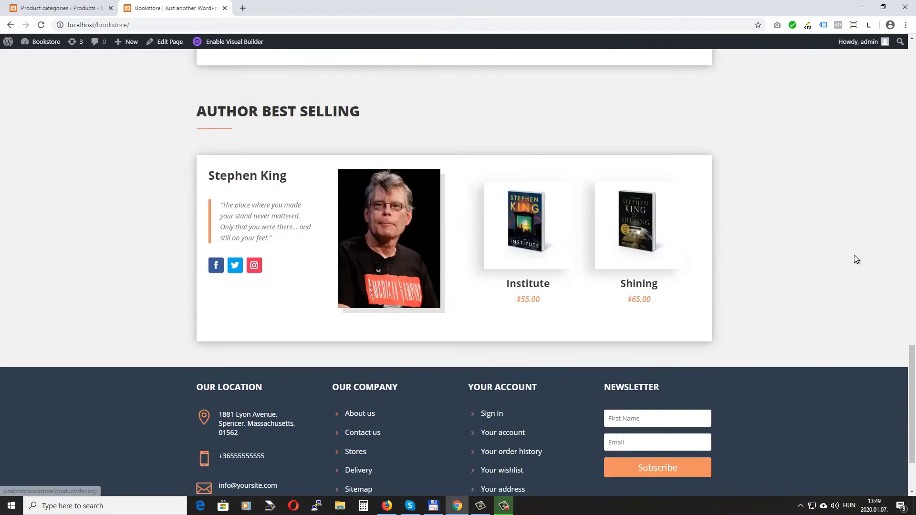
scroll(847, 298, up, 1)
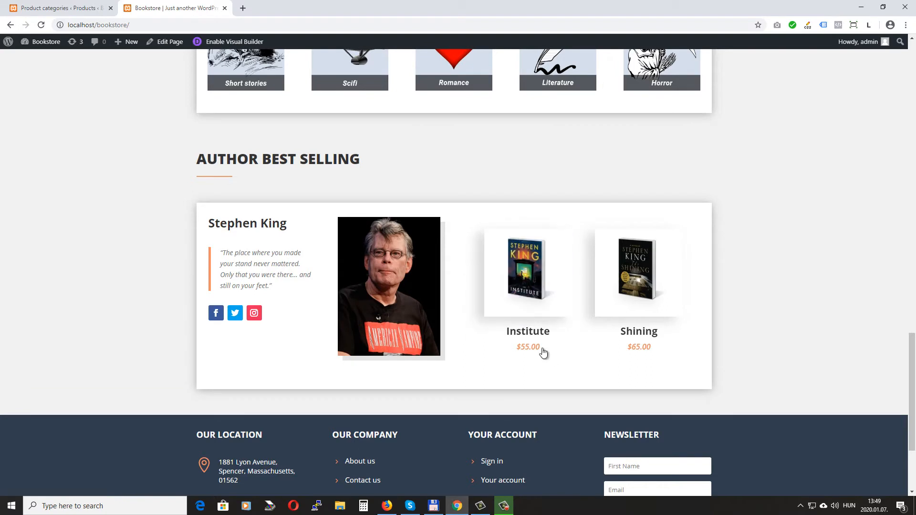
click(530, 334)
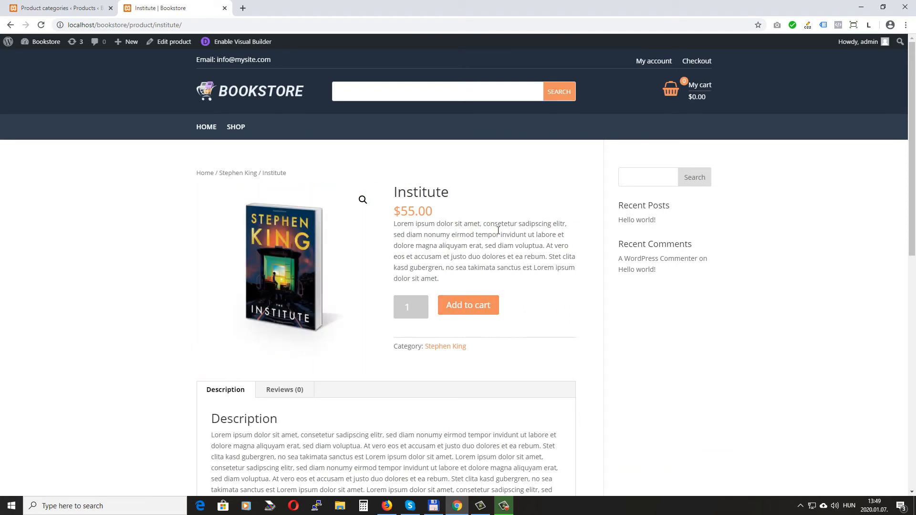
scroll(573, 297, down, 10)
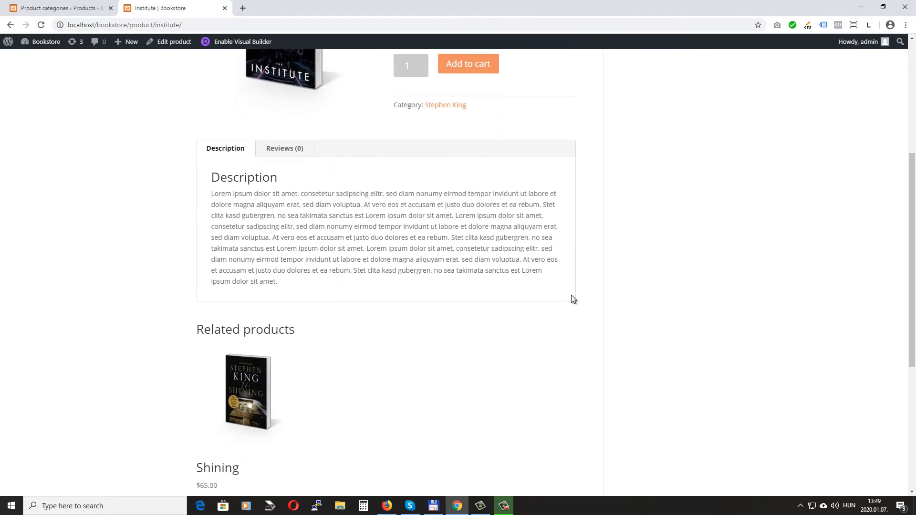
scroll(573, 296, up, 7)
scroll(575, 299, up, 3)
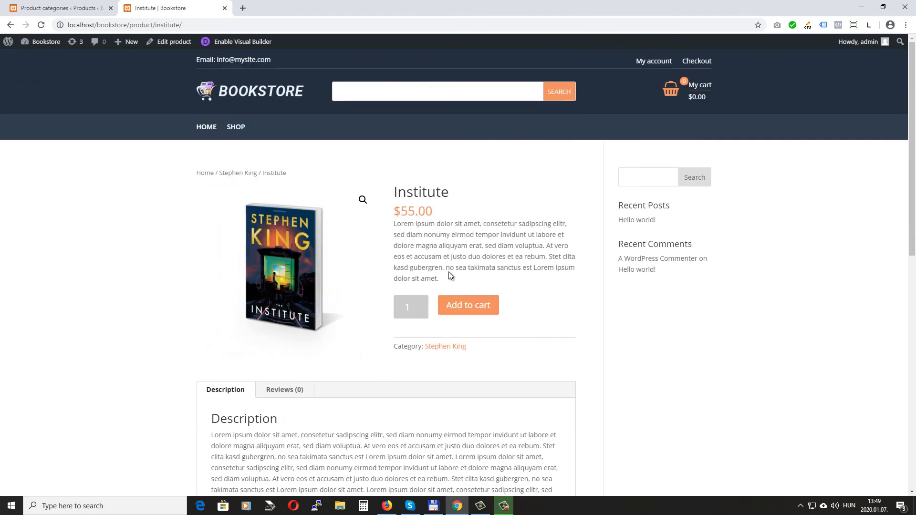